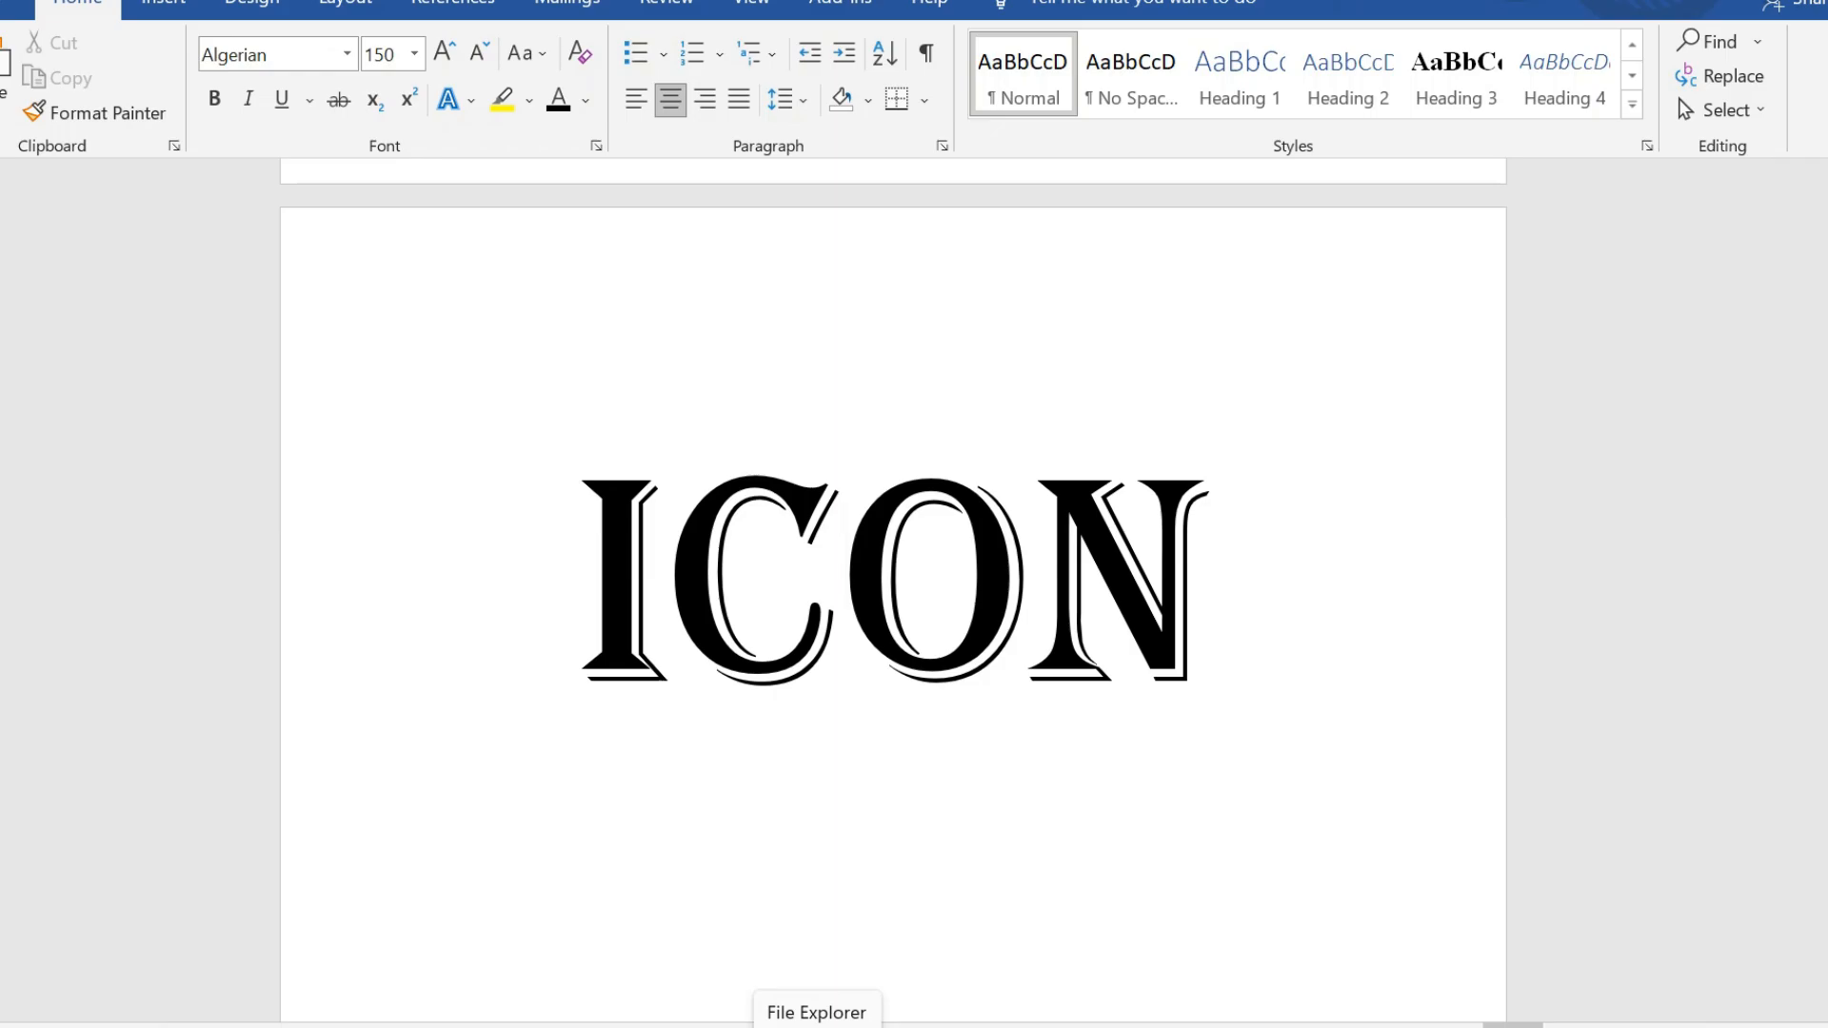
left_click(162, 4)
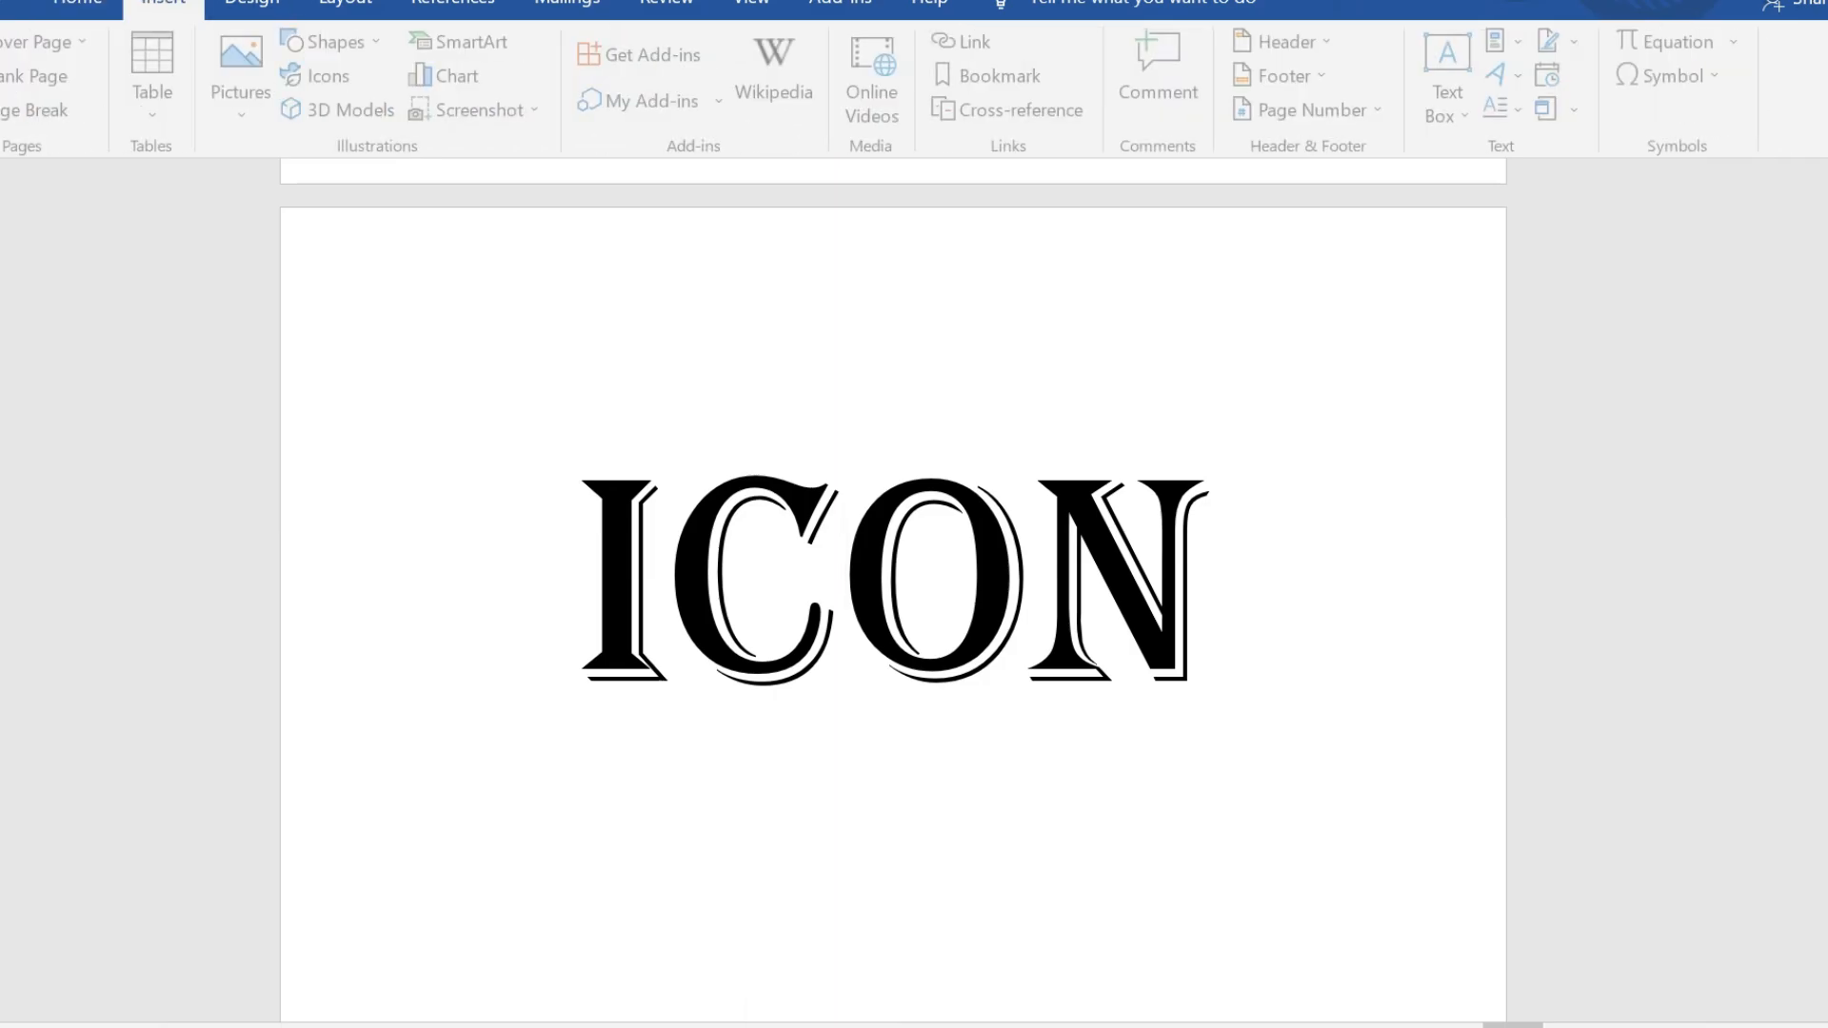
left_click(246, 81)
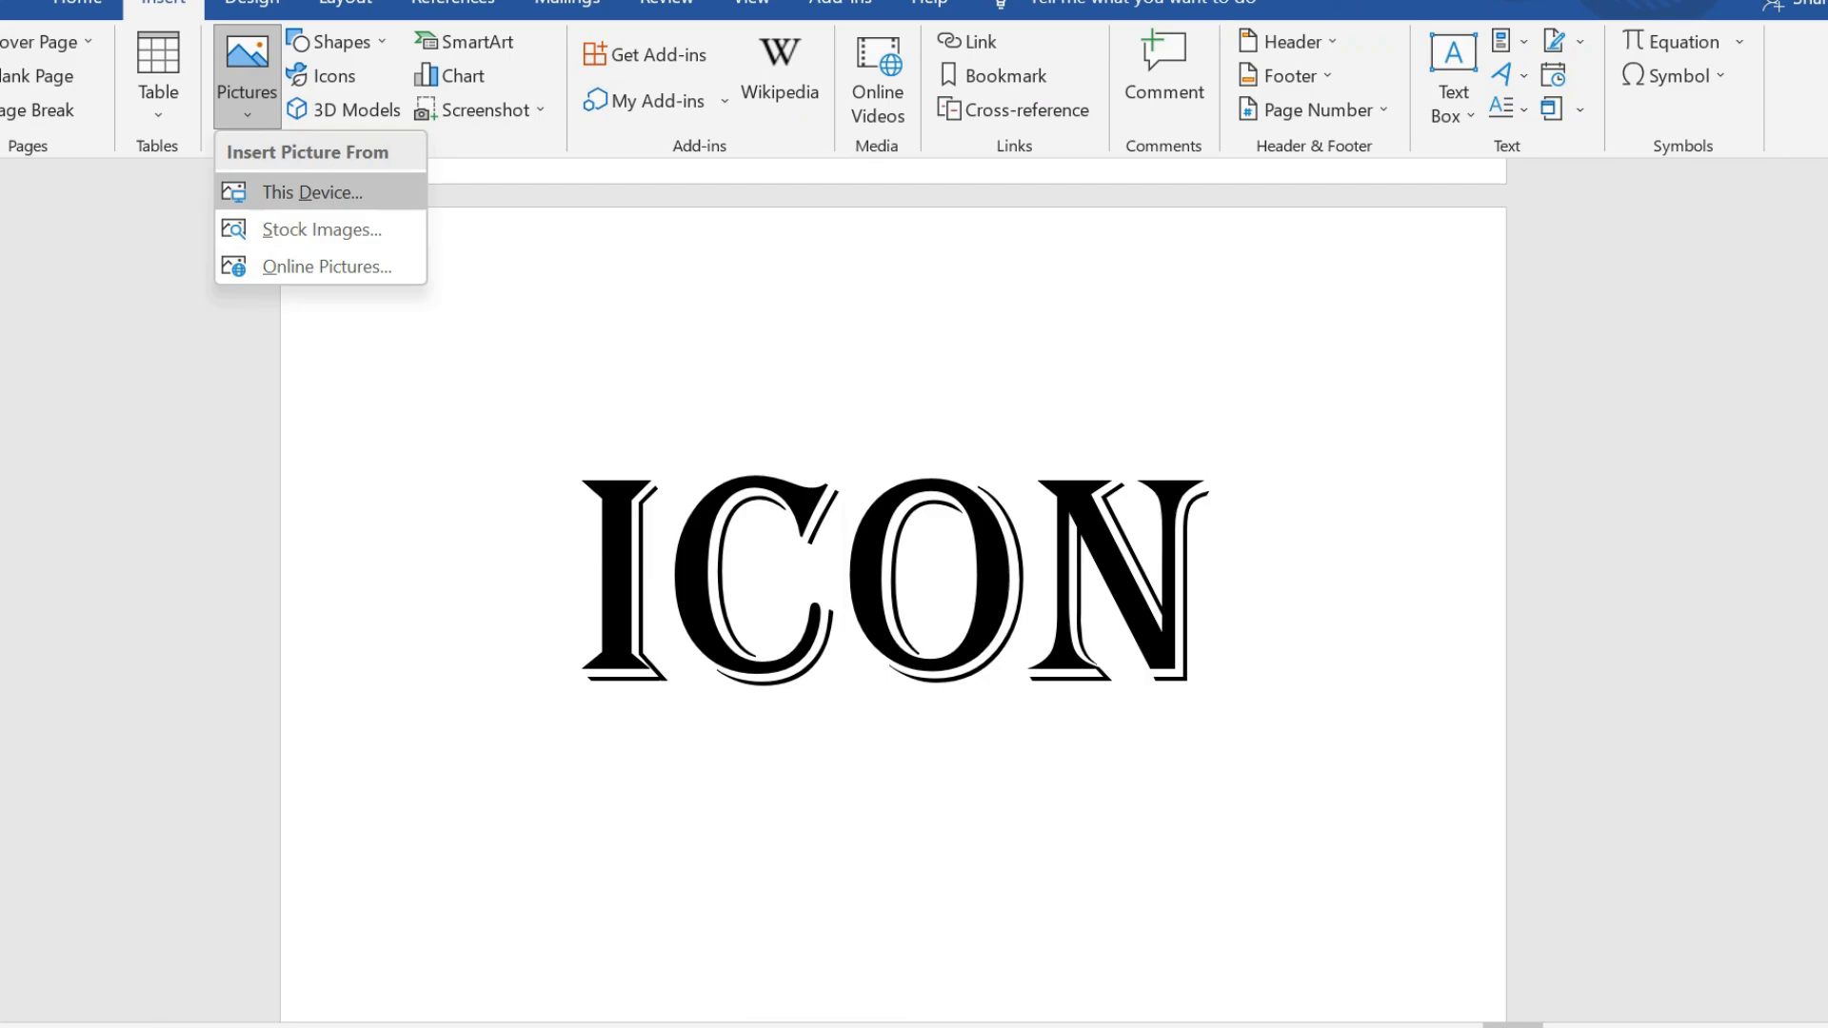
key("Escape")
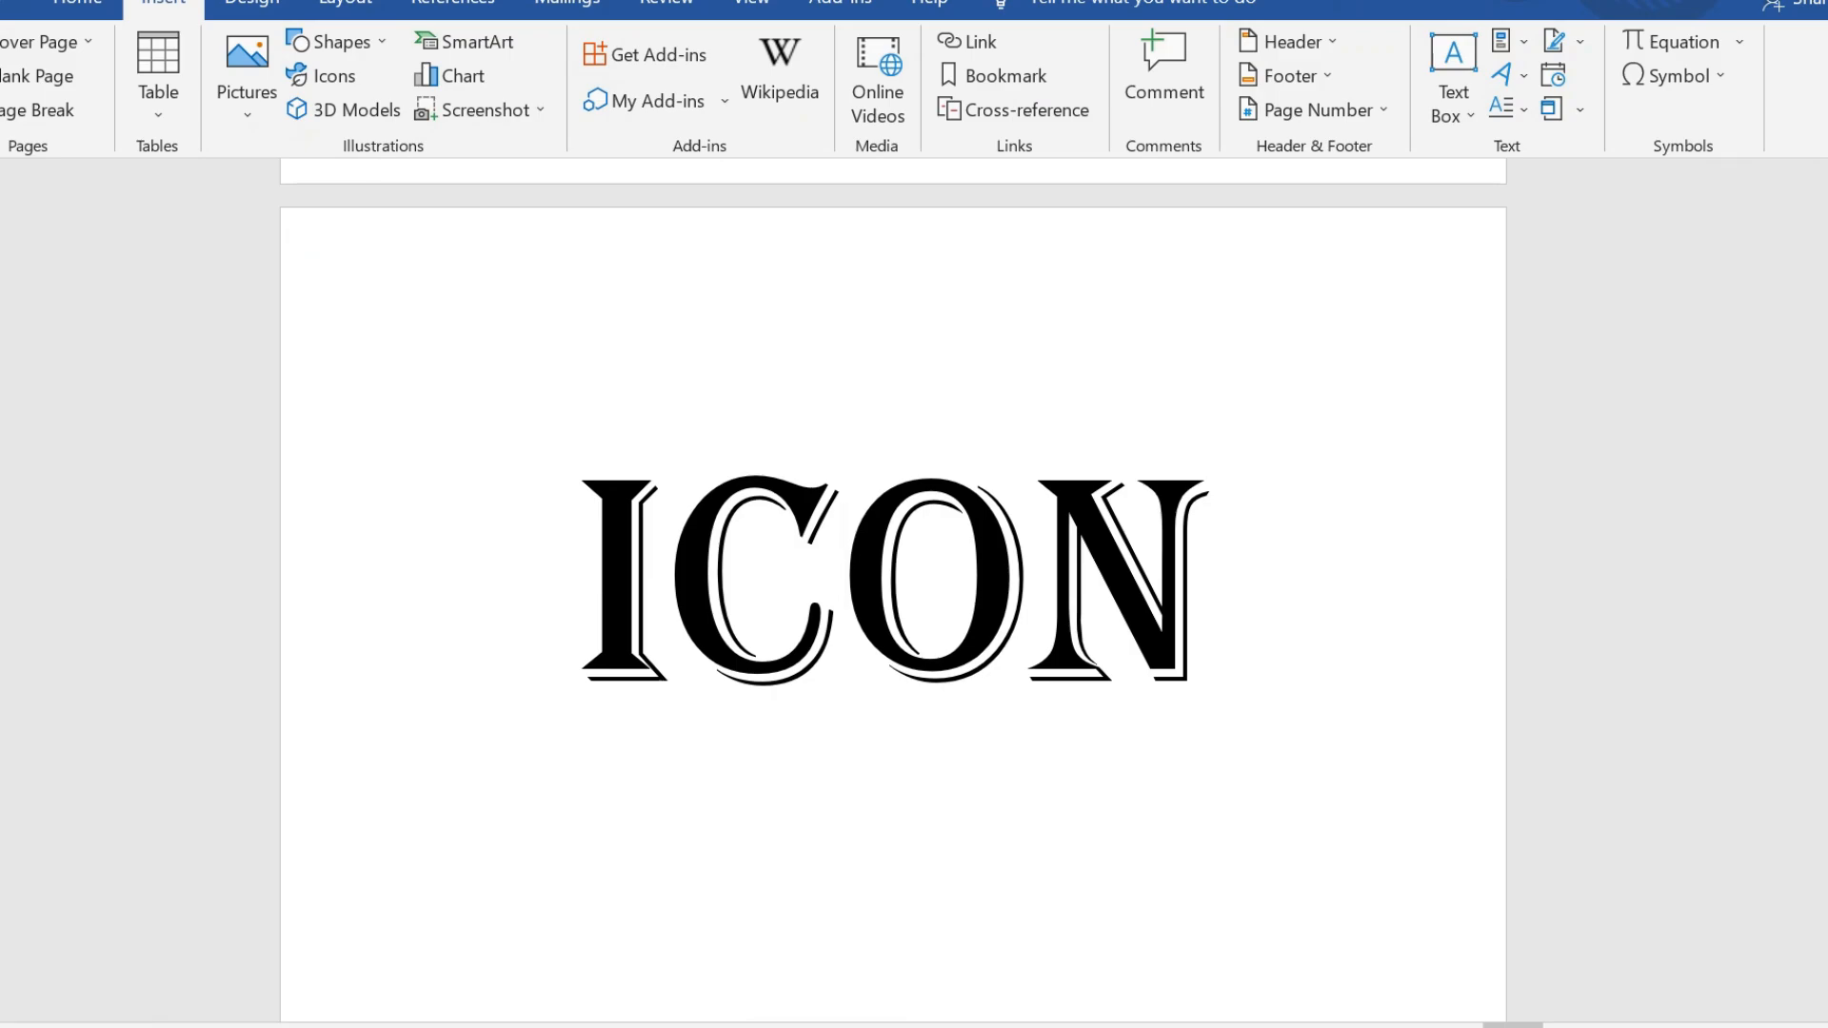
Examine the Phone and Email labels and the start of the "Welcome to the Dummy Text!" heading as places for icons.
scroll(894, 590, "down", 10)
scroll(893, 591, "up", 3)
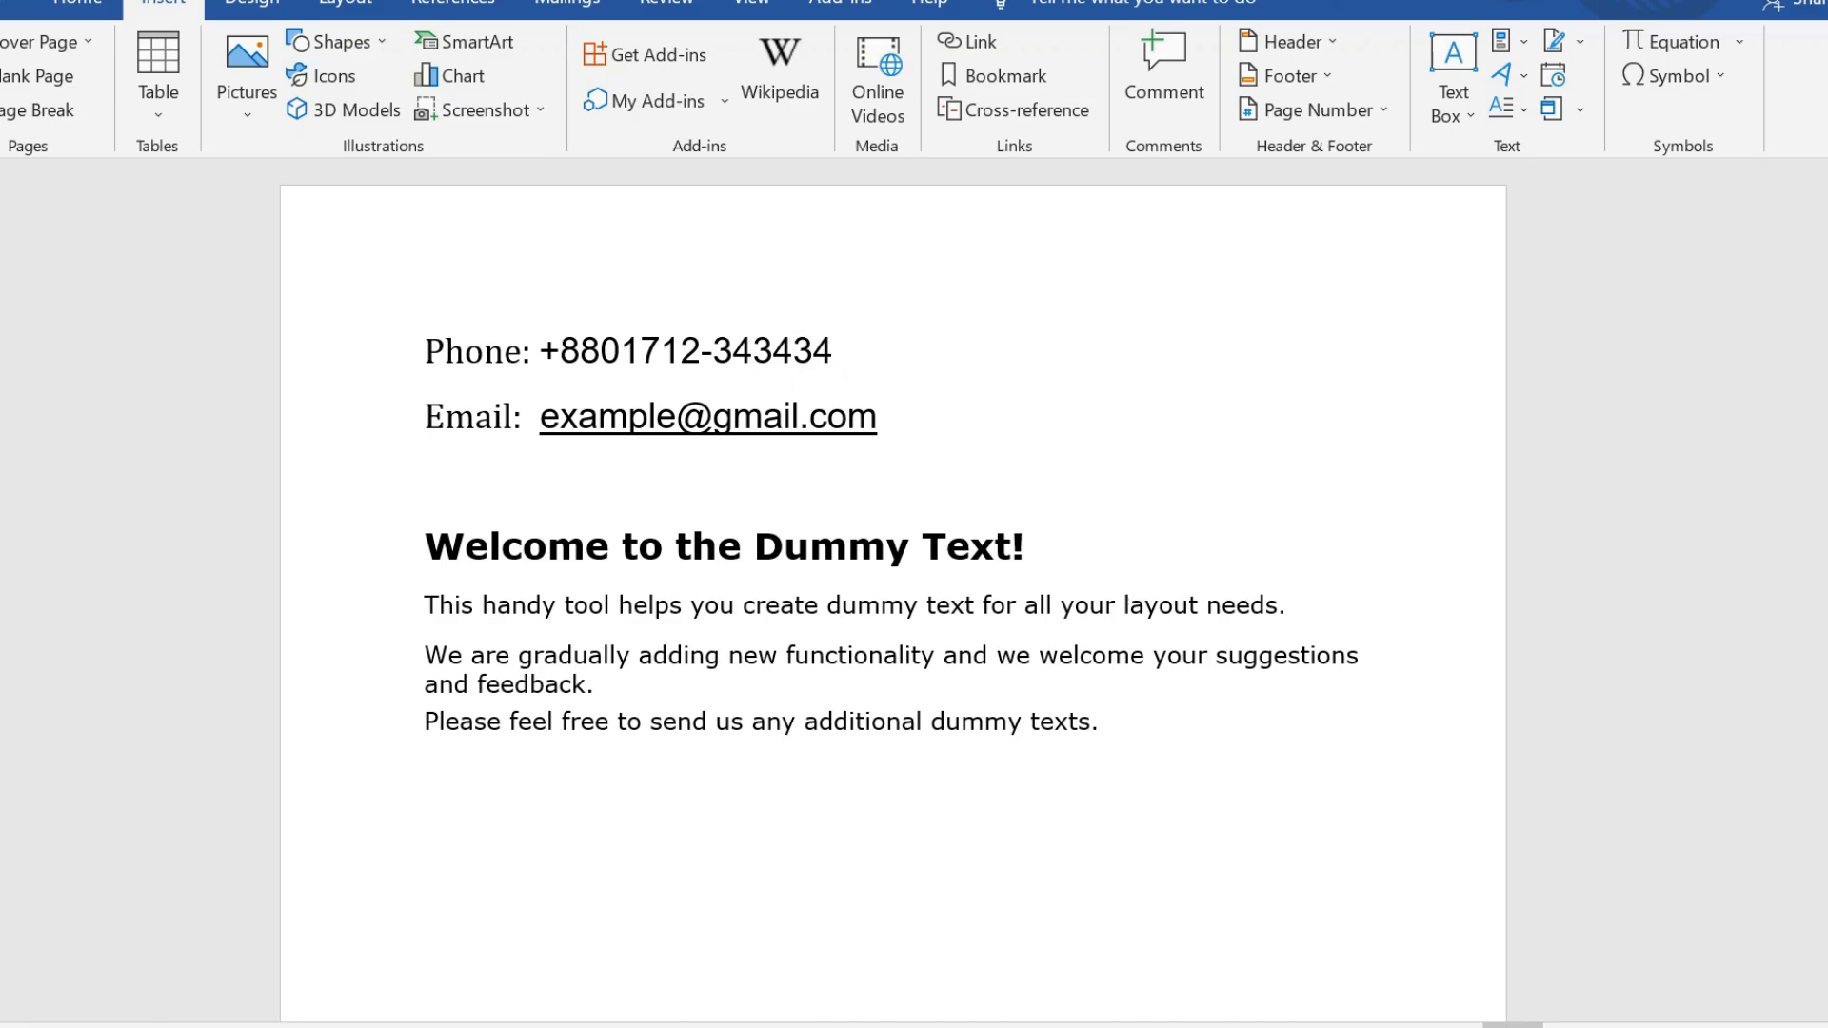
left_click(504, 351)
double_click(505, 351)
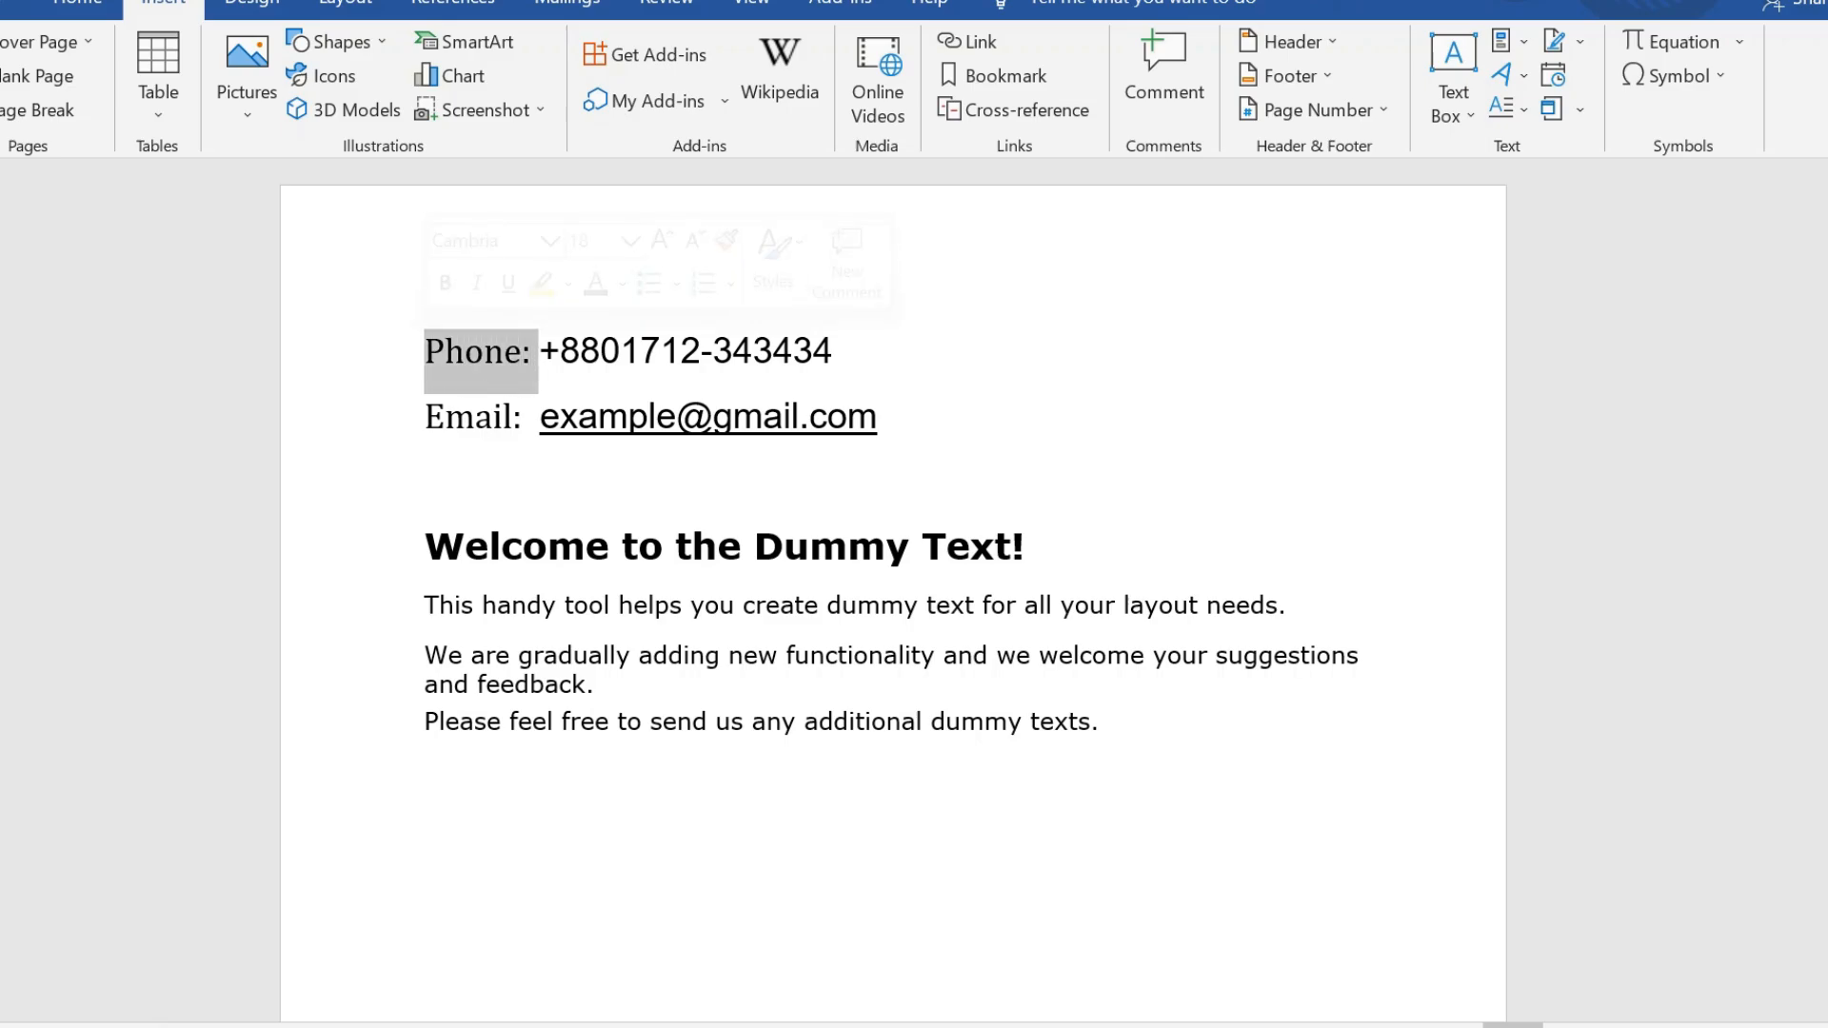
left_click(476, 417)
left_click_drag(536, 419, 425, 419)
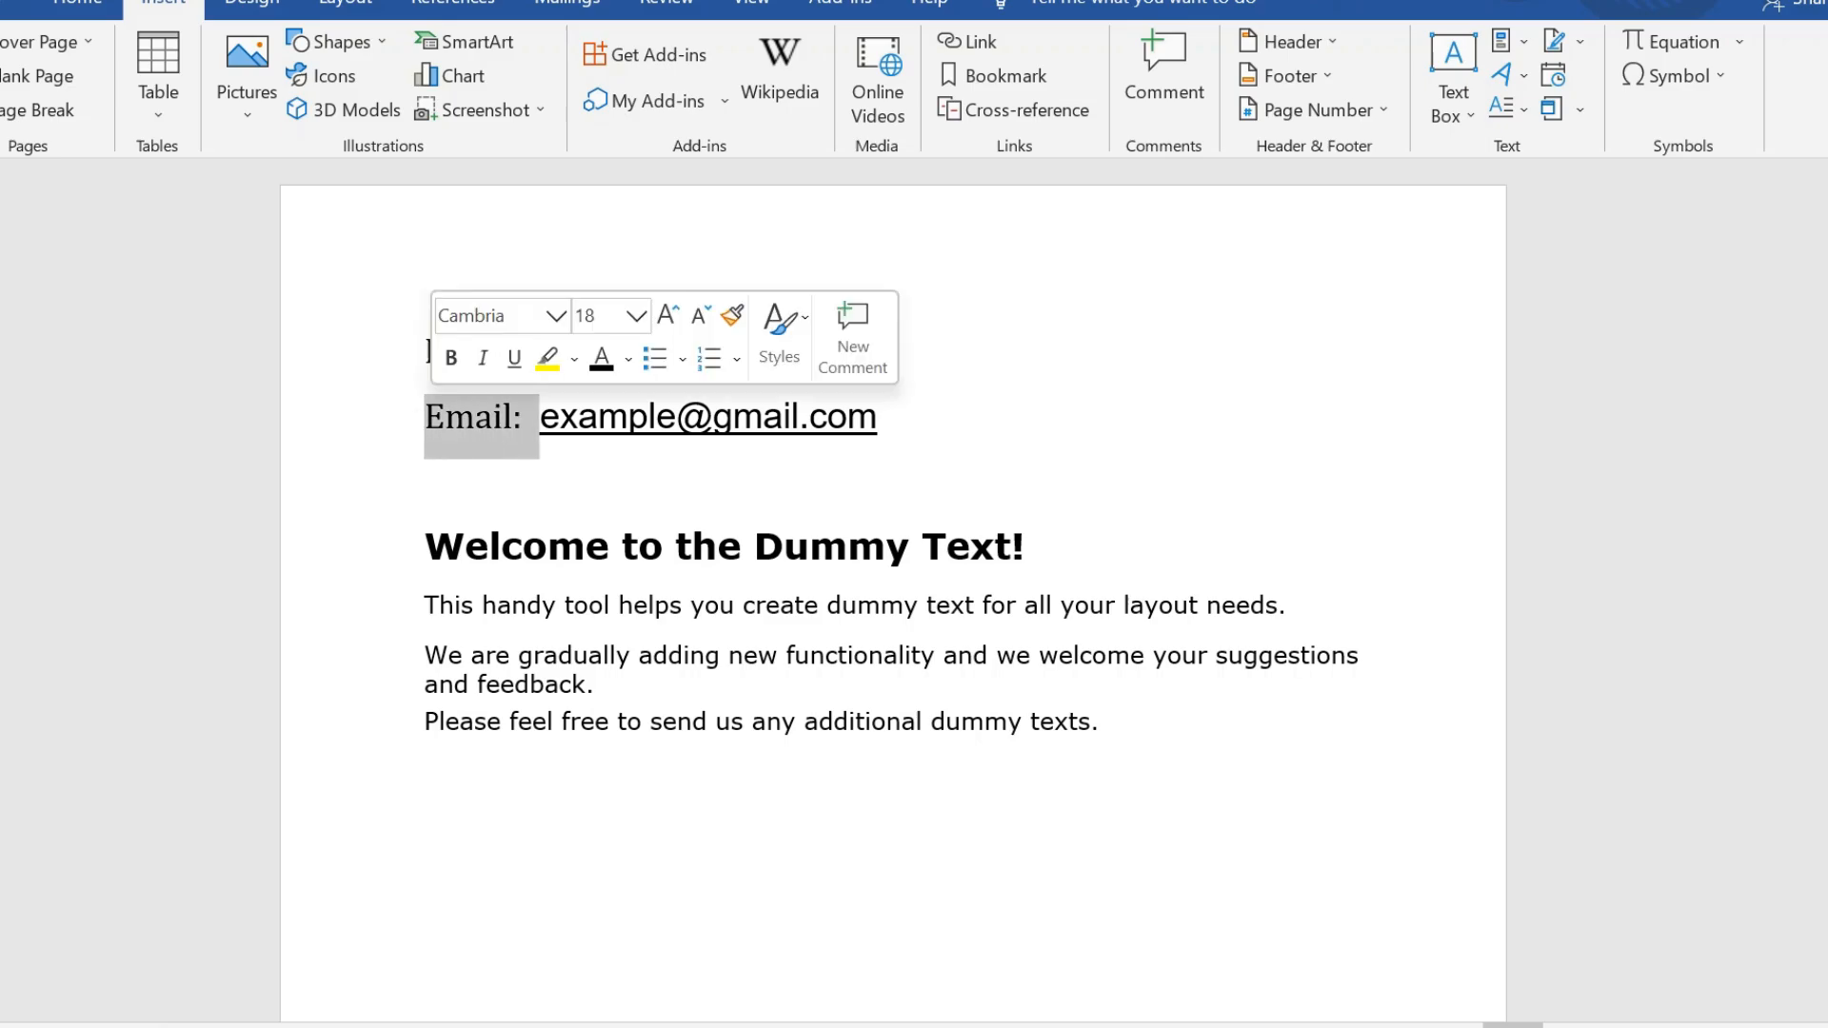
left_click(547, 545)
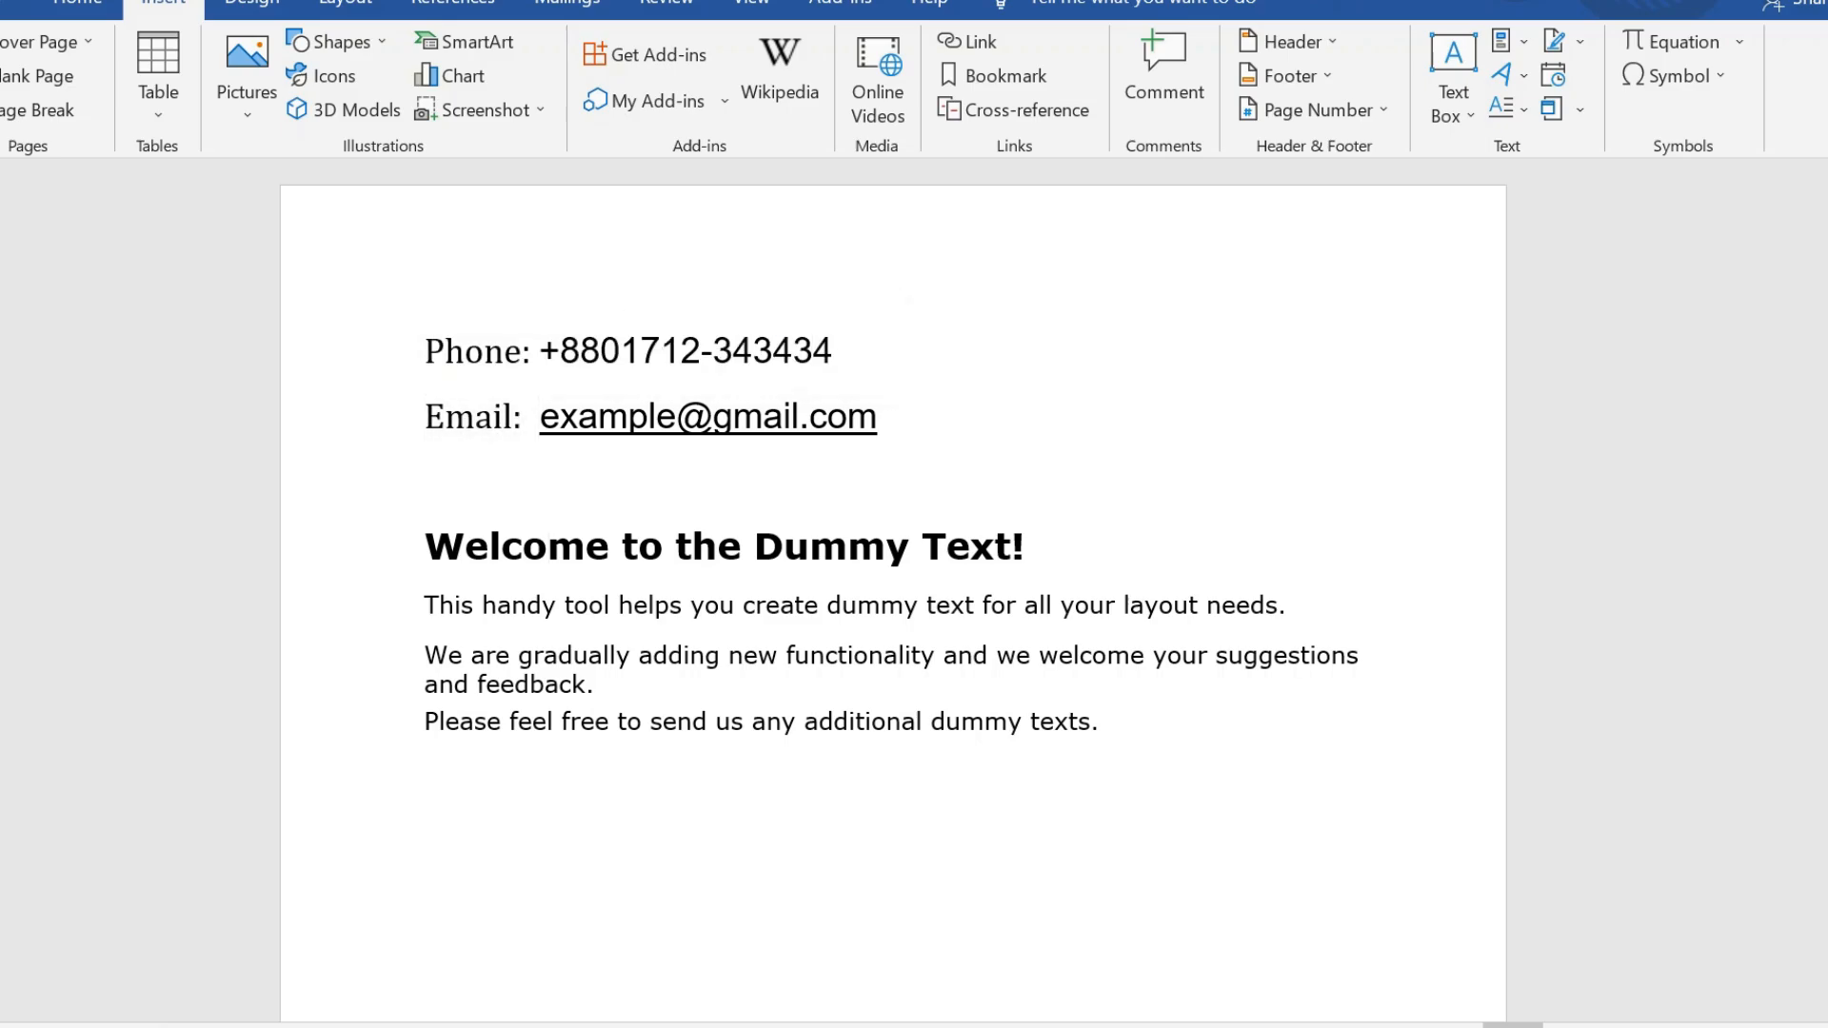
left_click(425, 546)
Copy the contact lines, heading and dummy text, and paste them onto a new page after the original block.
left_click(78, 4)
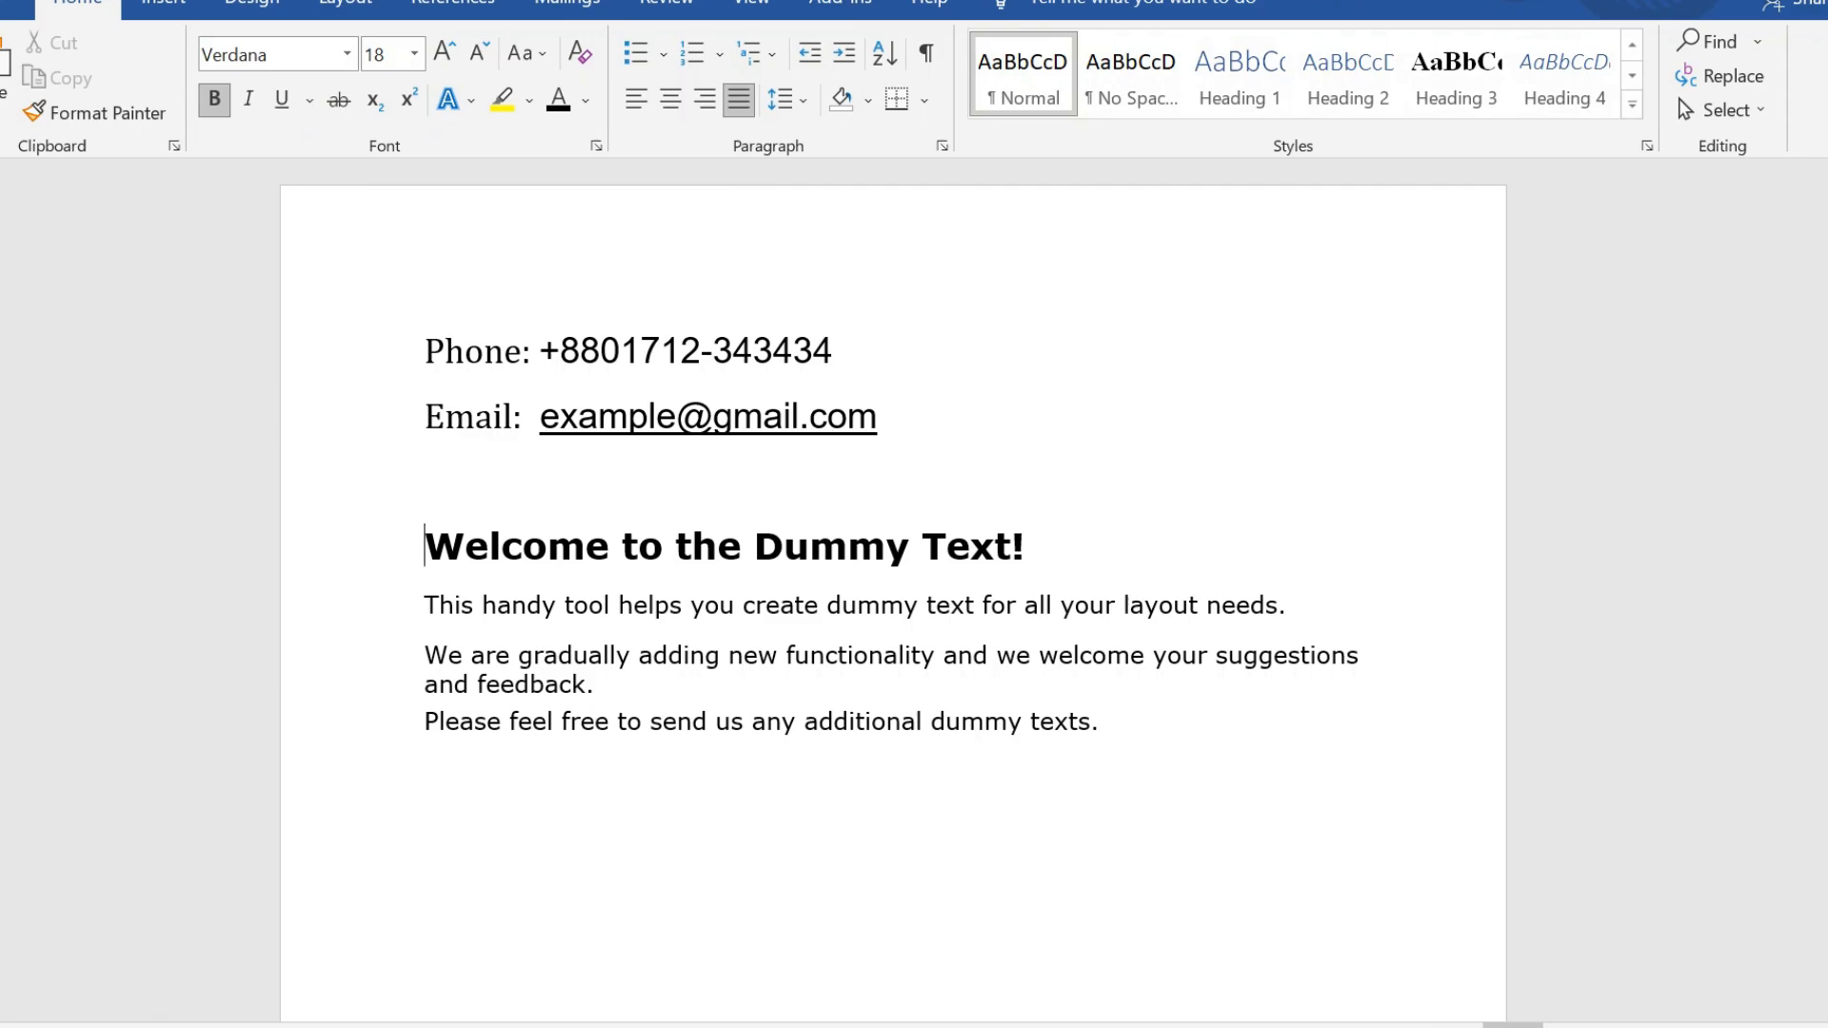
left_click_drag(596, 686, 418, 356)
left_click(290, 358)
left_click_drag(1102, 723, 426, 356)
key("ctrl+c")
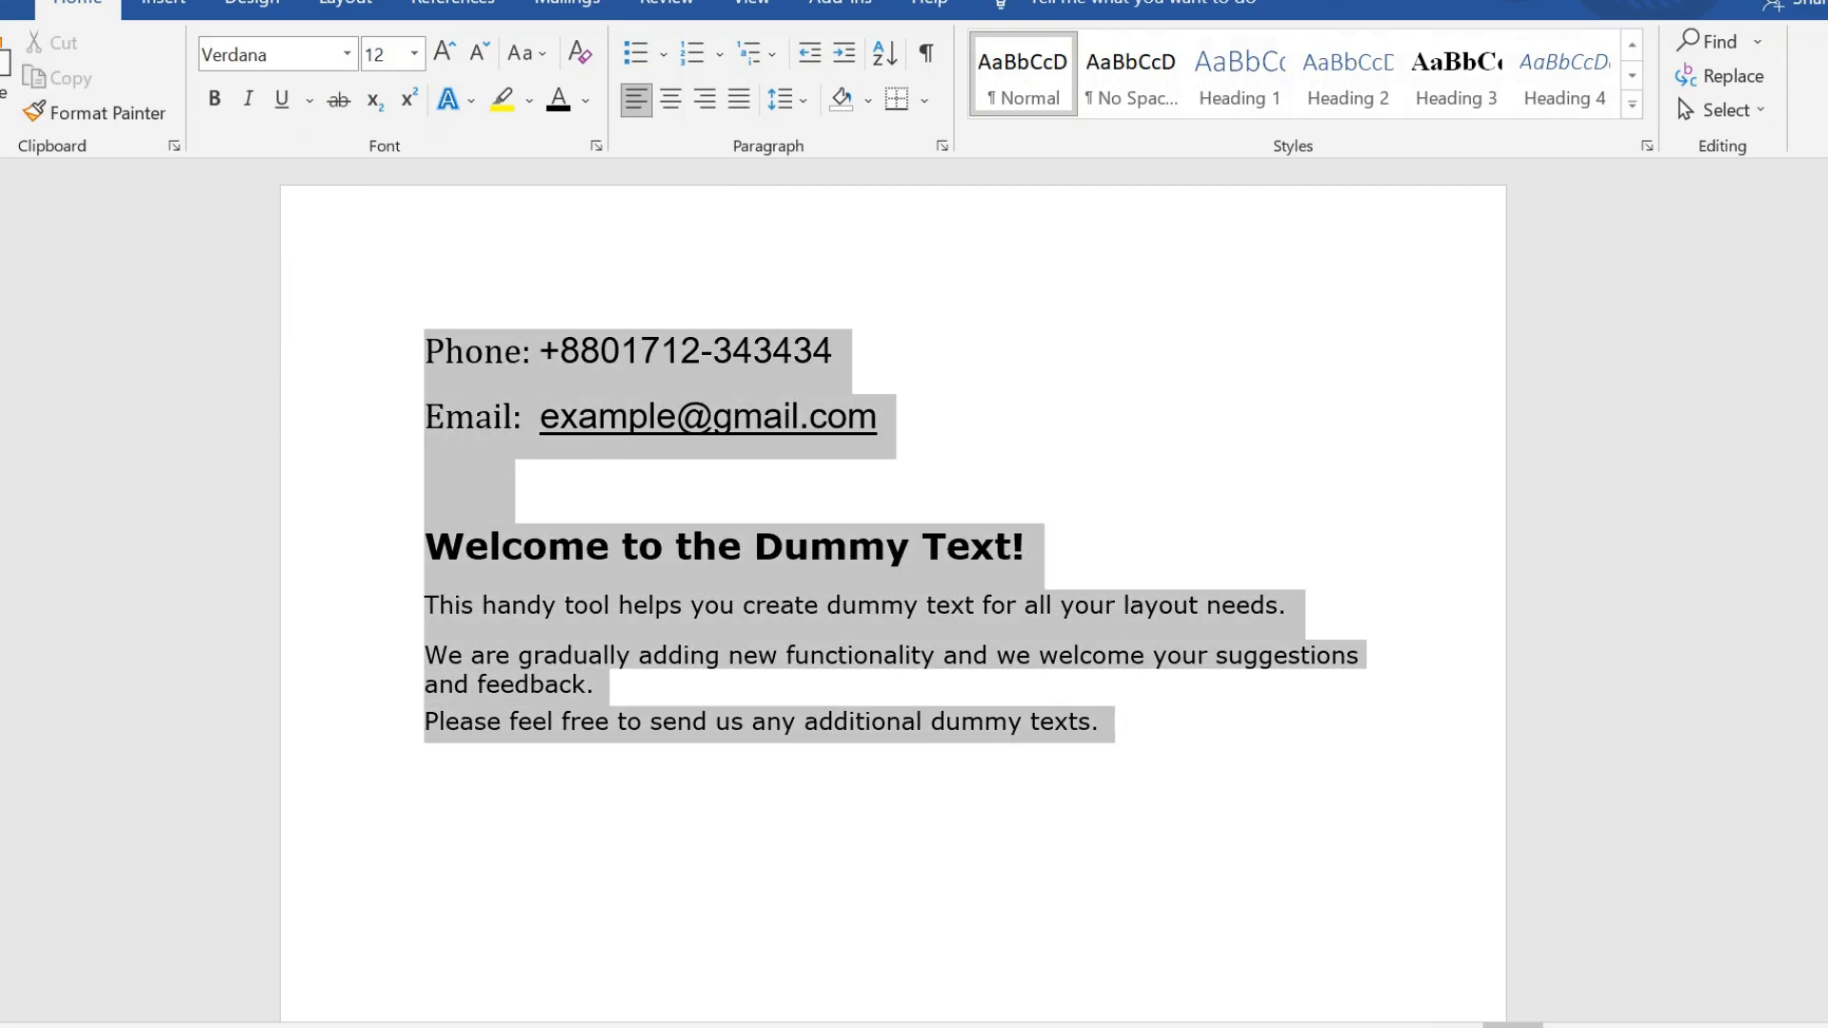
left_click(713, 765)
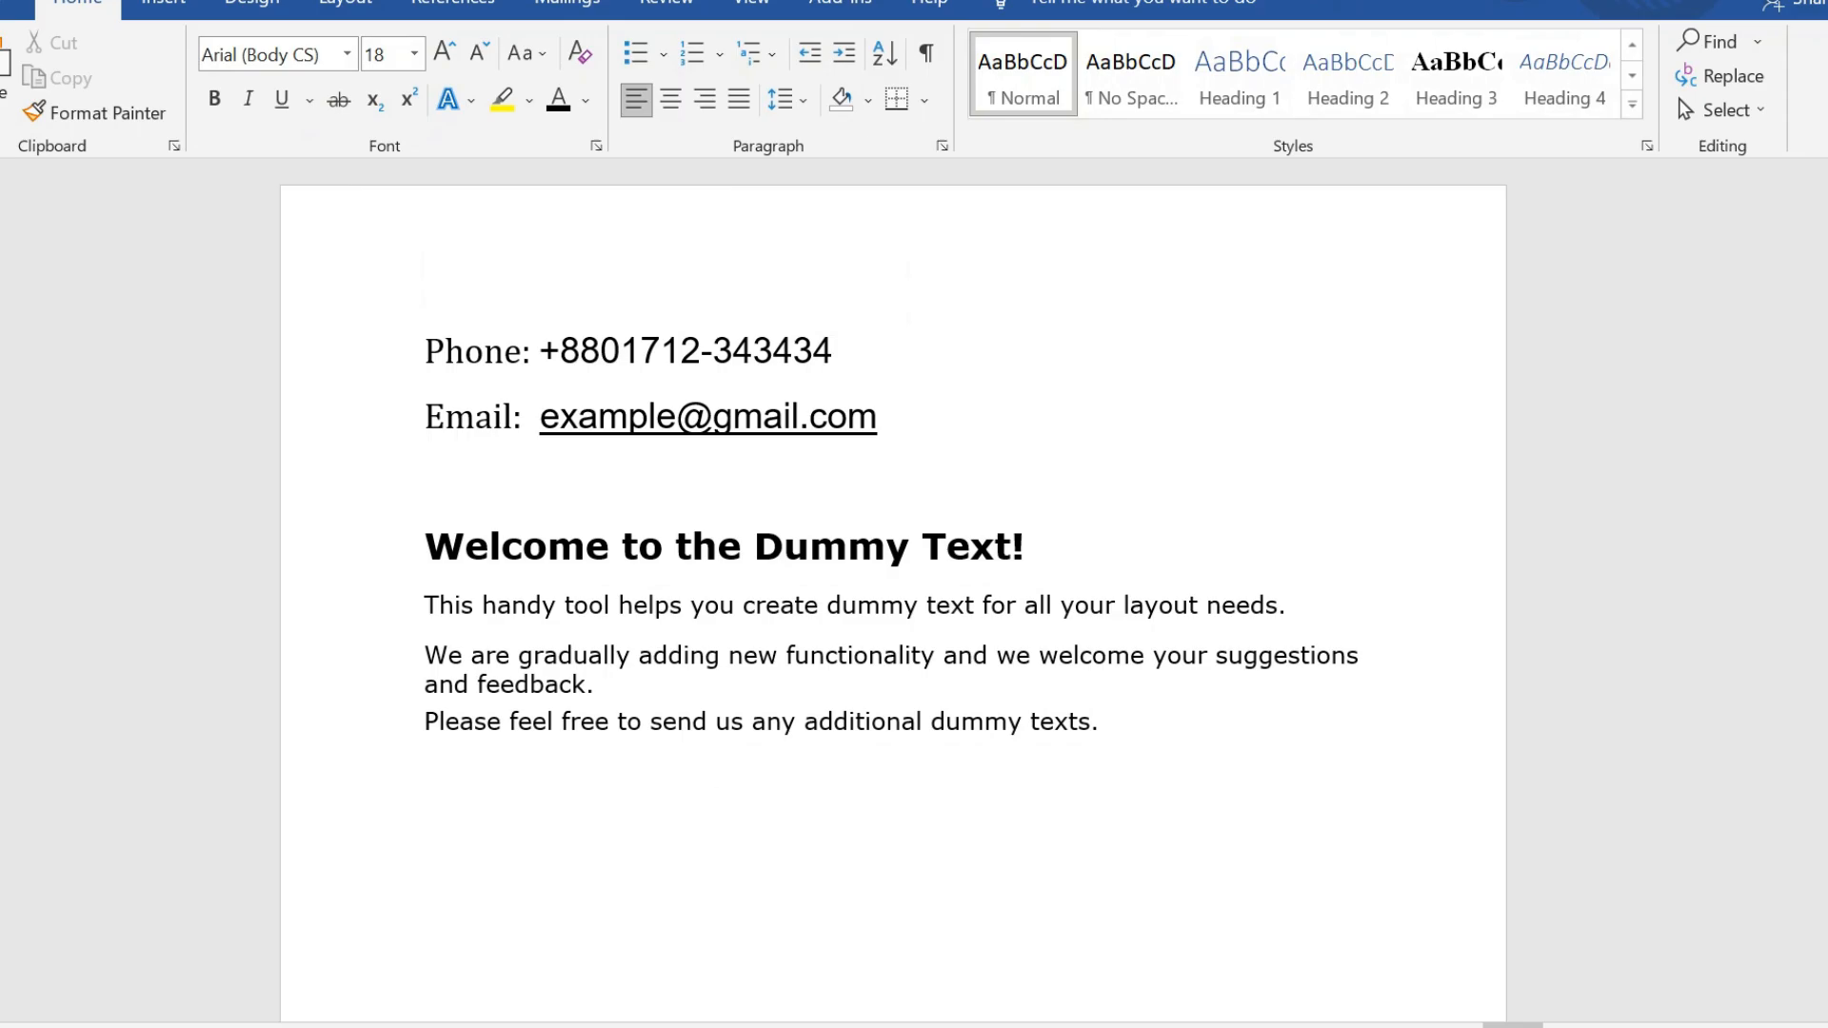
key("ctrl+Return")
key("ctrl+v")
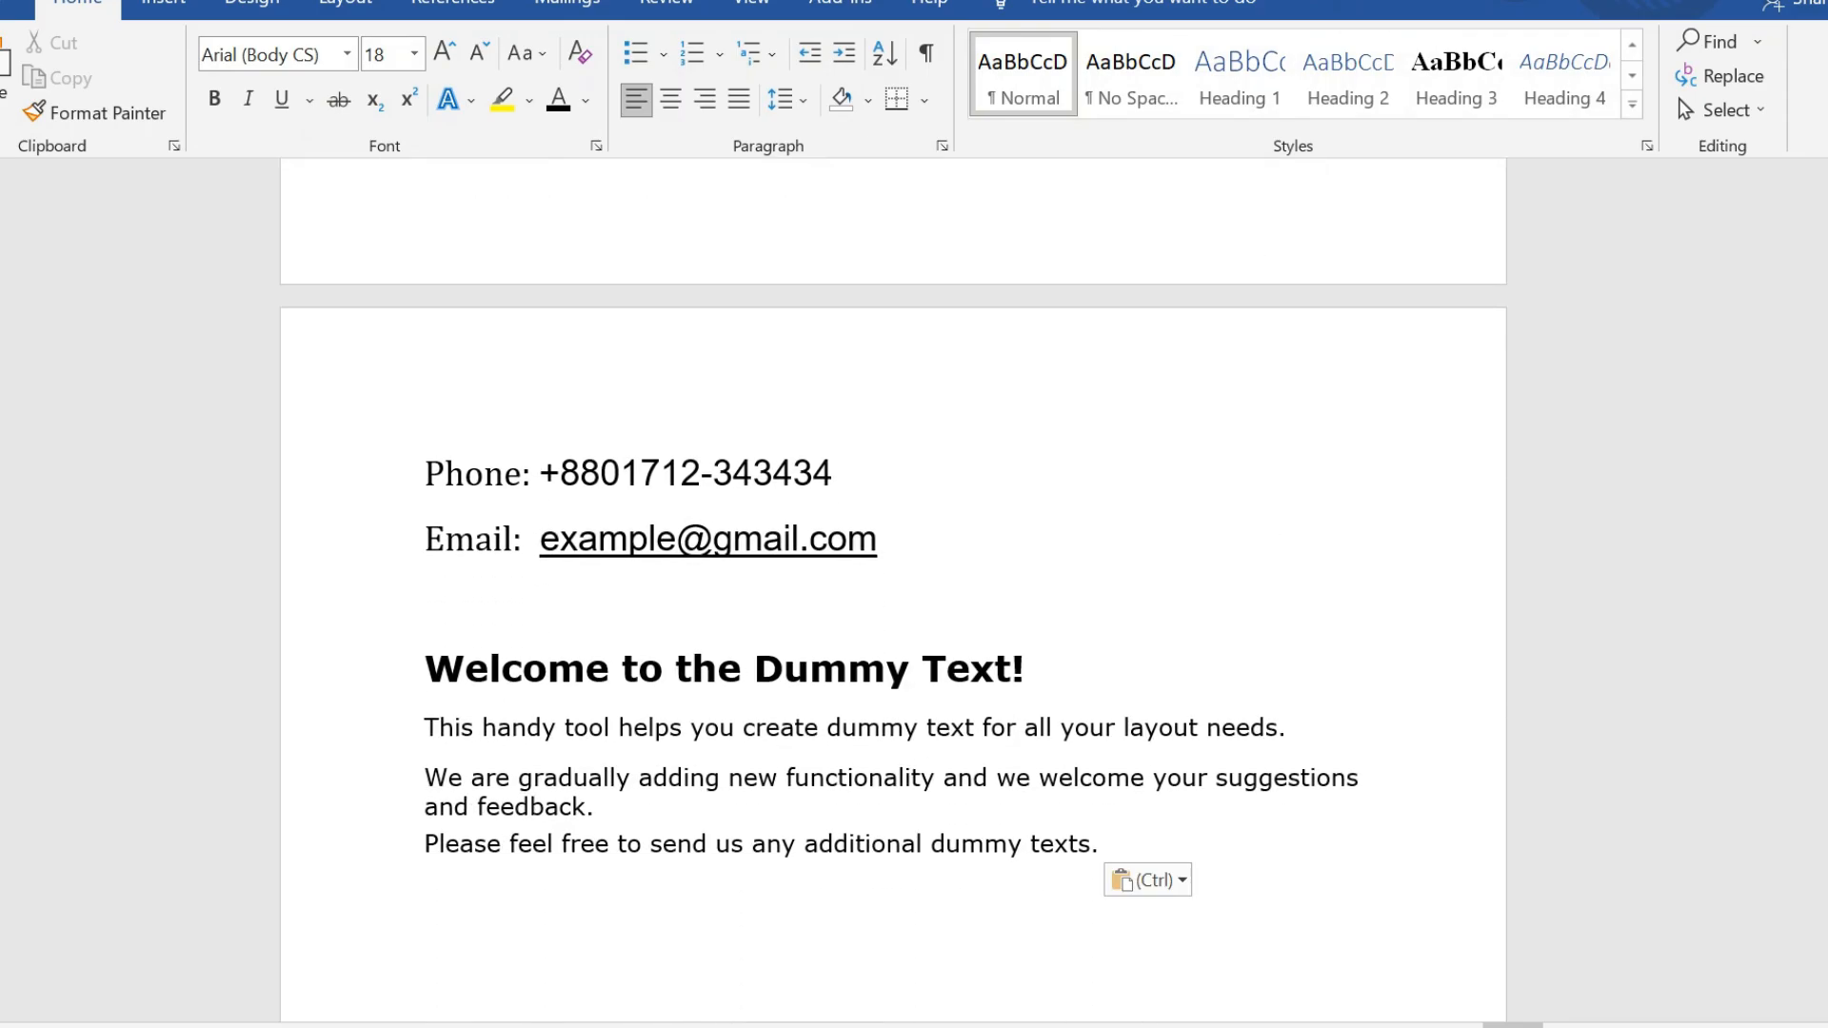
Replace the word "Phone" in the pasted copy with the Unicode character e717.
double_click(471, 475)
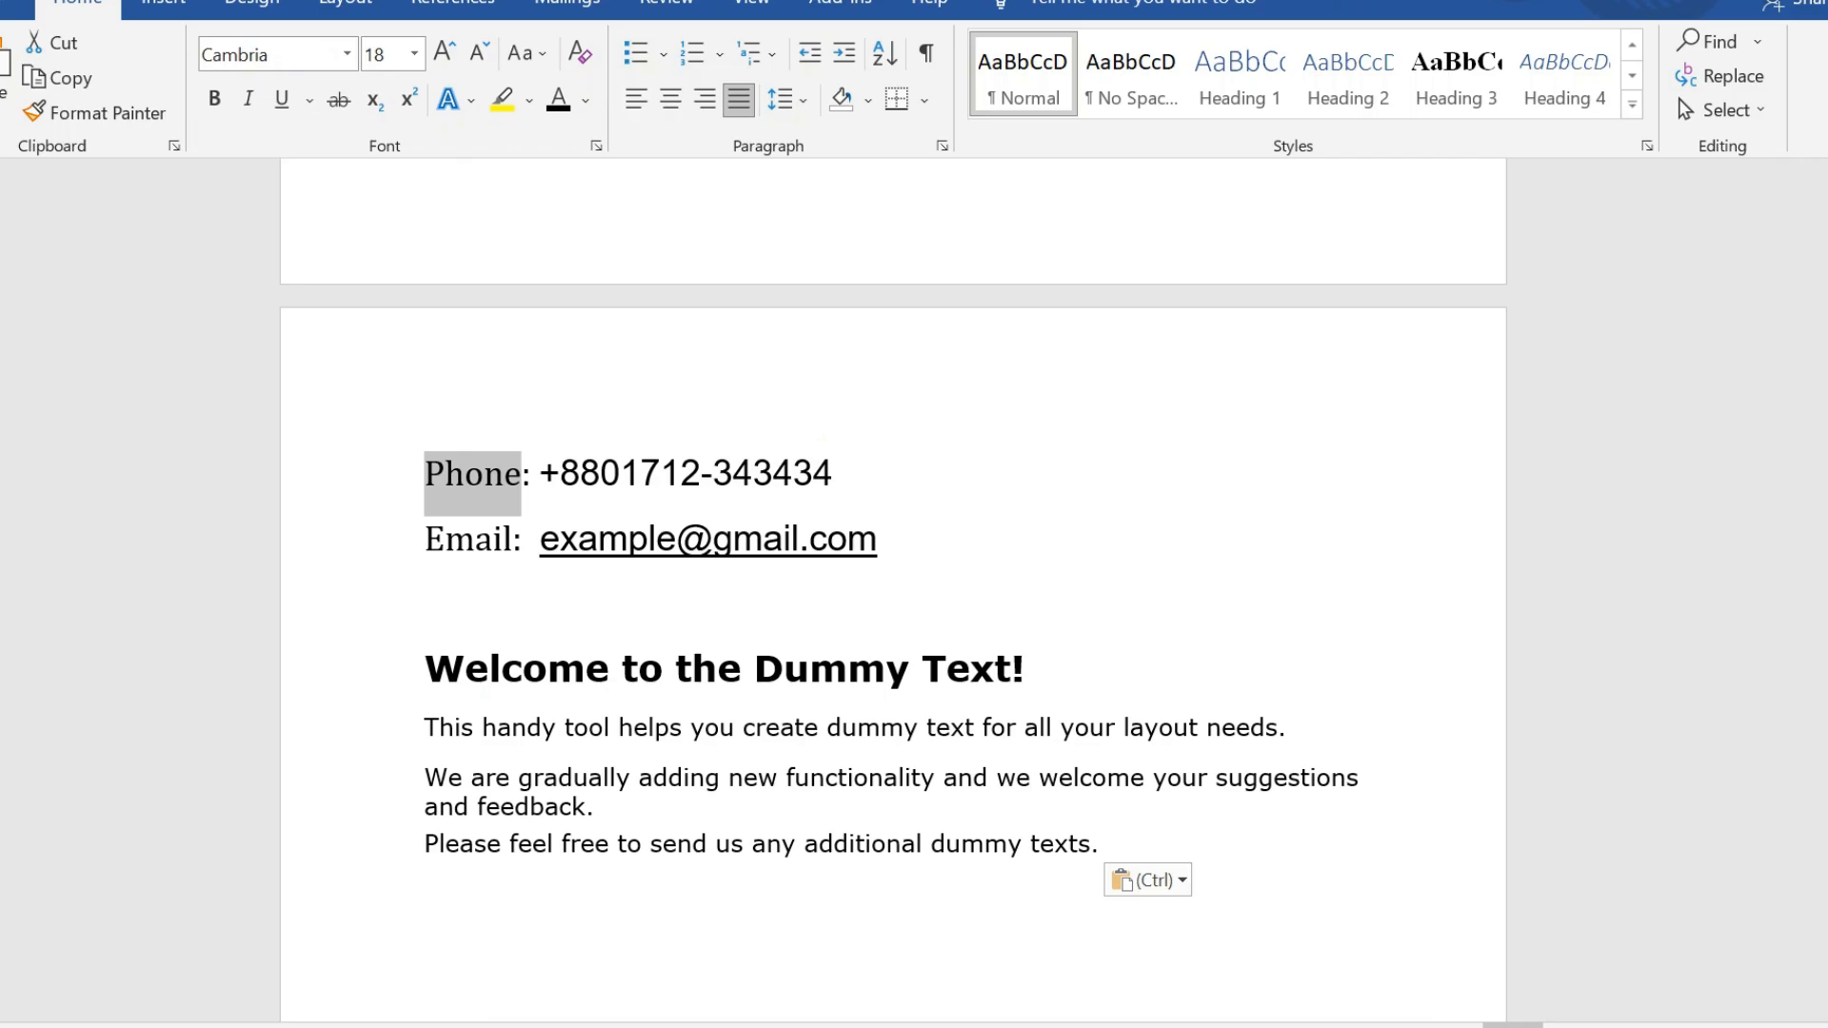
type("e717")
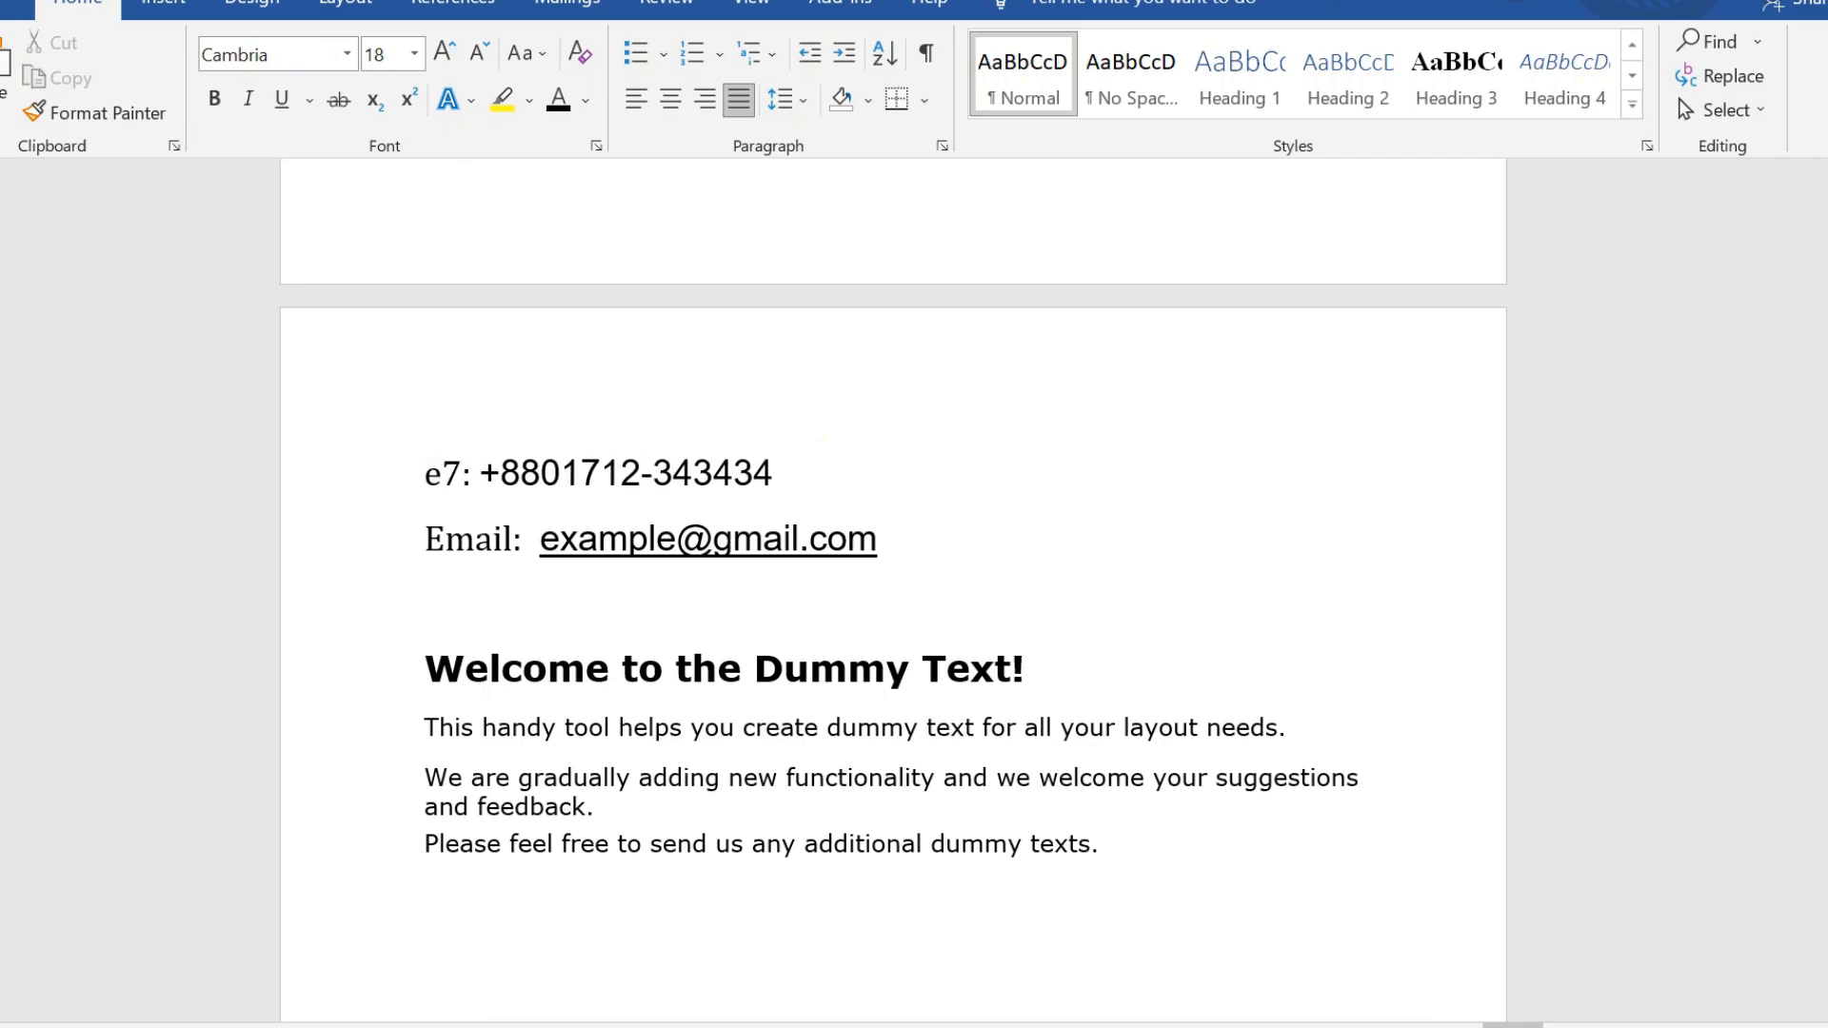
key("alt+x")
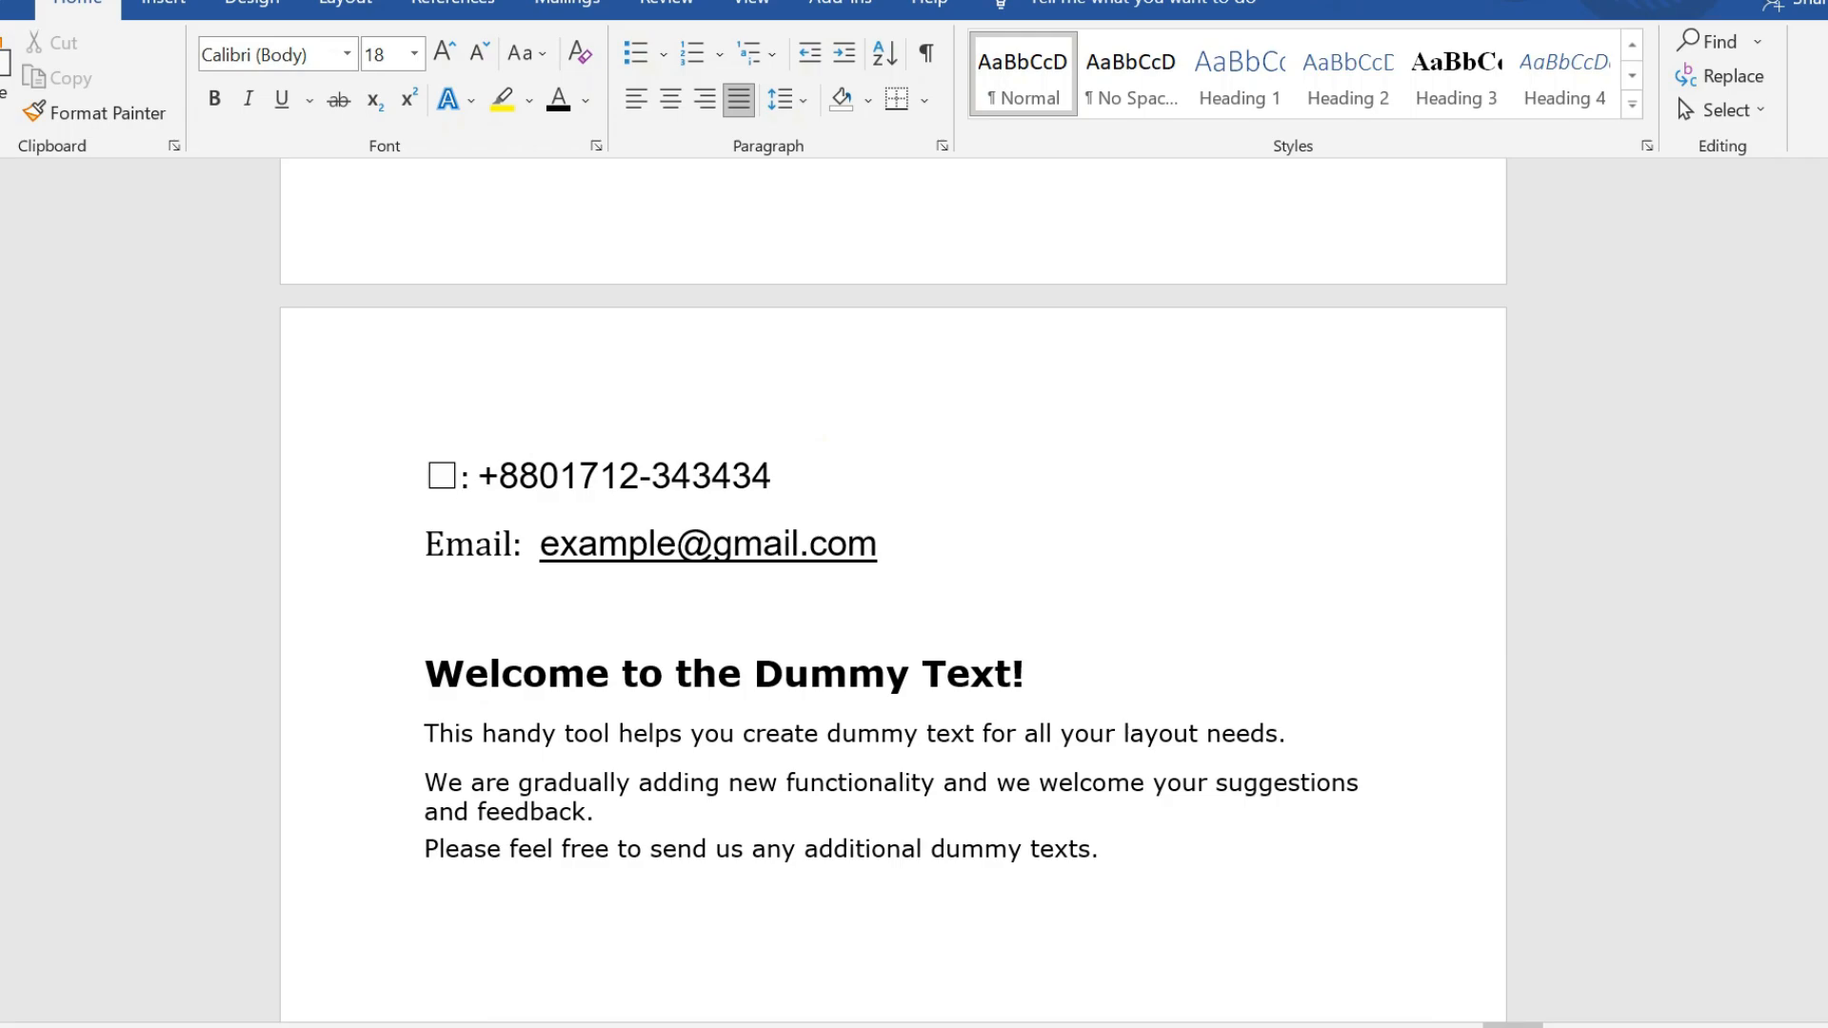
Replace the word "Email" in the pasted copy with the Unicode character e715.
left_click(476, 544)
double_click(476, 544)
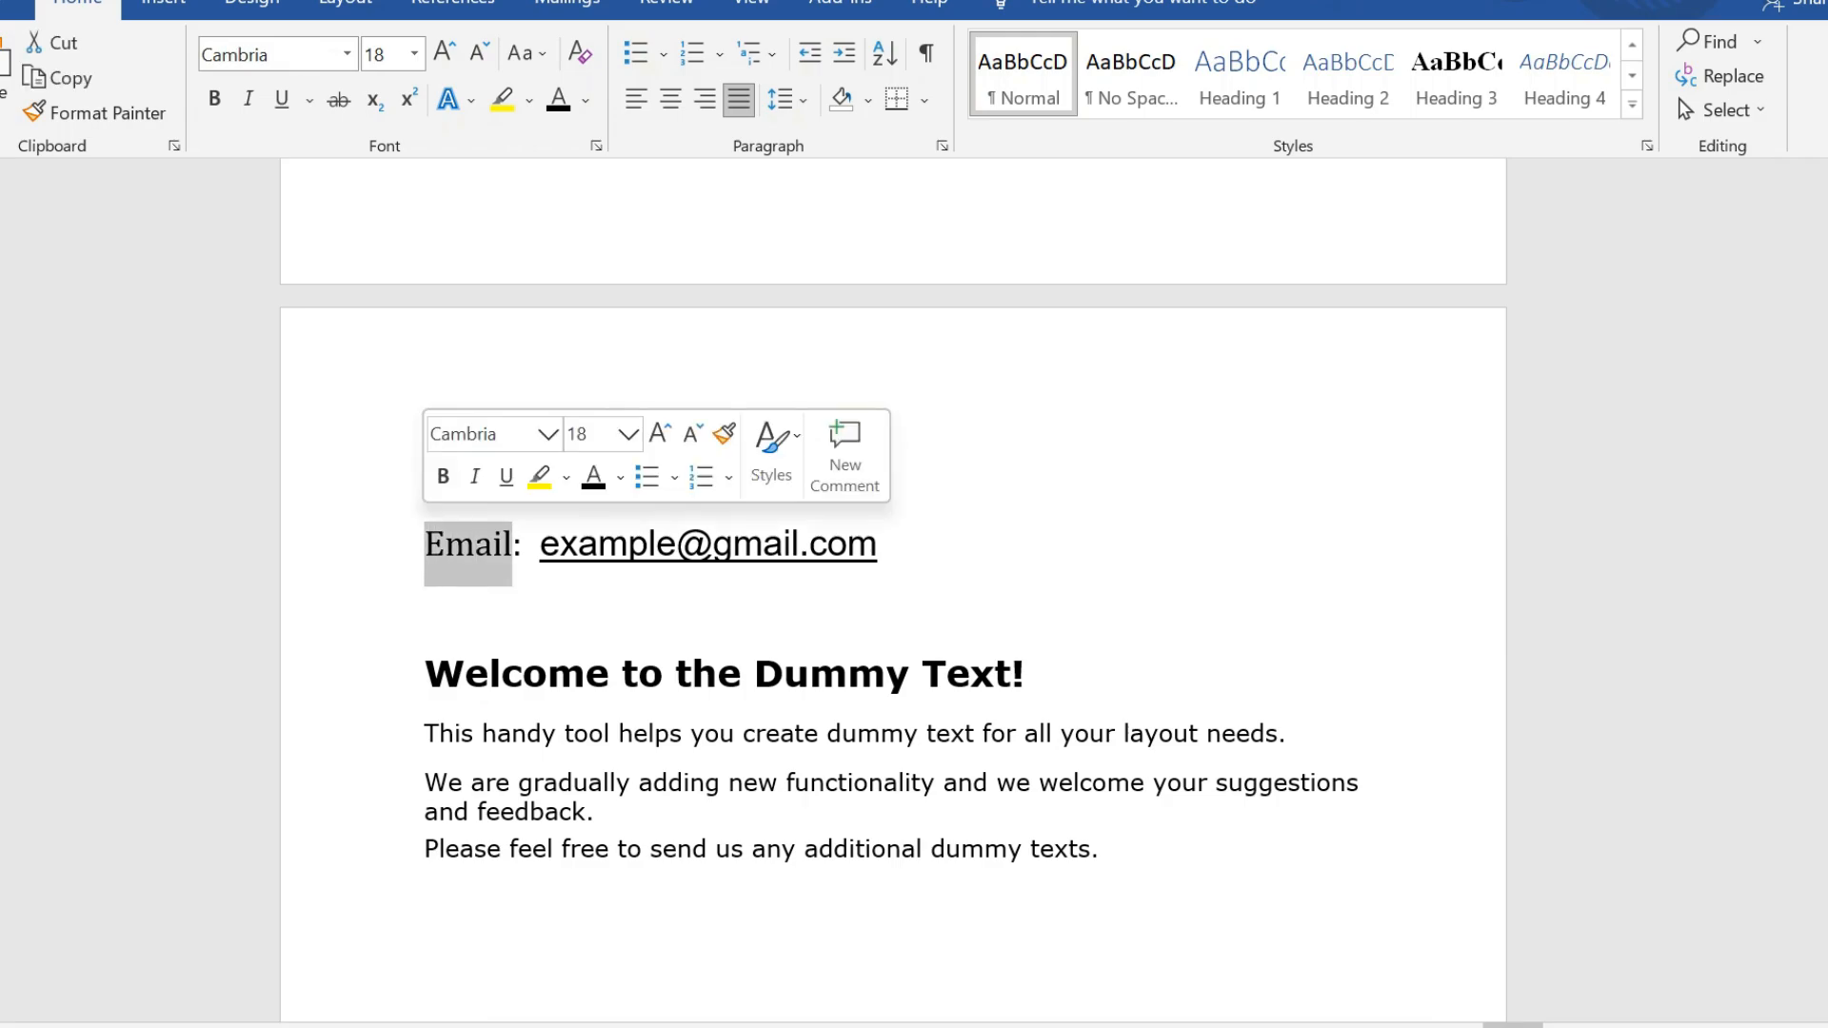
type("e715")
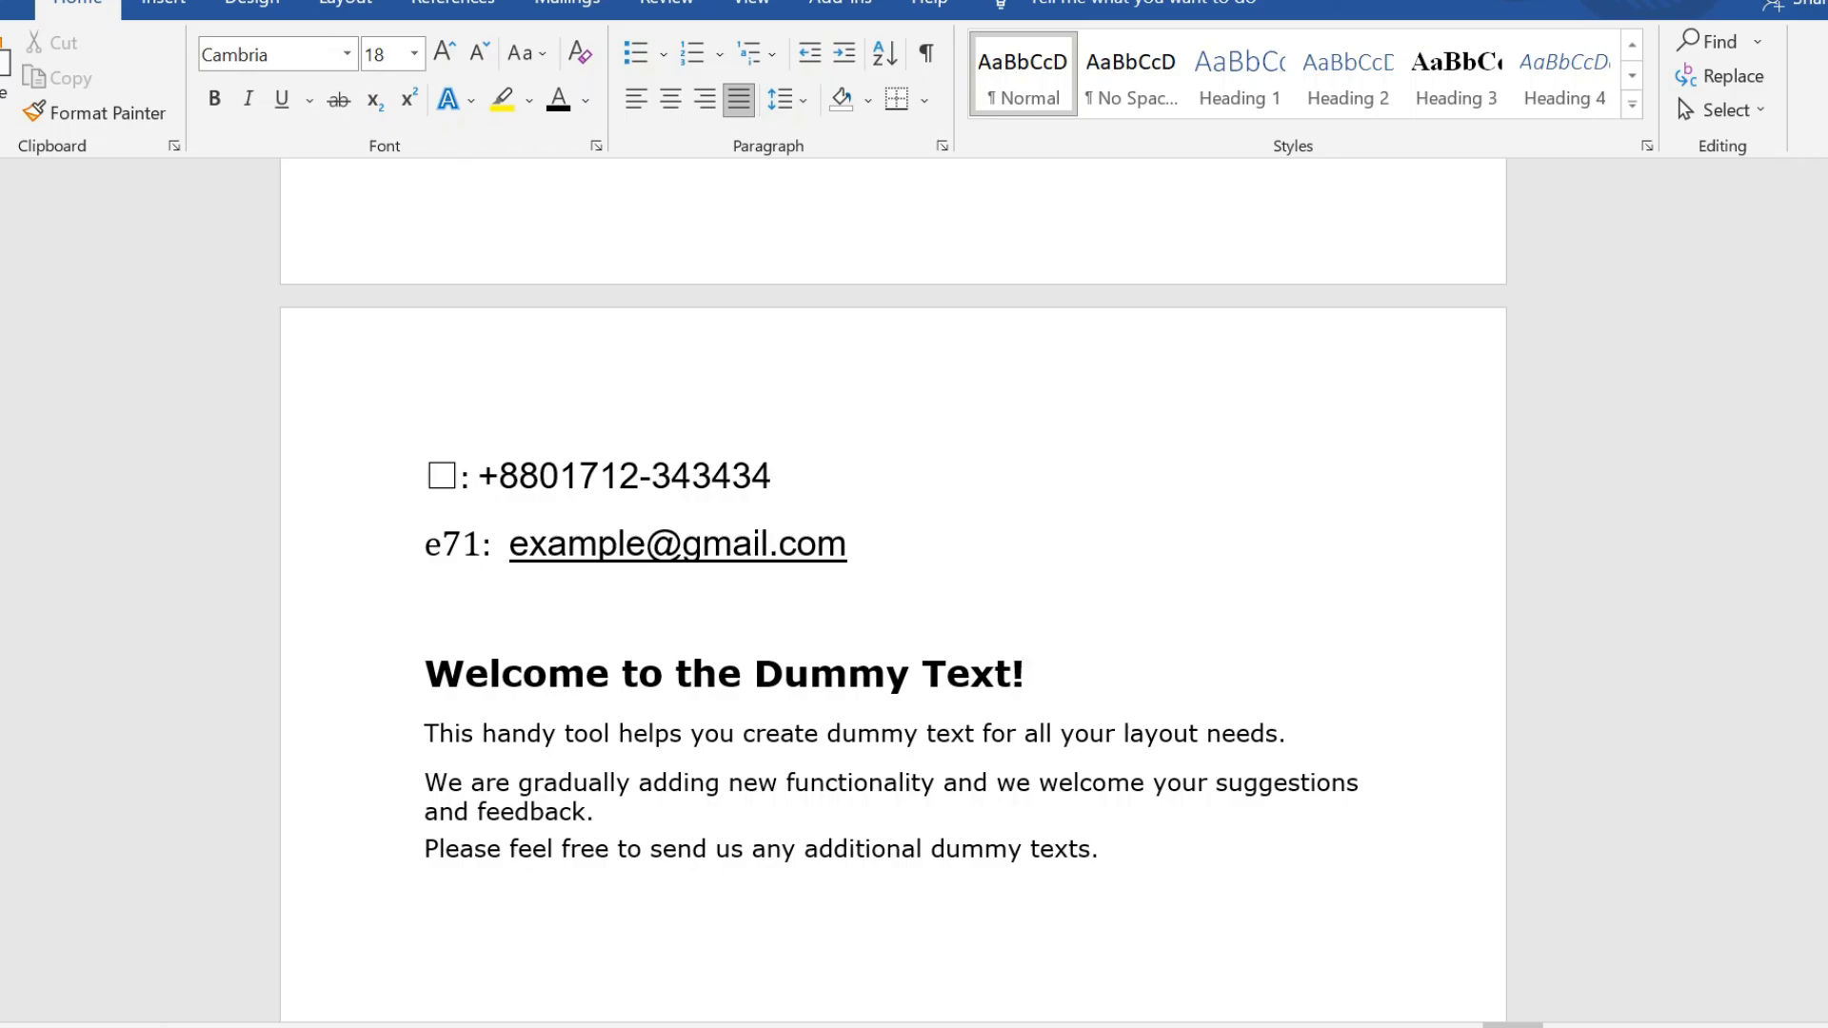
key("alt+x")
Delete the colons after the two symbols in the copied contact lines.
key("Right")
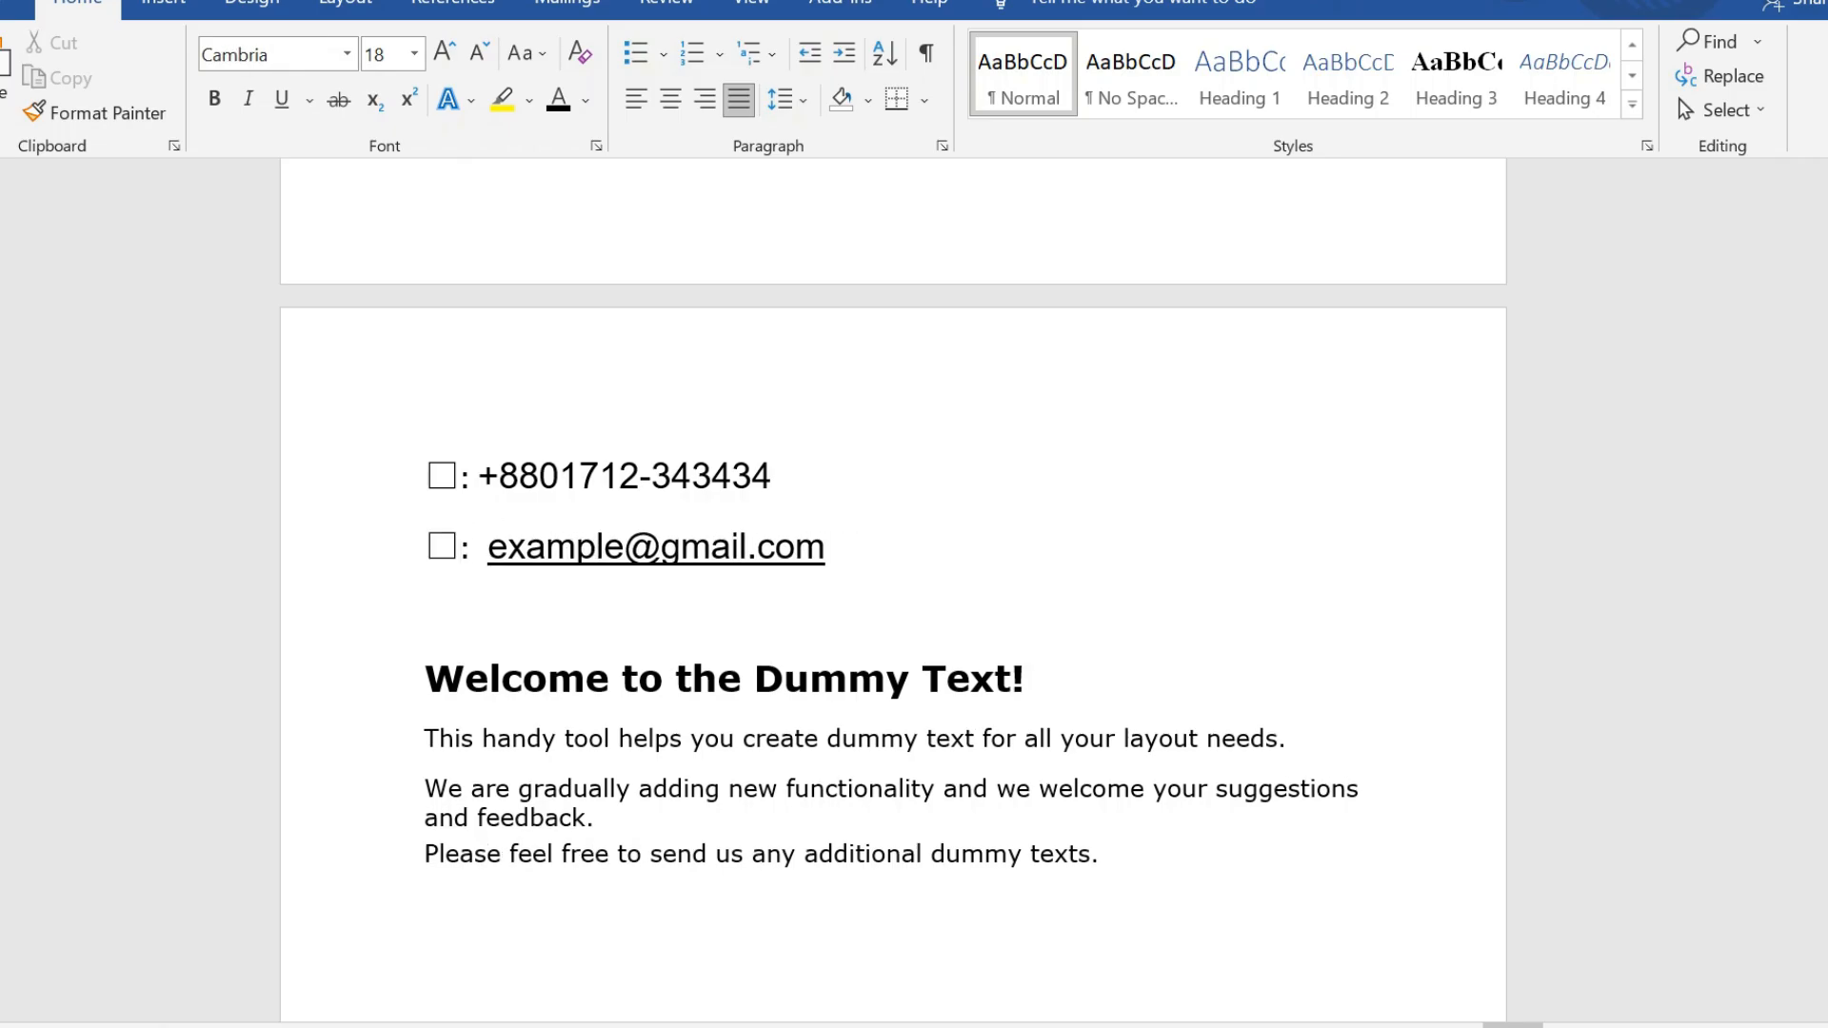
key("BackSpace")
key("BackSpace")
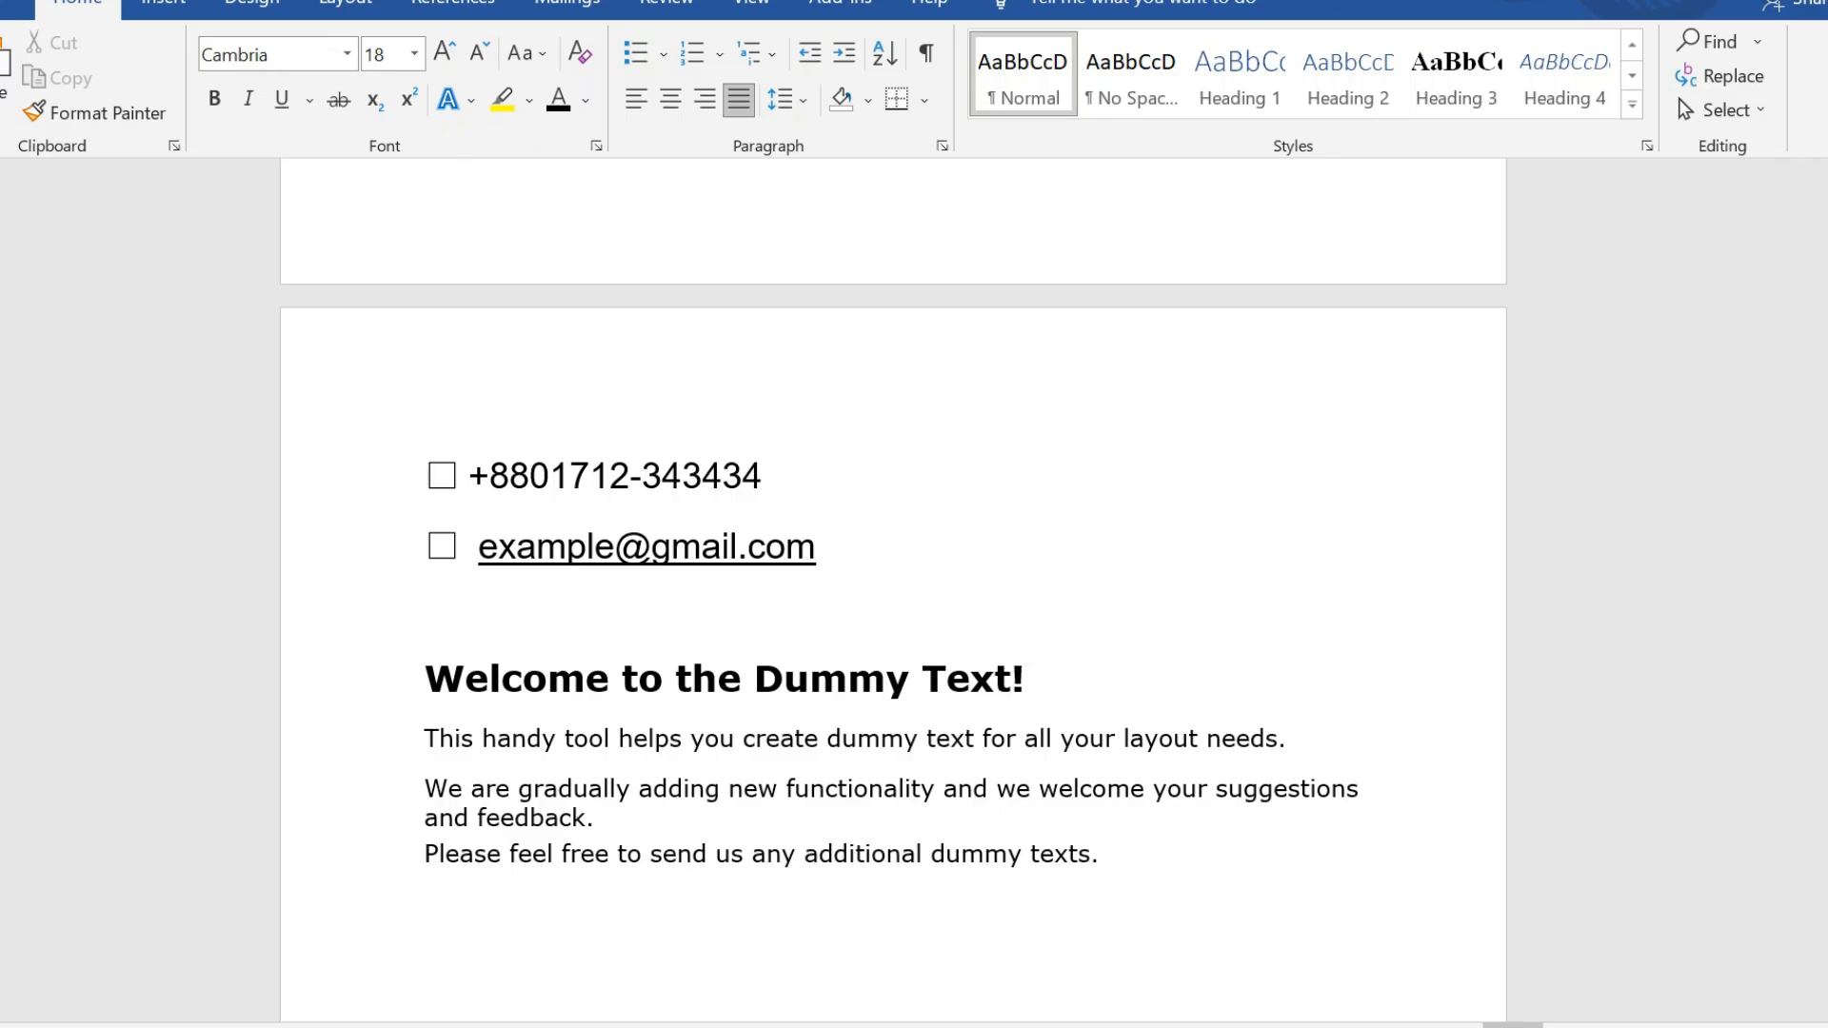
Apply the Segoe MDL2 Assets font to both contact symbols only, turning them into phone and envelope icons.
key("shift+Left")
key("shift+End")
key("shift+Down")
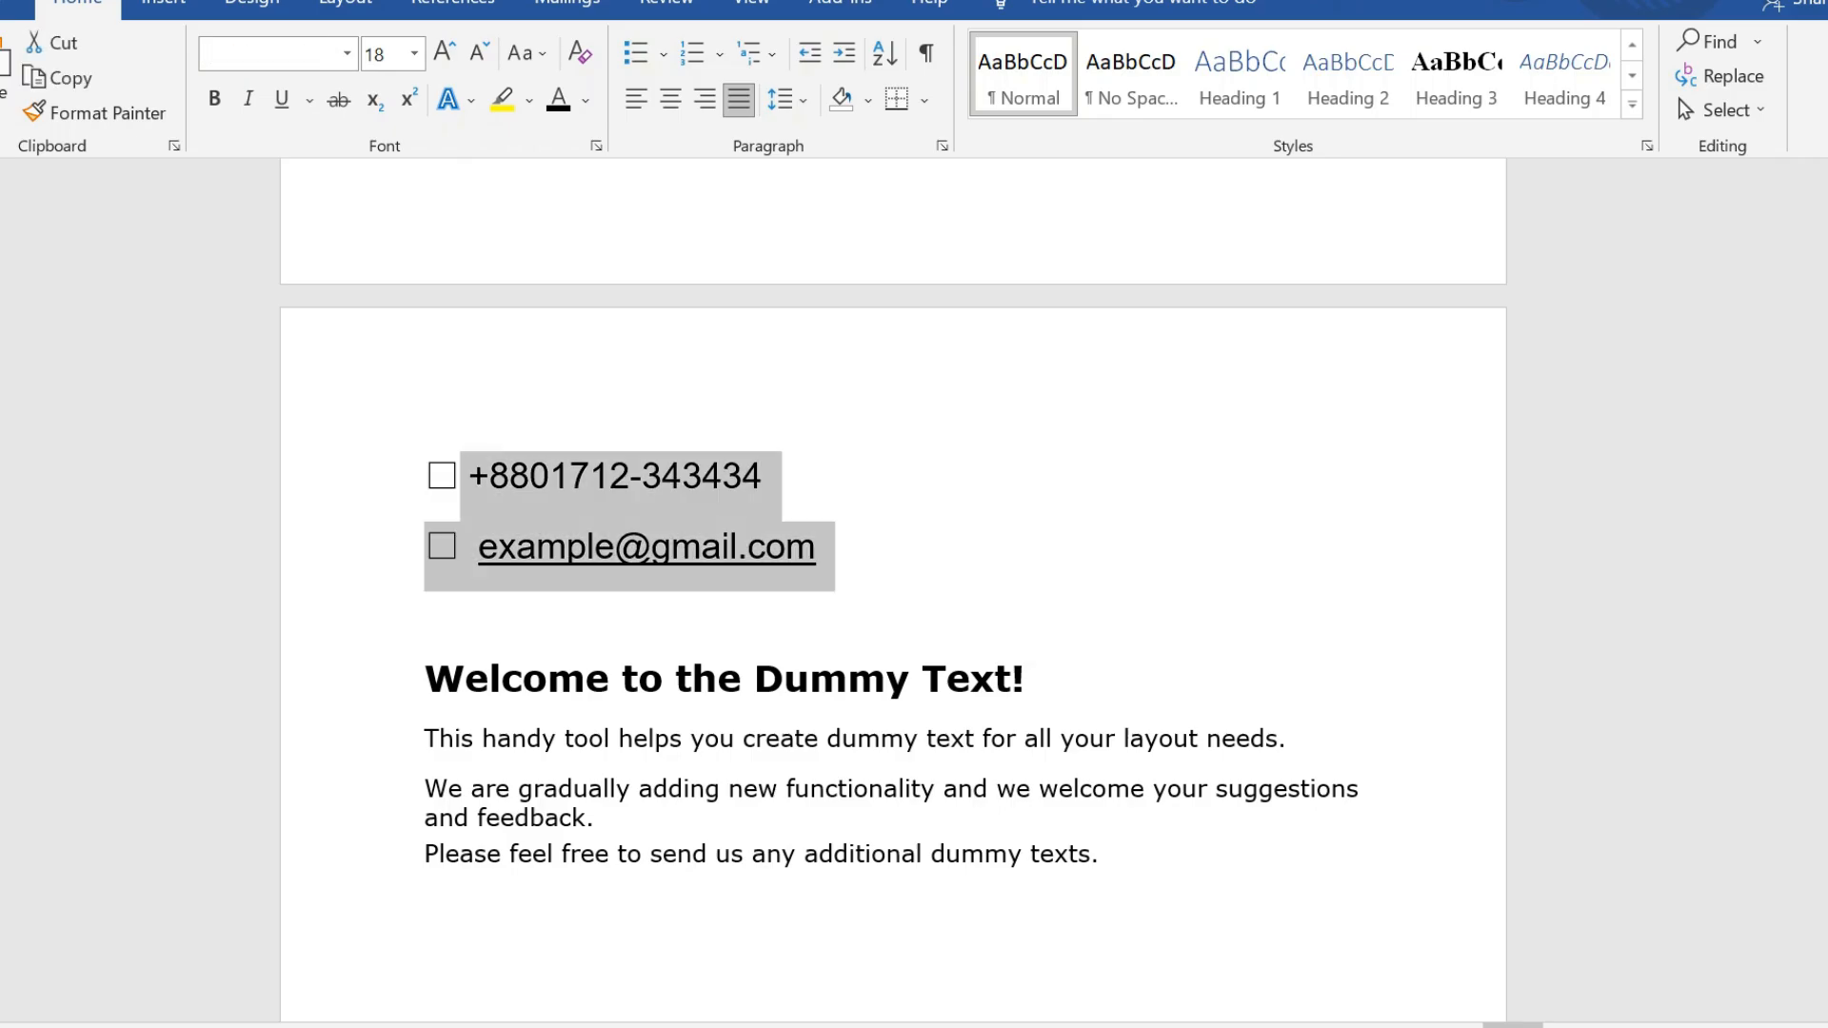
left_click_drag(425, 478, 459, 478)
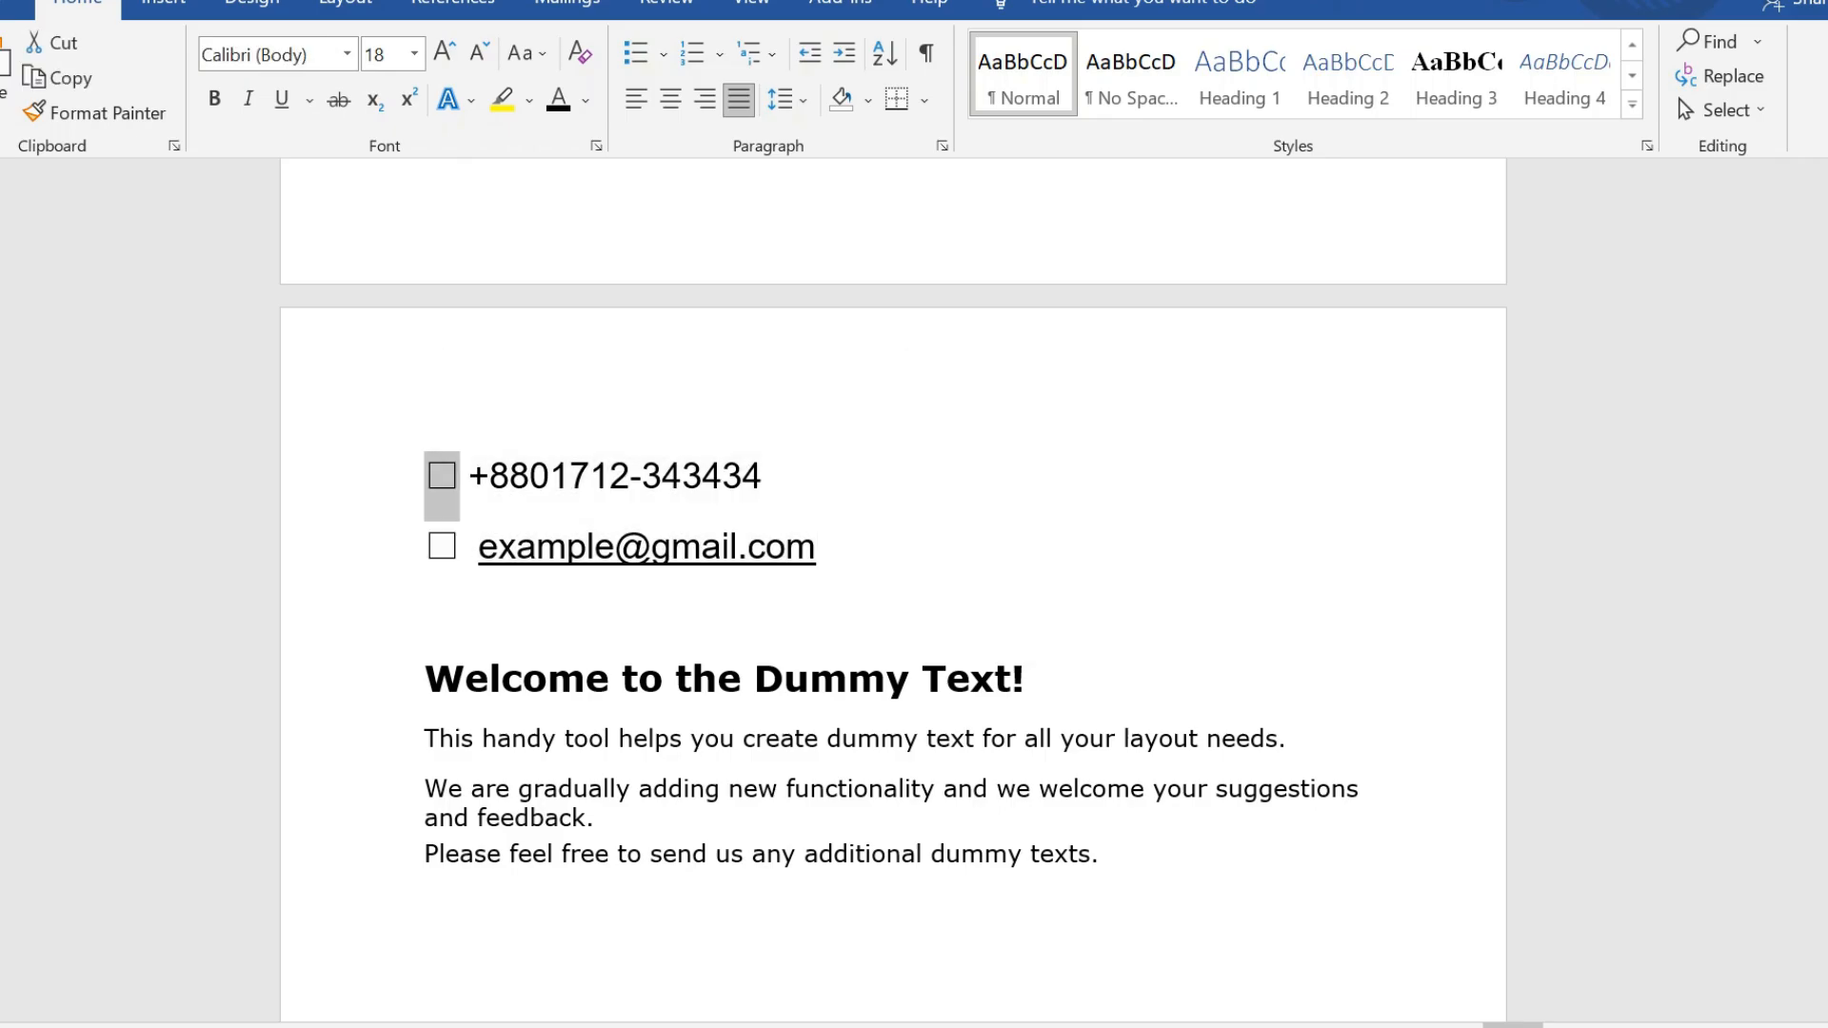
left_click_drag(424, 548, 459, 549, "ctrl")
left_click(347, 54)
left_click(295, 344)
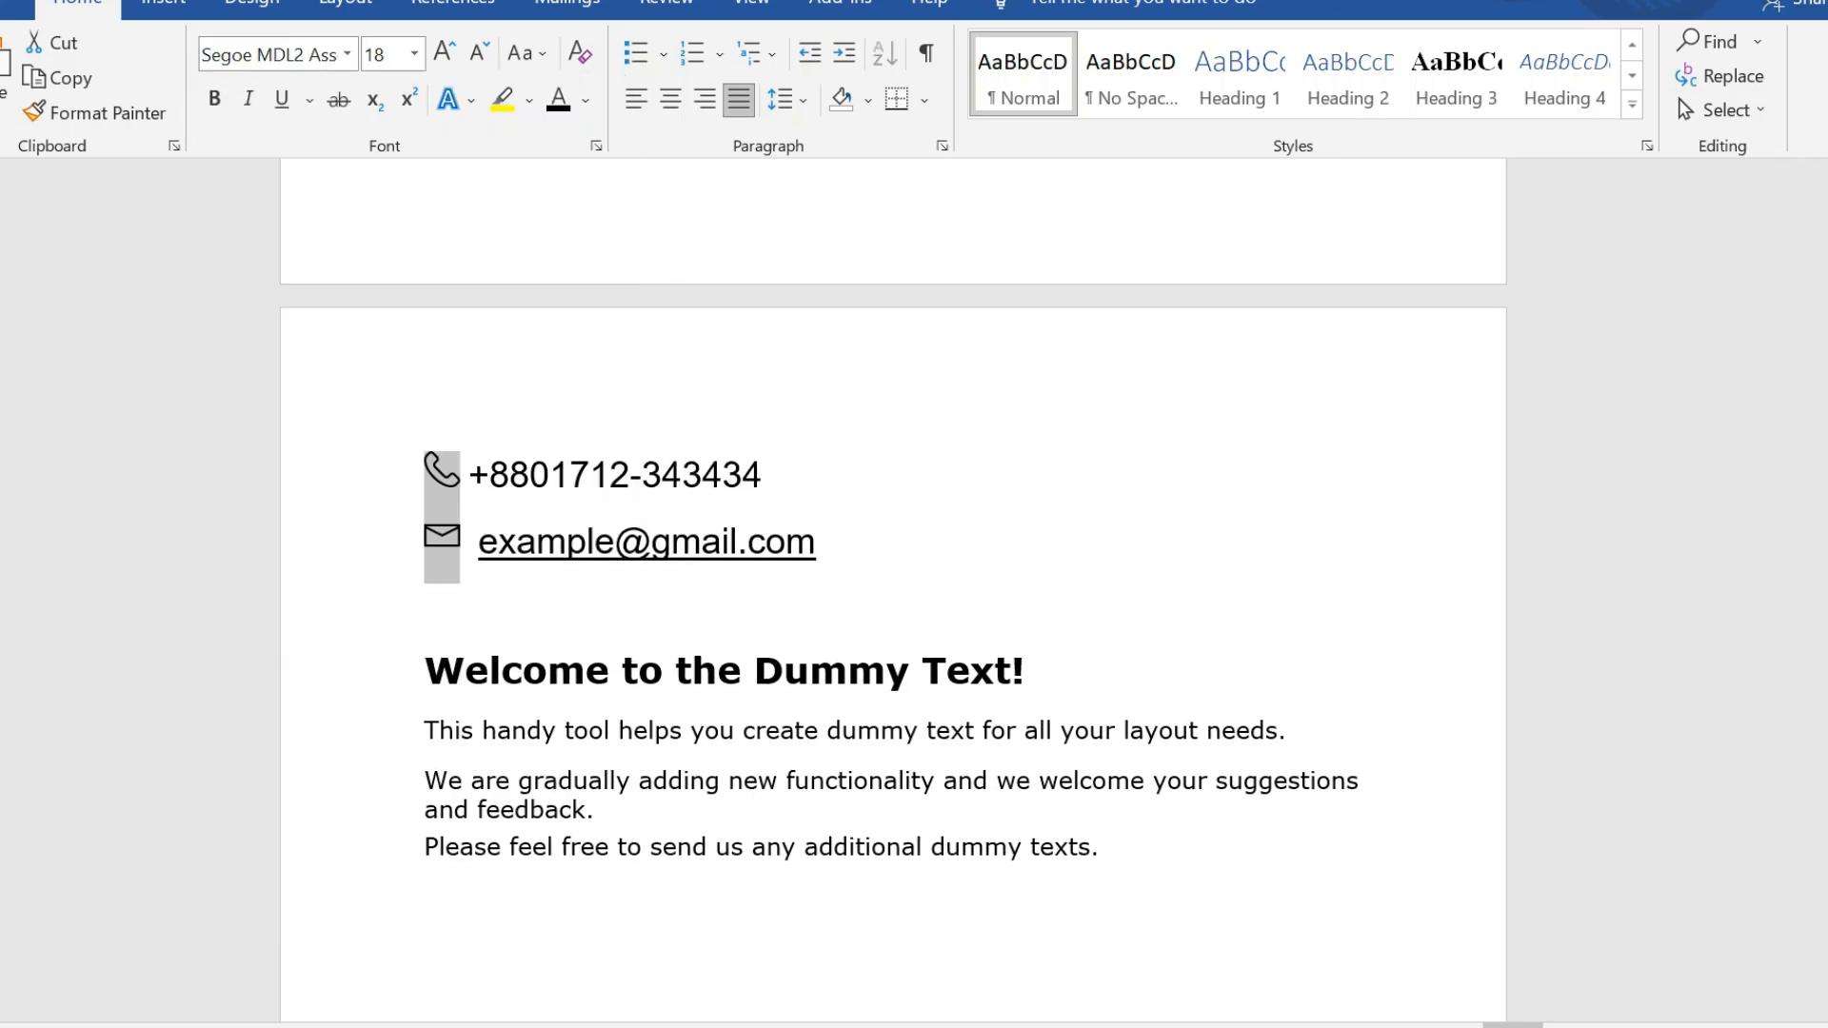
left_click(842, 543)
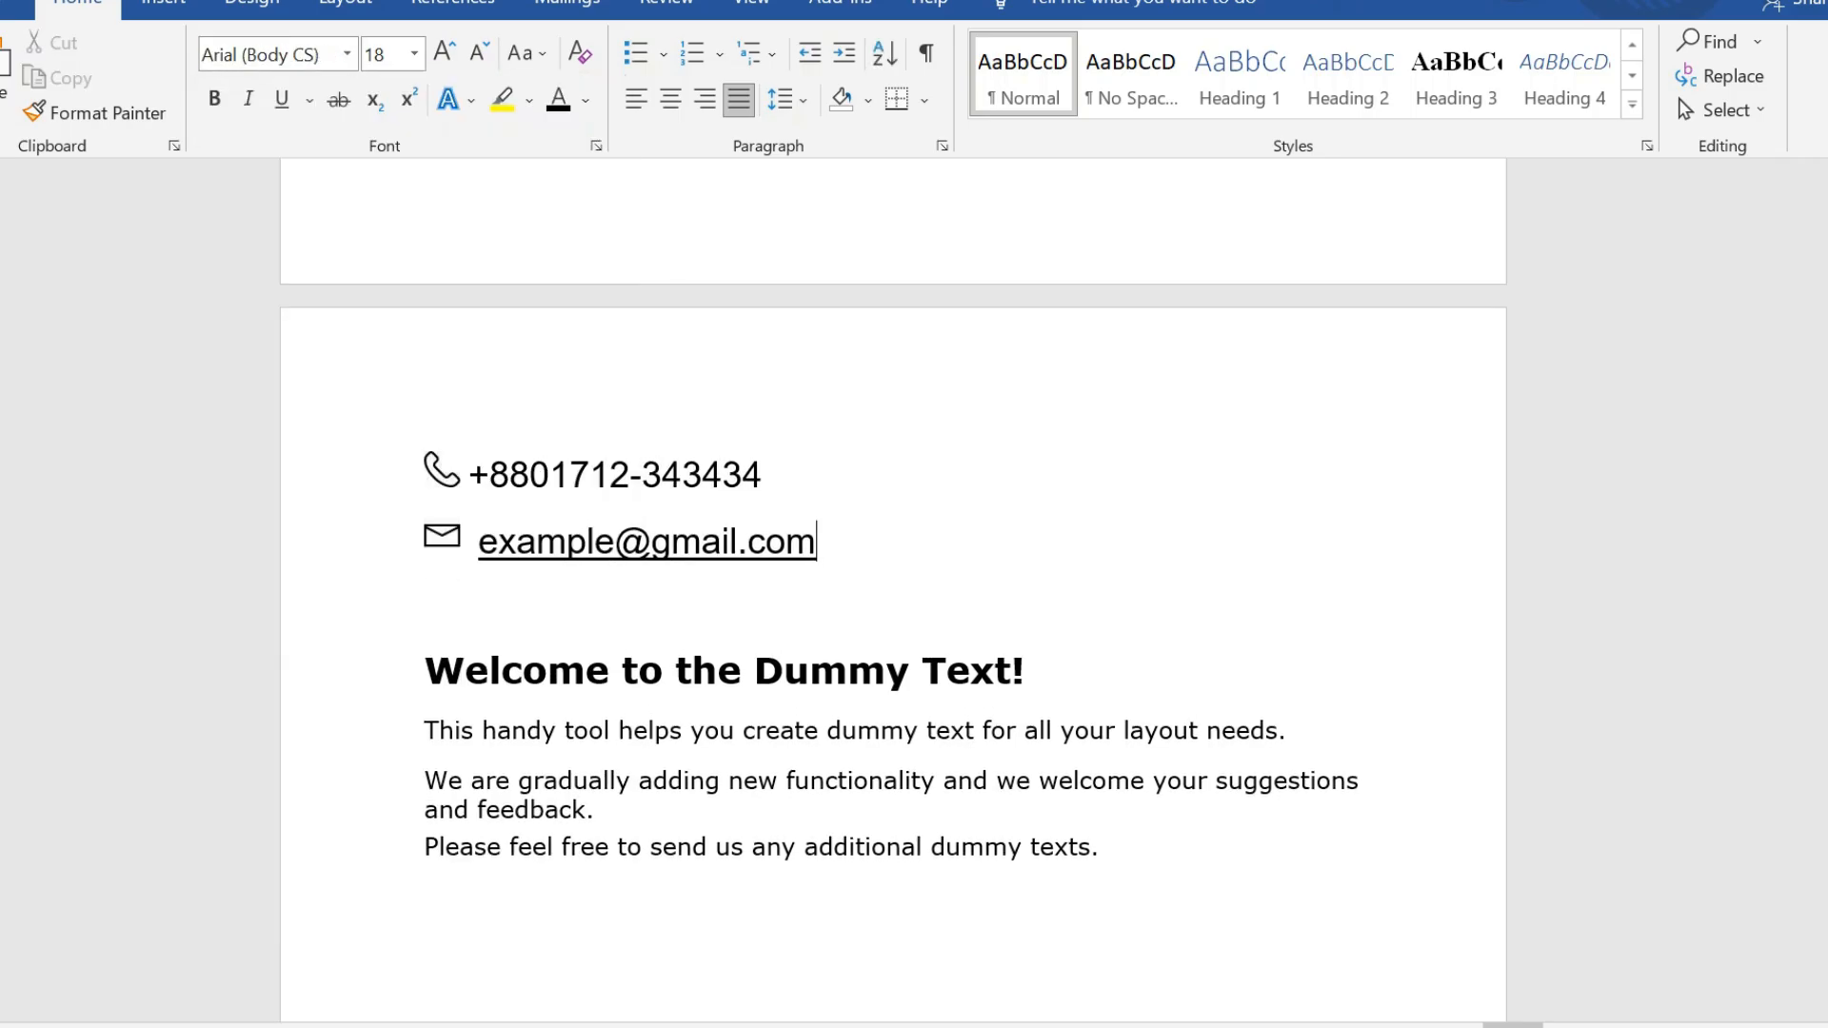
Insert Unicode character e728 in Segoe MDL2 Assets before the copied "Welcome to the Dummy Text!" heading, followed by a space.
left_click(425, 670)
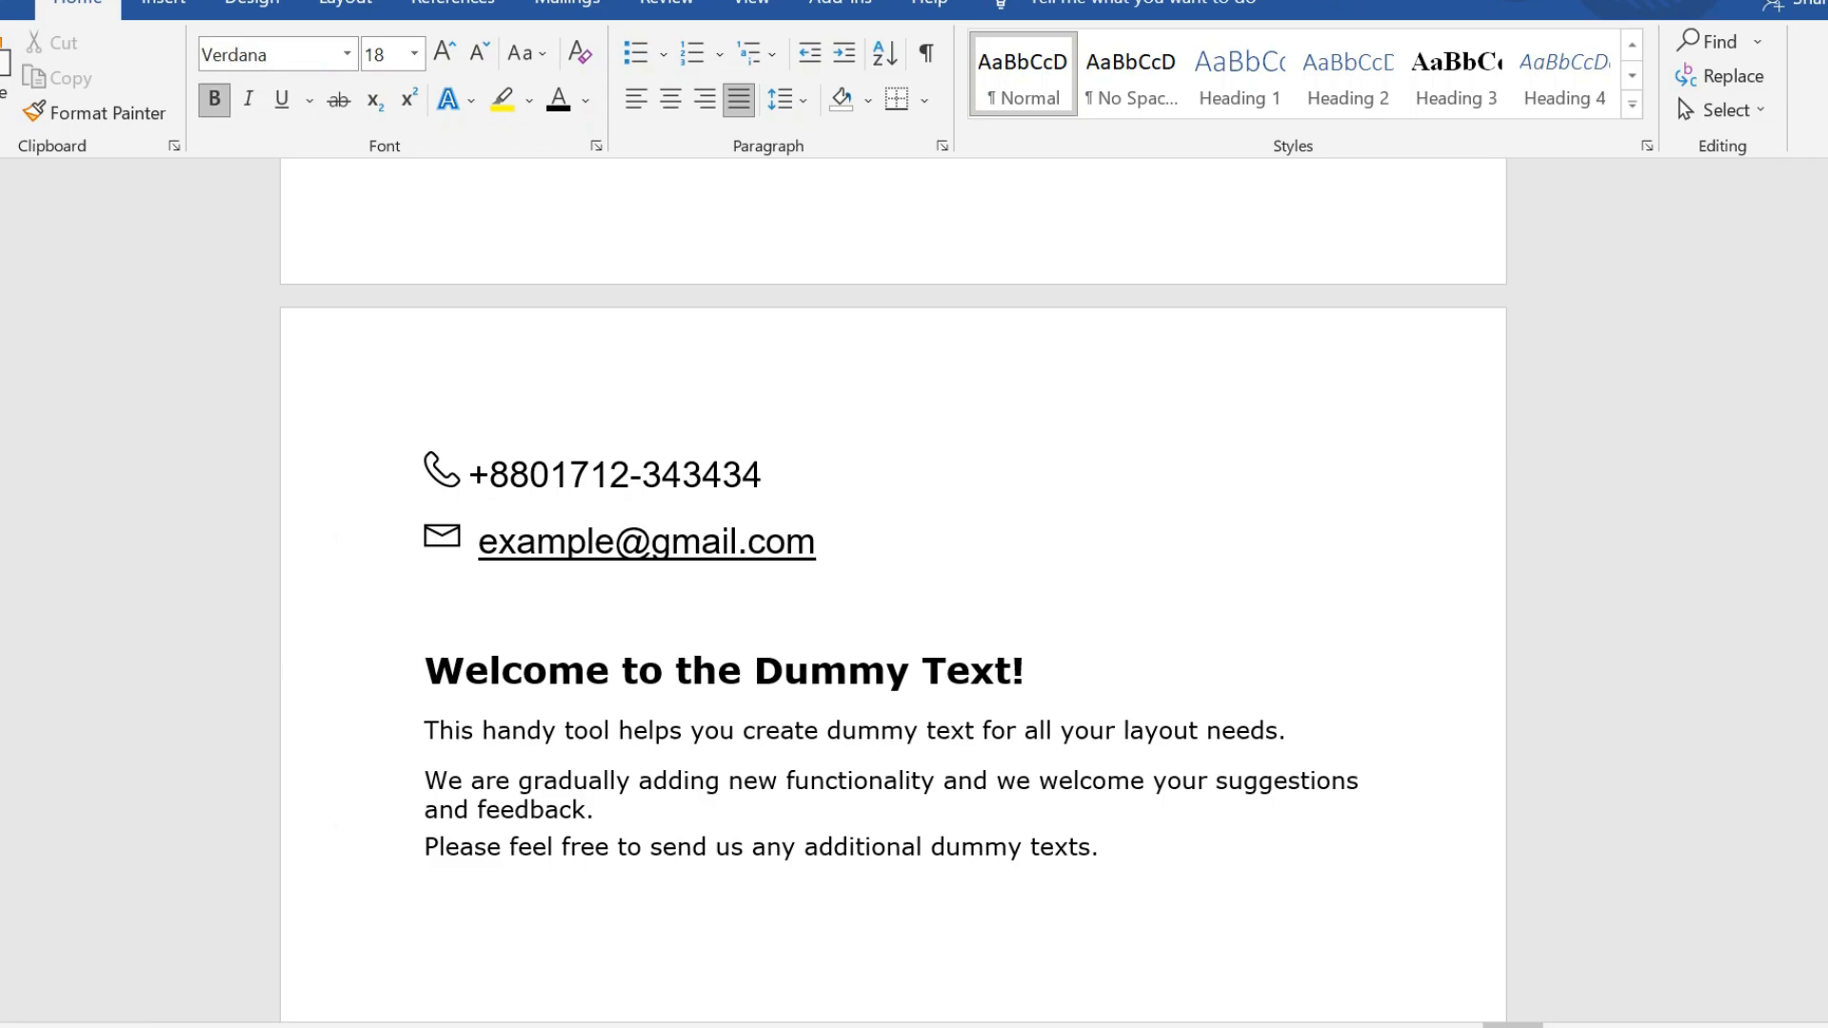
type("e728")
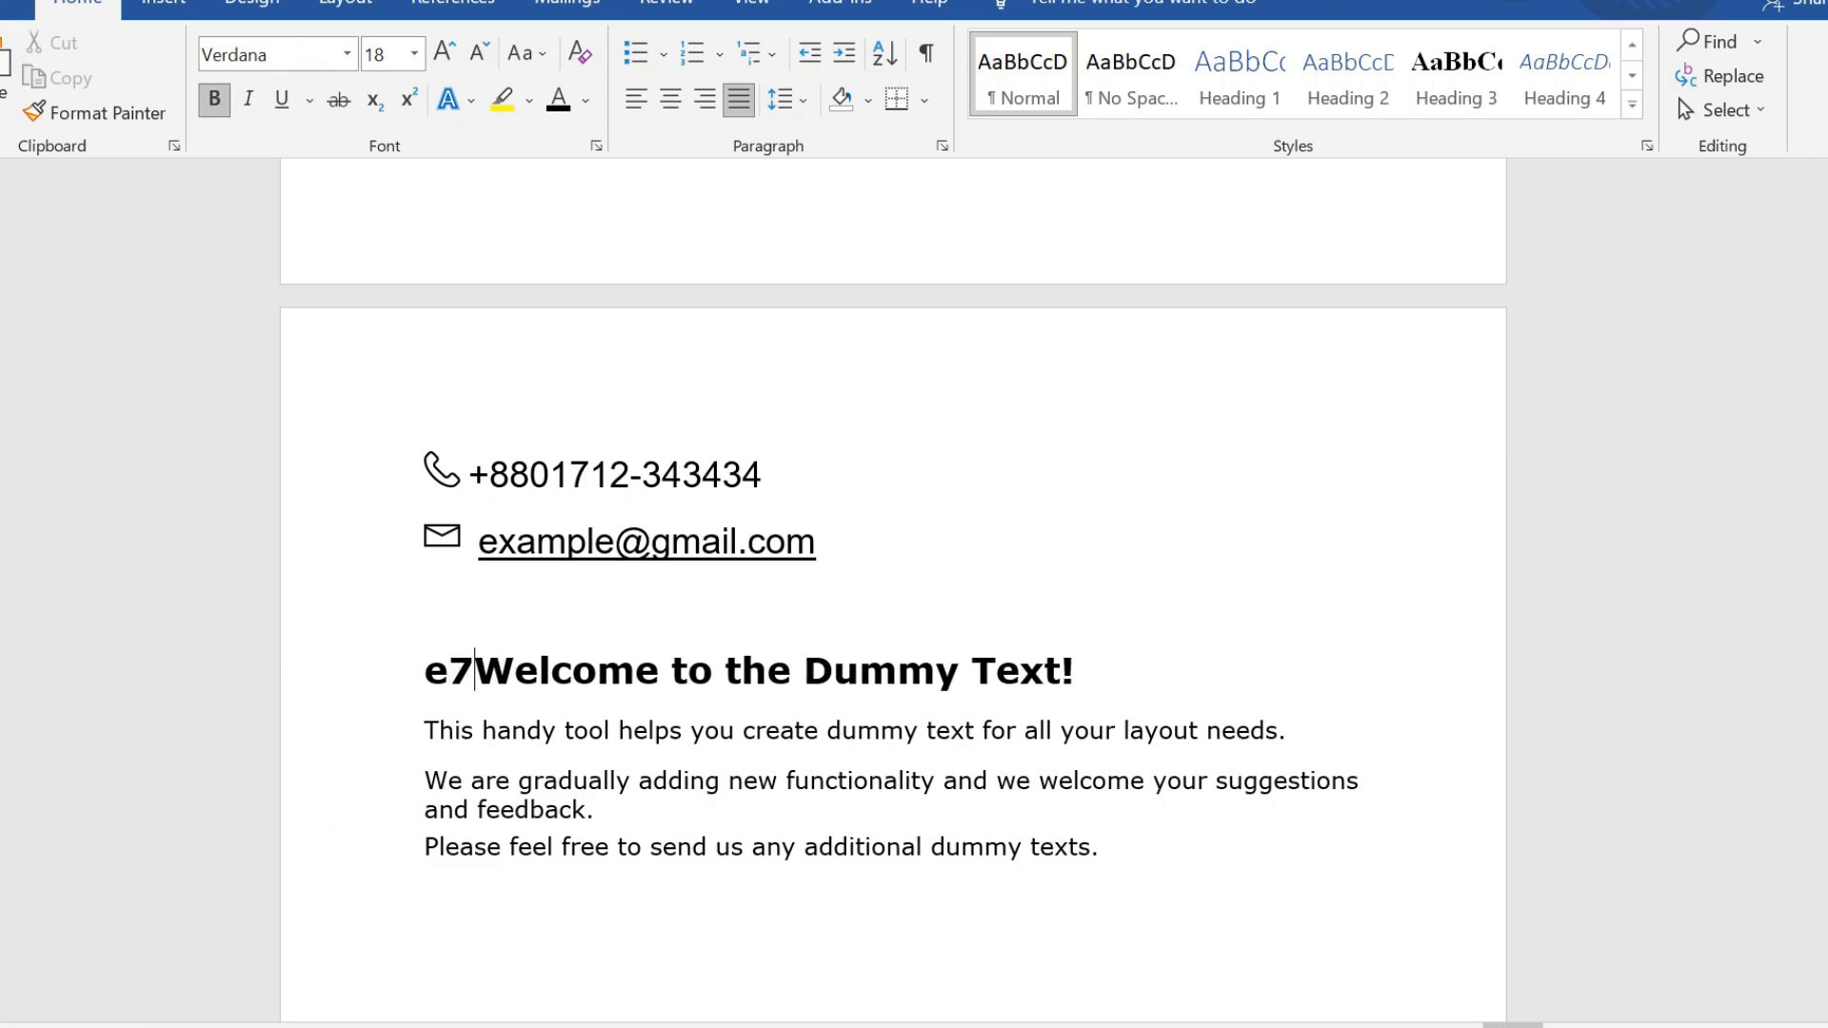
key("alt+x")
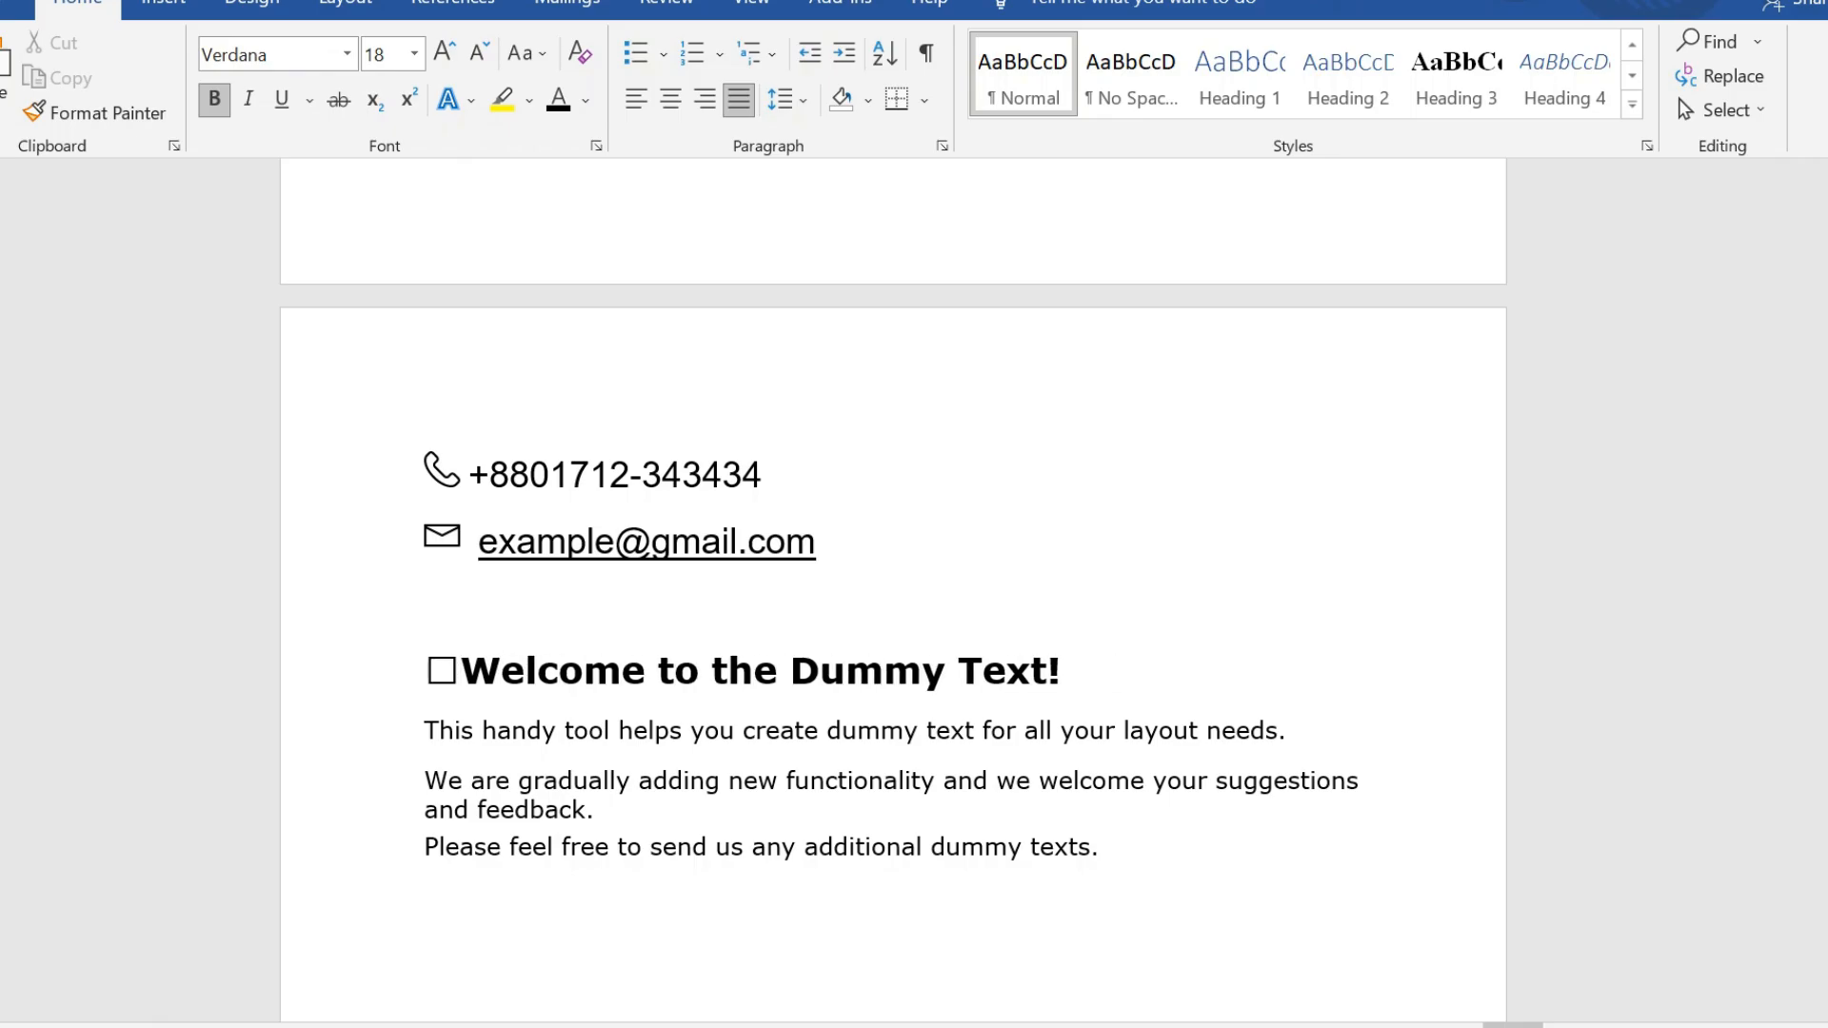
key("shift+Left")
left_click(347, 54)
left_click(314, 309)
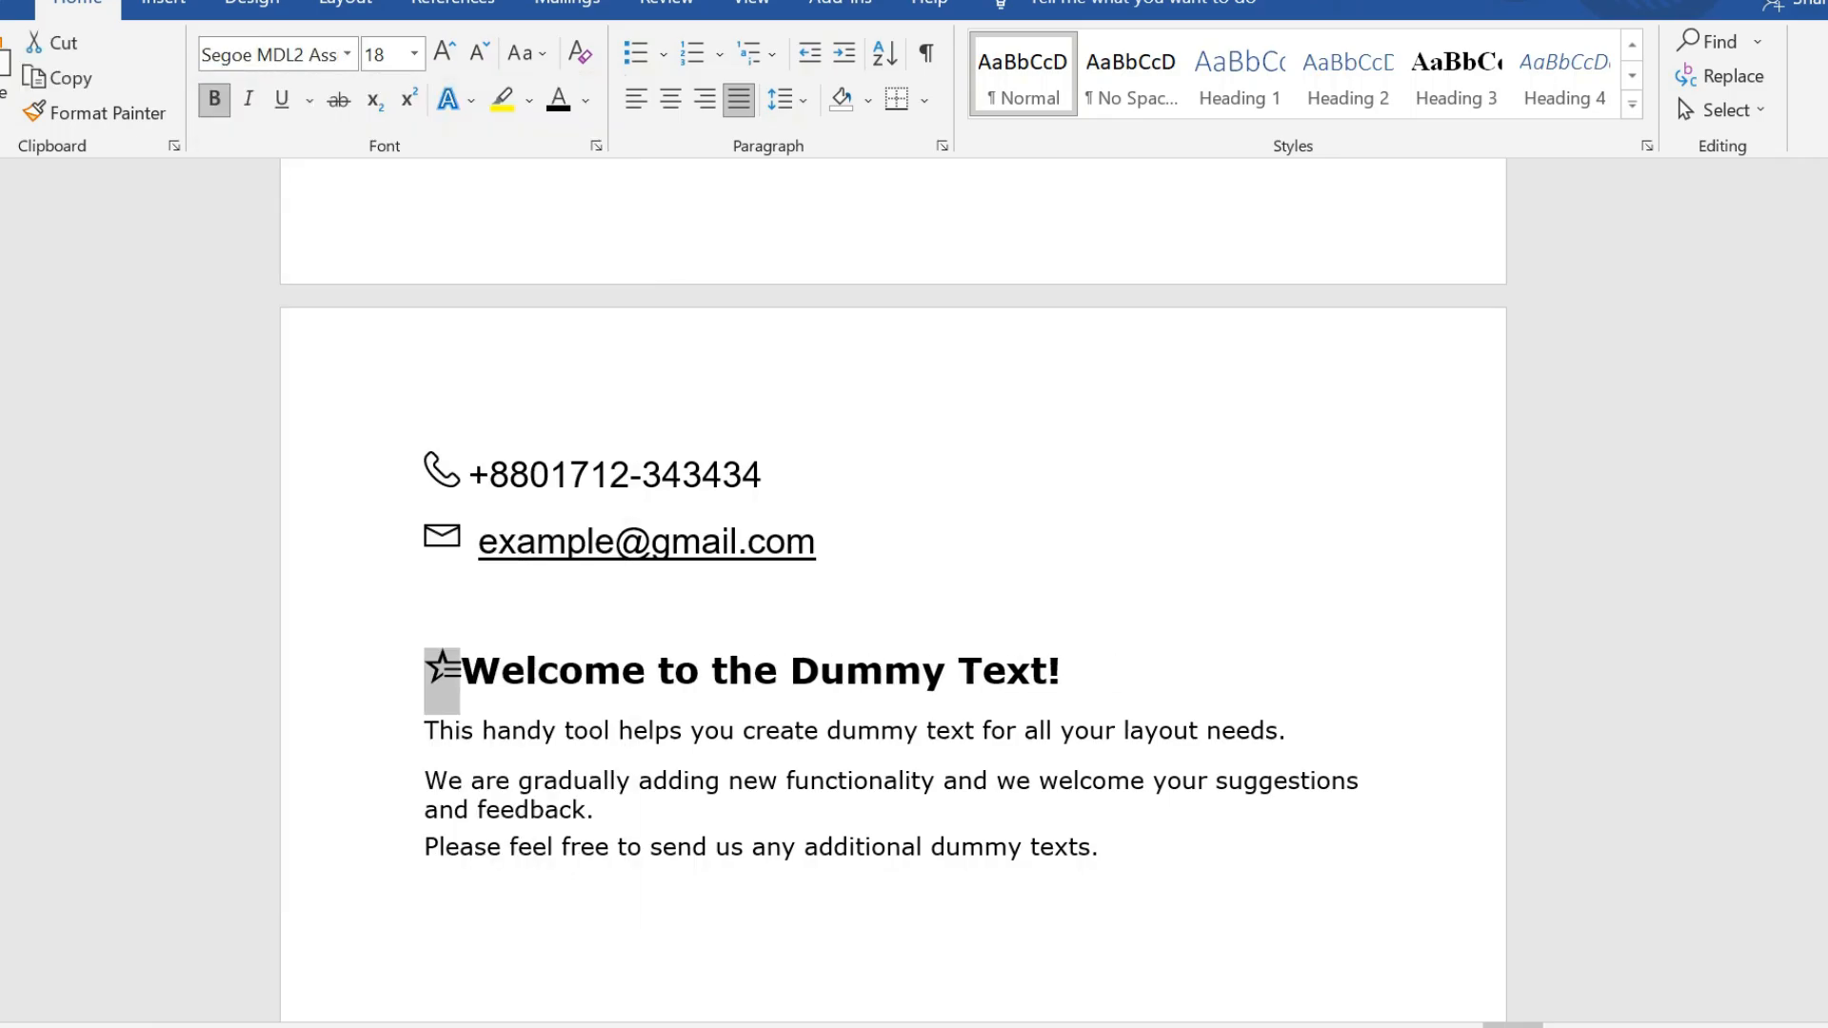
key("Right")
Change the font color of the whole copied block, including its icons, to dark green.
left_click_drag(1104, 848, 424, 474)
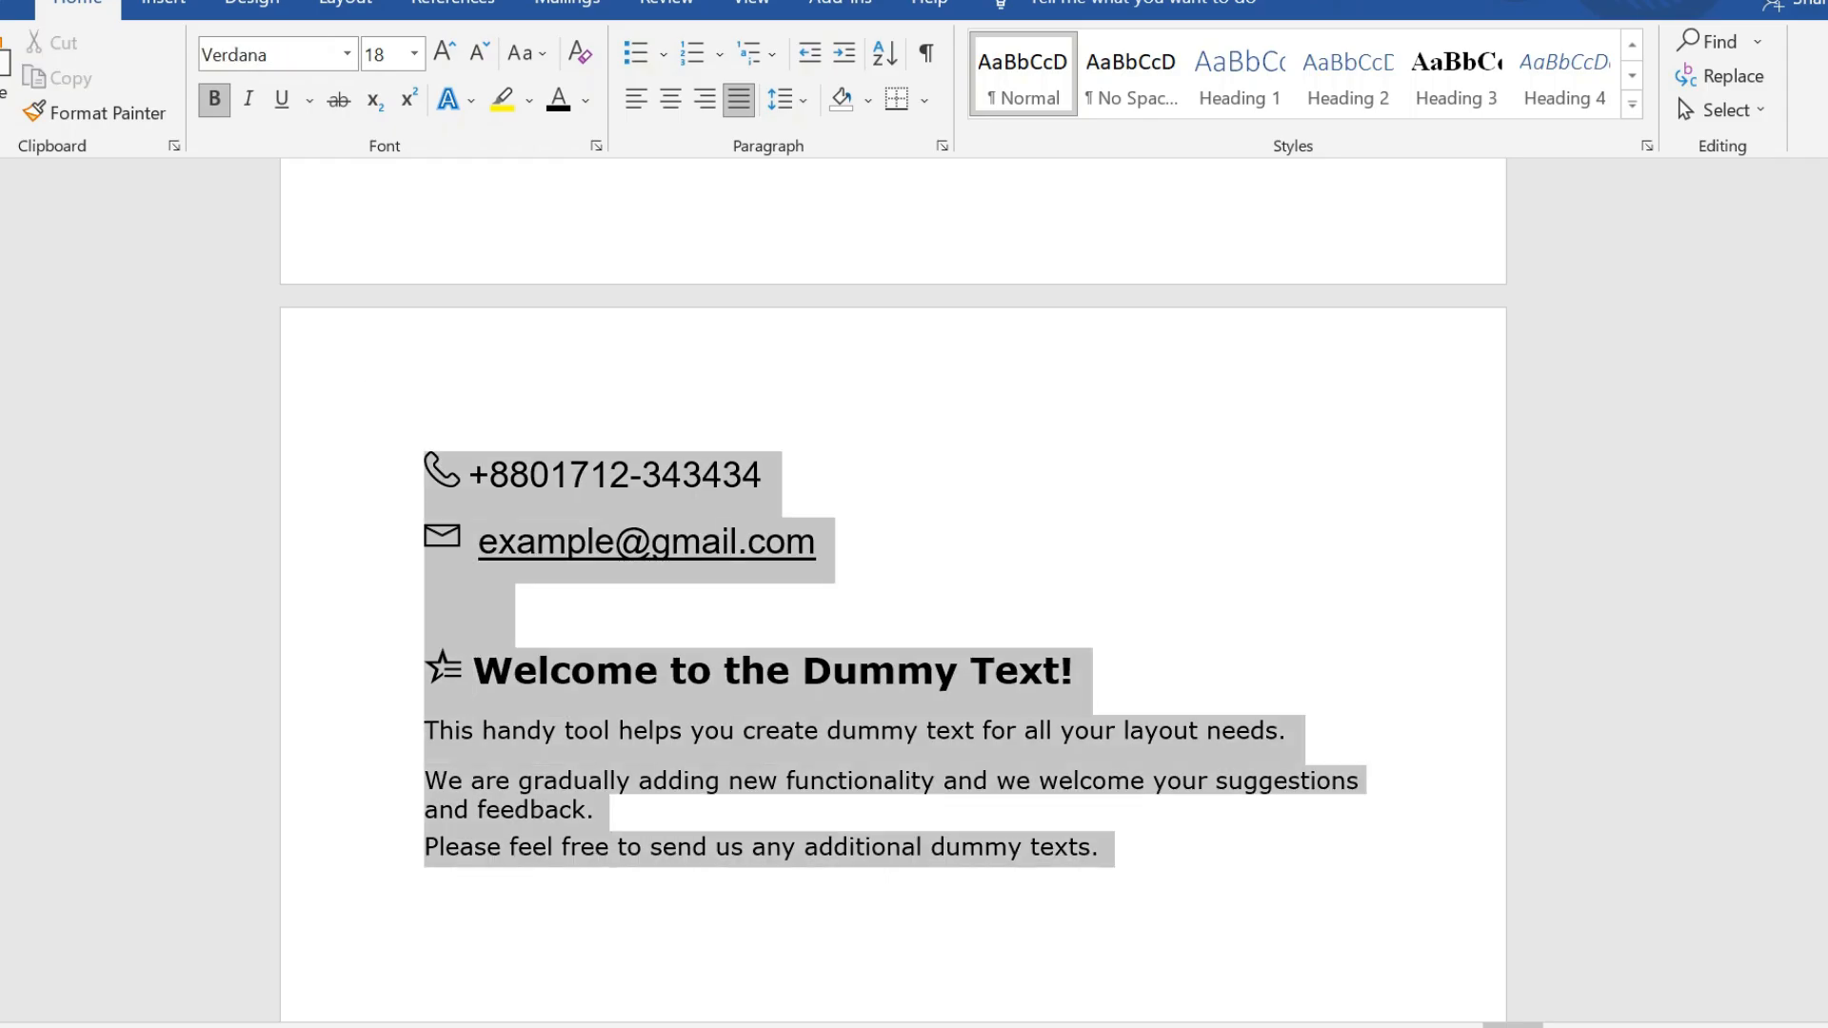
left_click(572, 414)
left_click(779, 605)
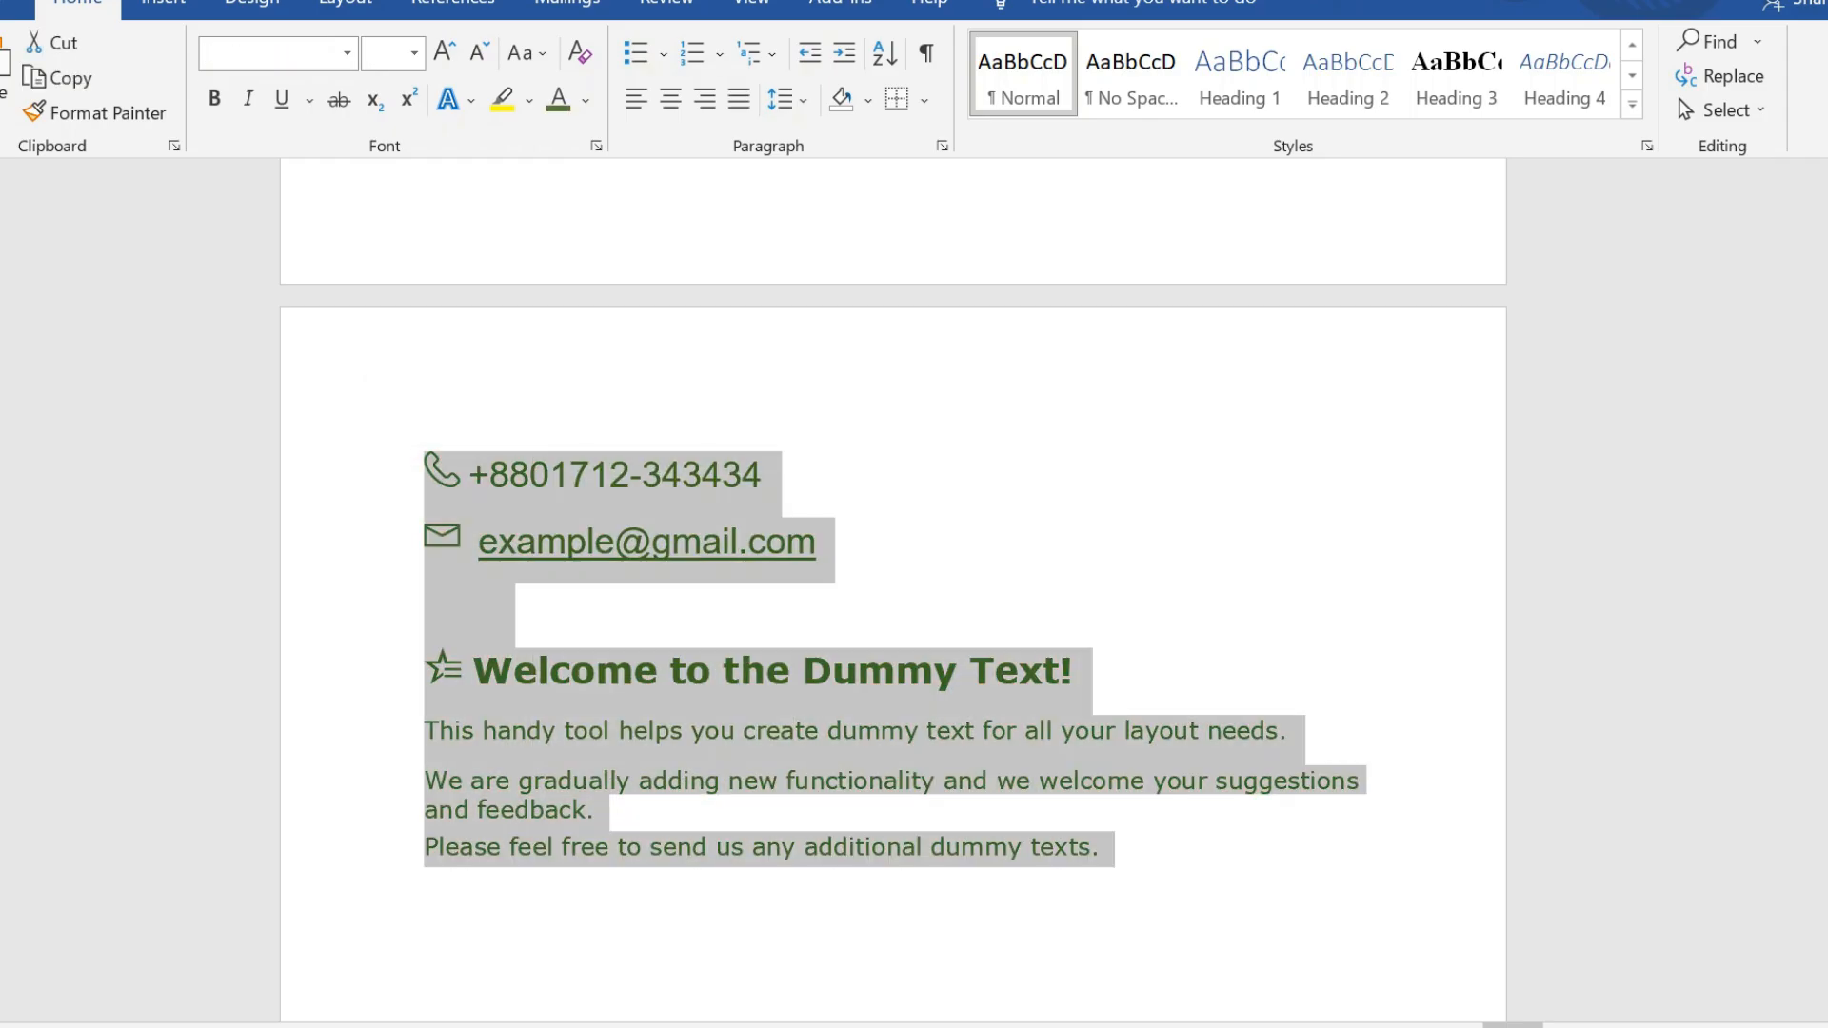
left_click(1100, 846)
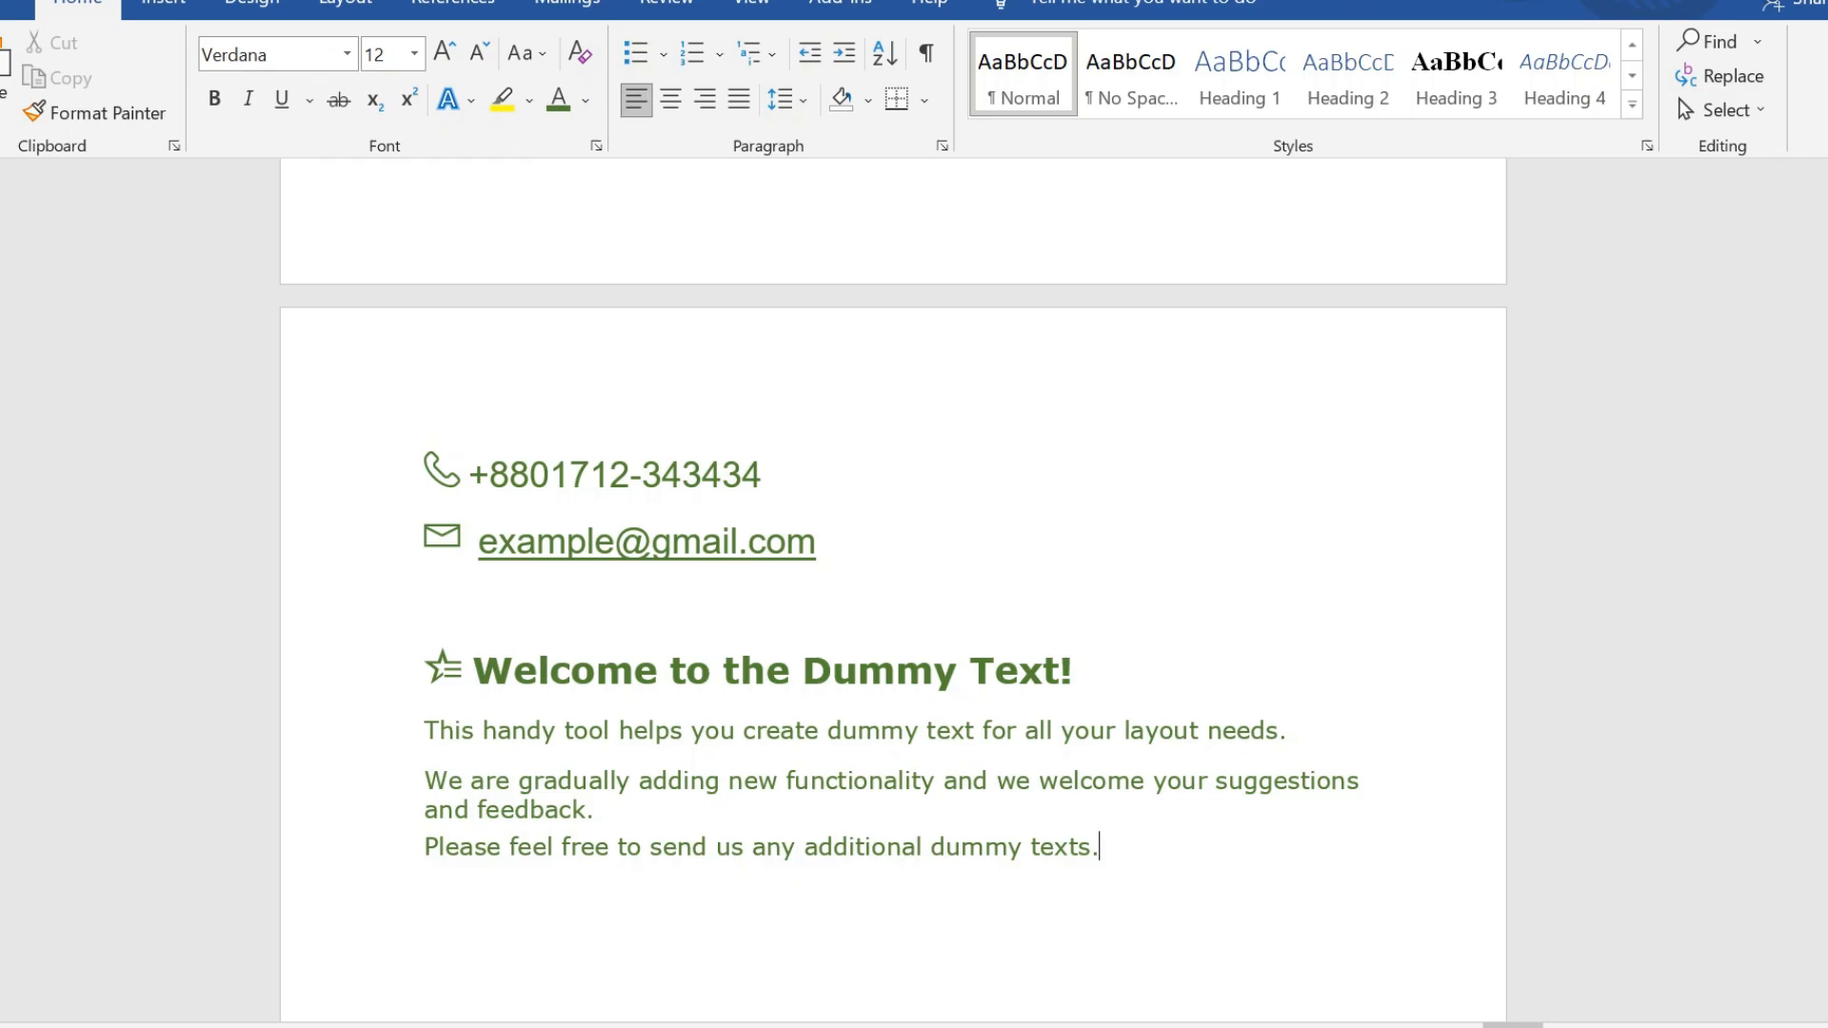
Remove the page break before the green copy so it follows the original text on the same page, separated by a blank line.
scroll(893, 590, "up", 3)
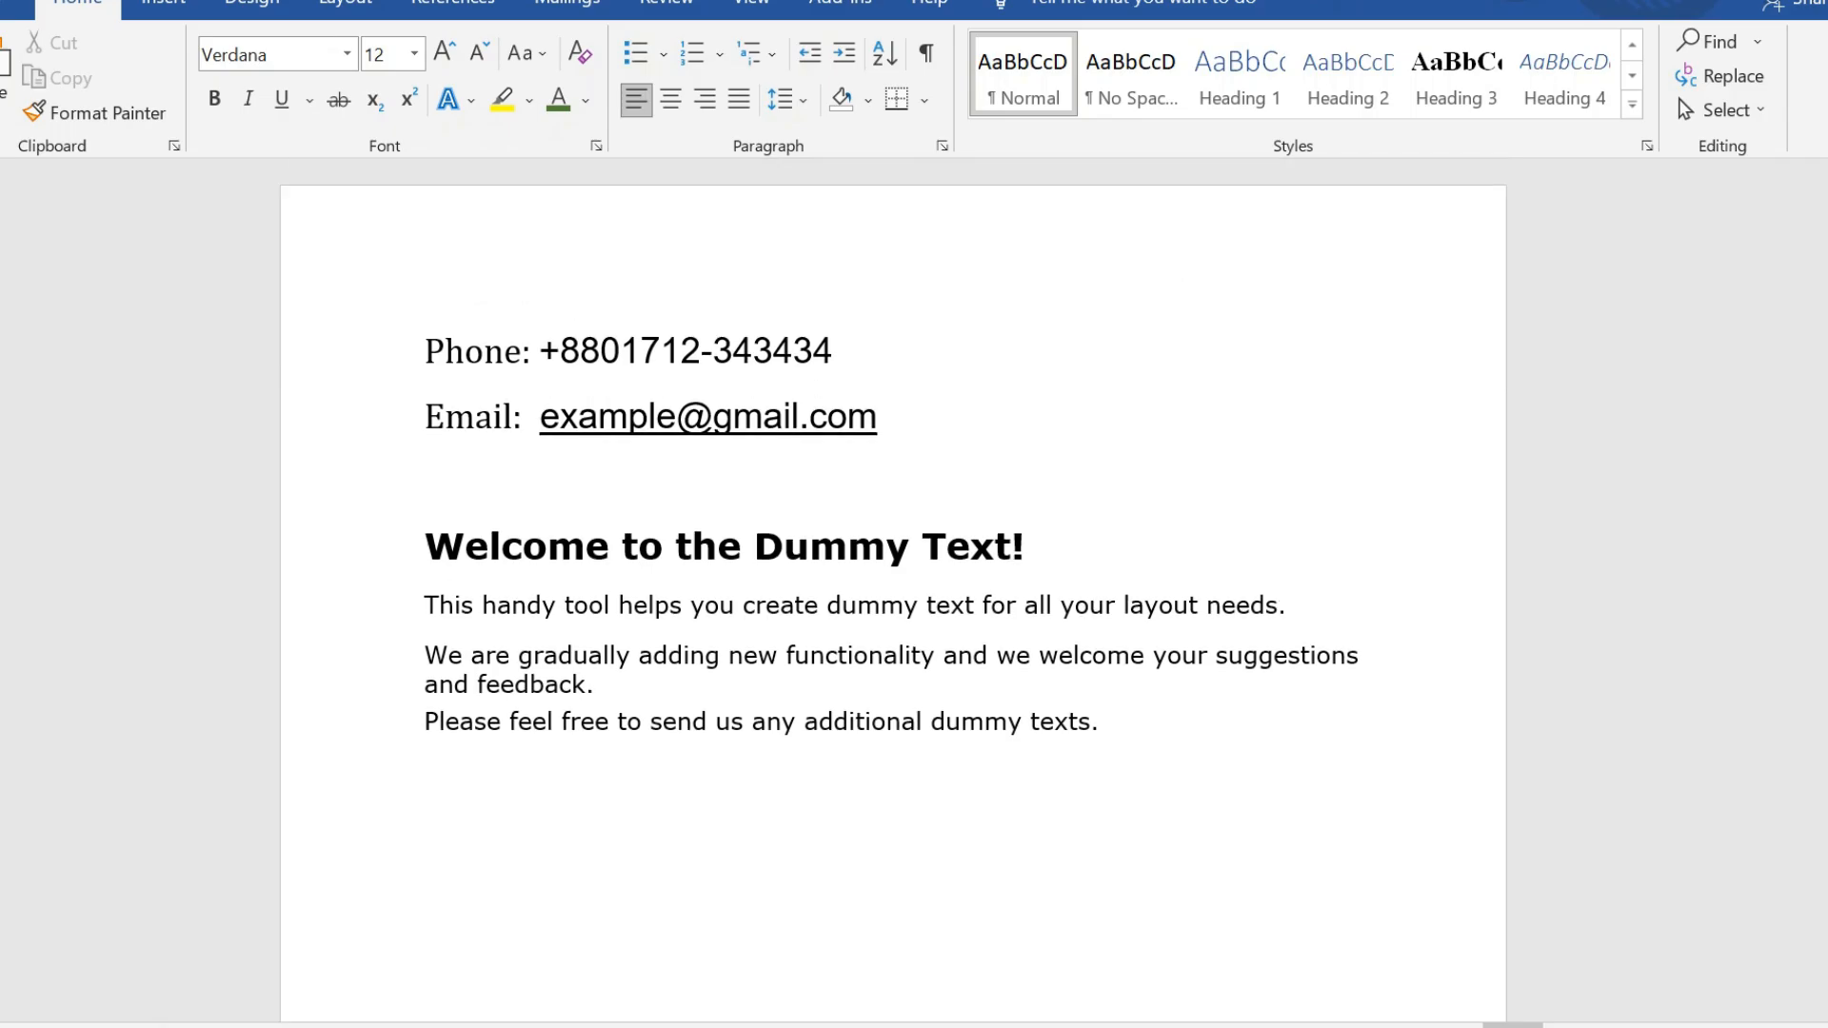
left_click(1617, 1027)
left_click(1617, 1026)
left_click(1616, 1026)
left_click(1617, 1026)
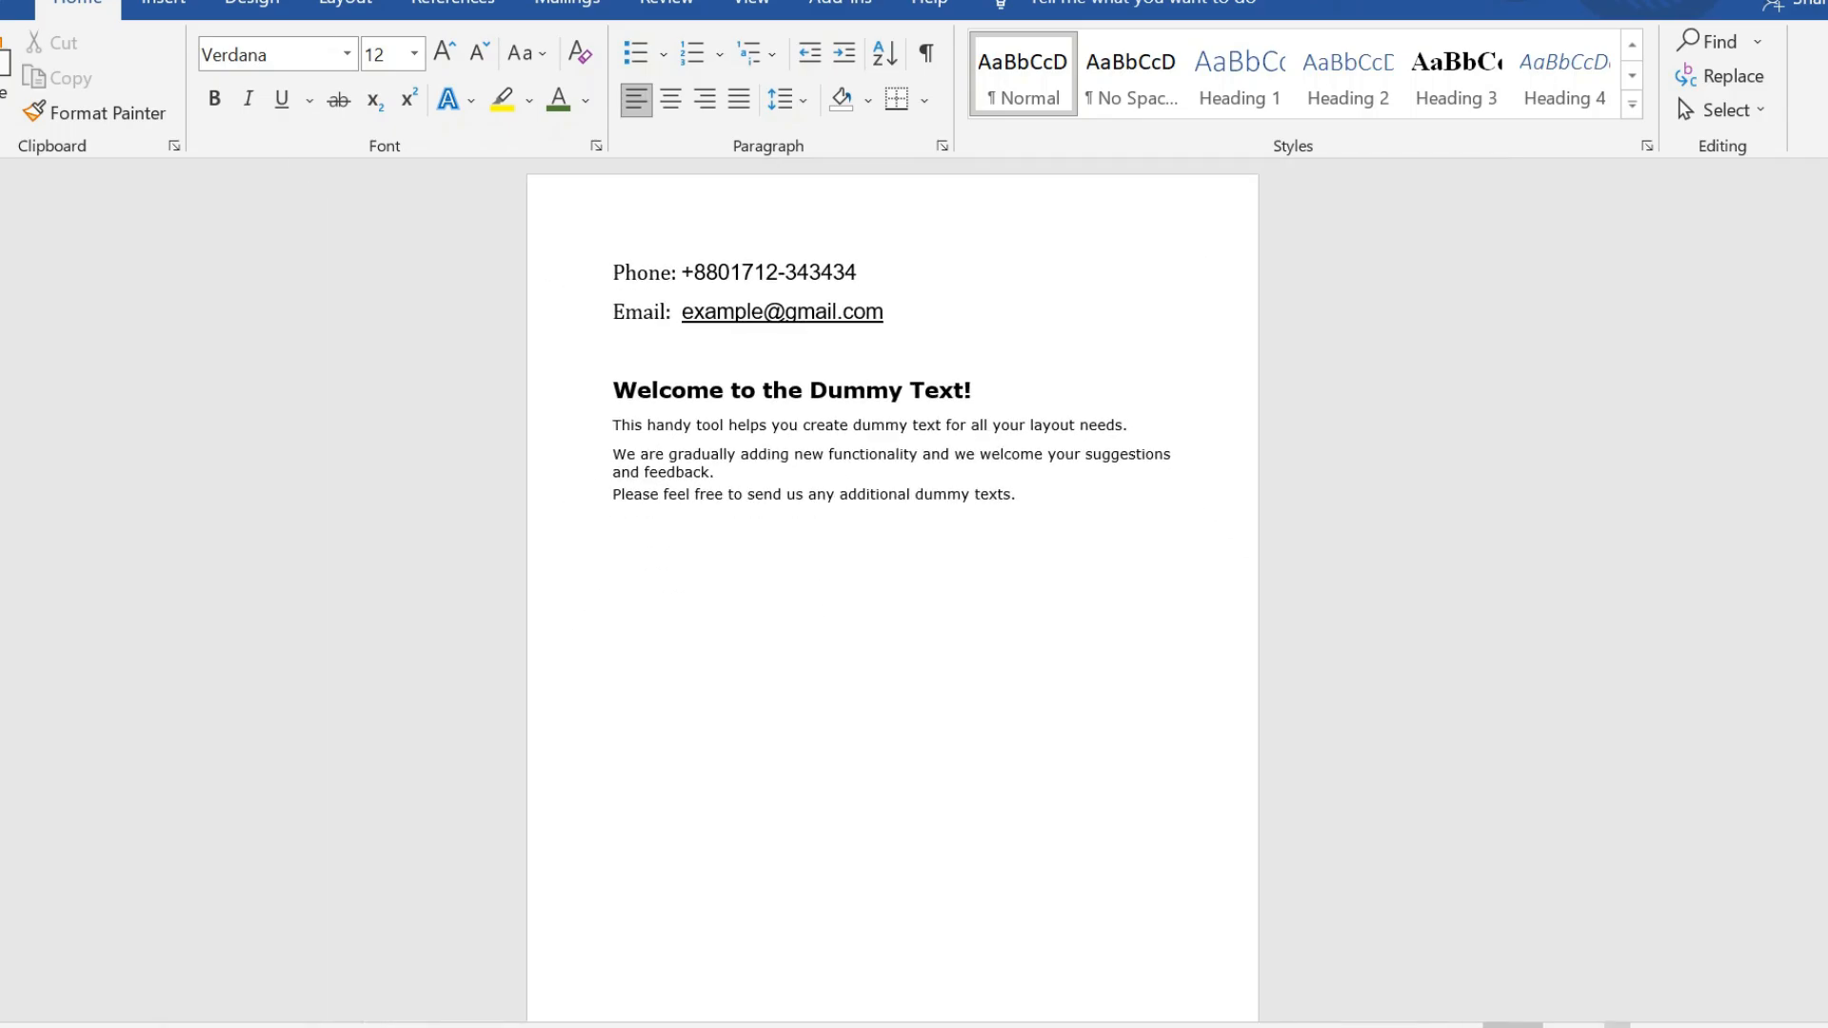
scroll(893, 590, "down", 8)
left_click(677, 897)
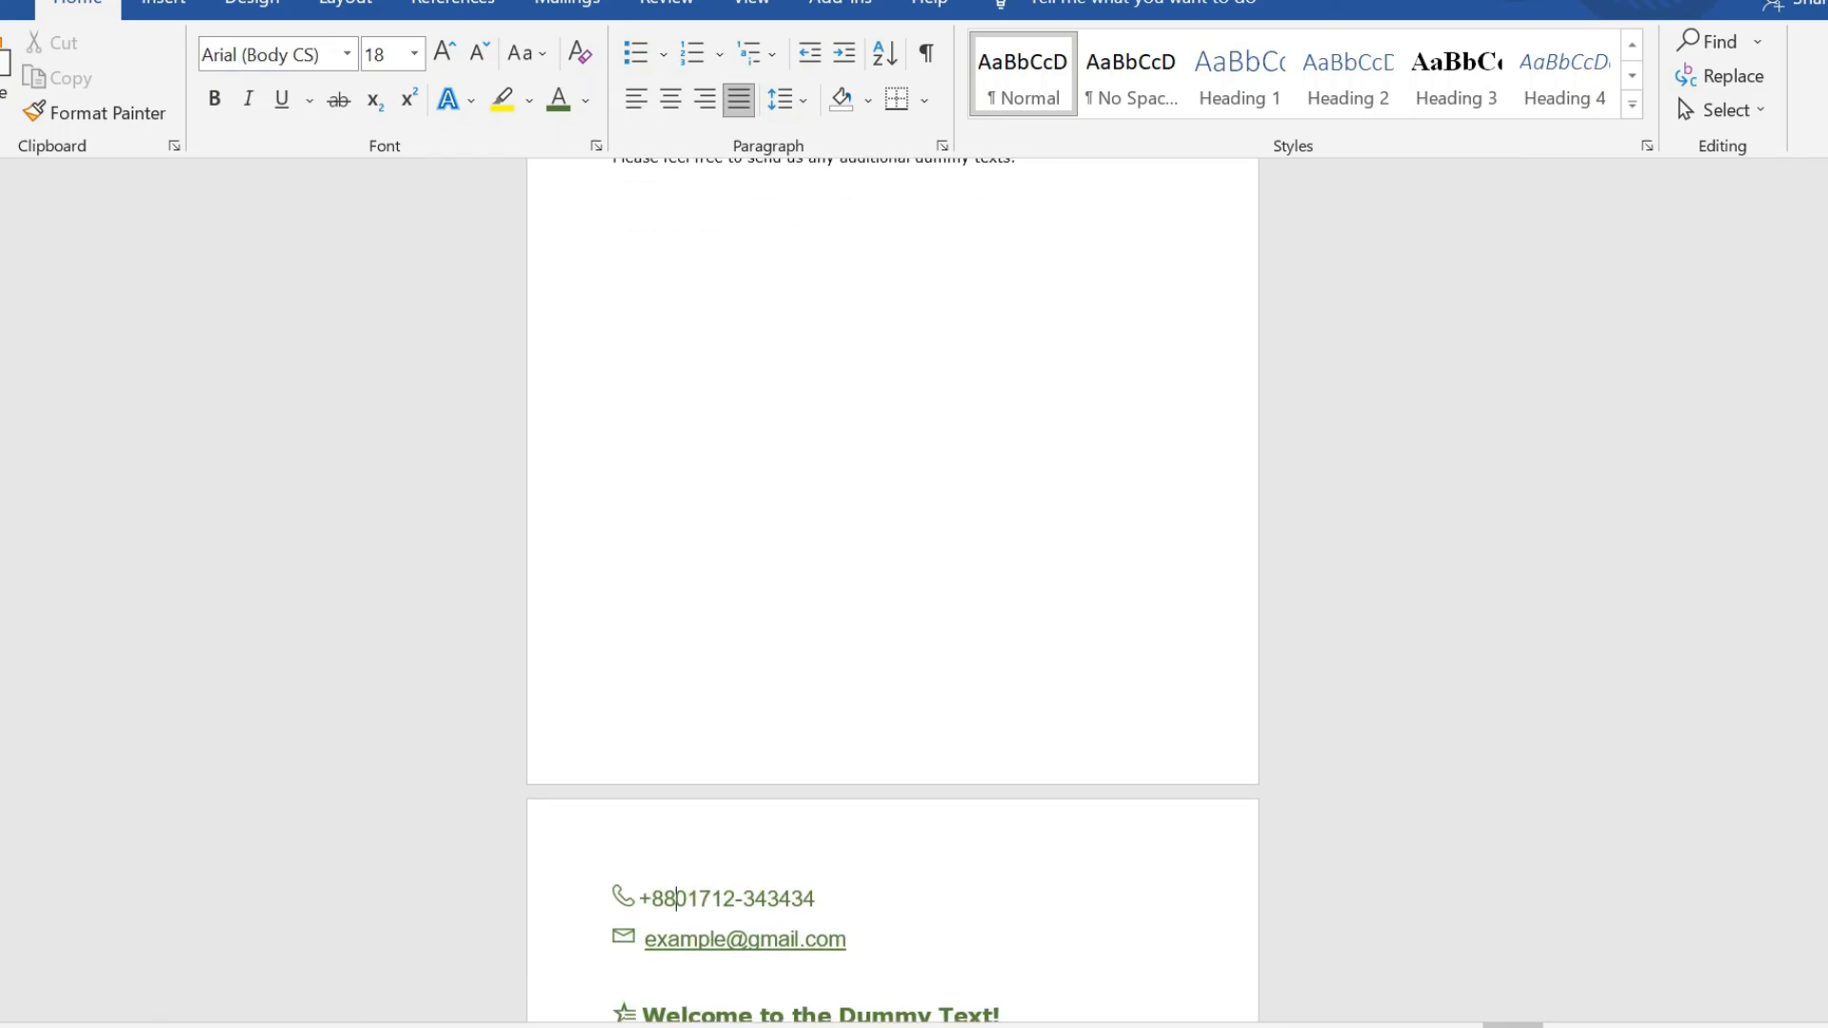
left_click(613, 897)
key("BackSpace")
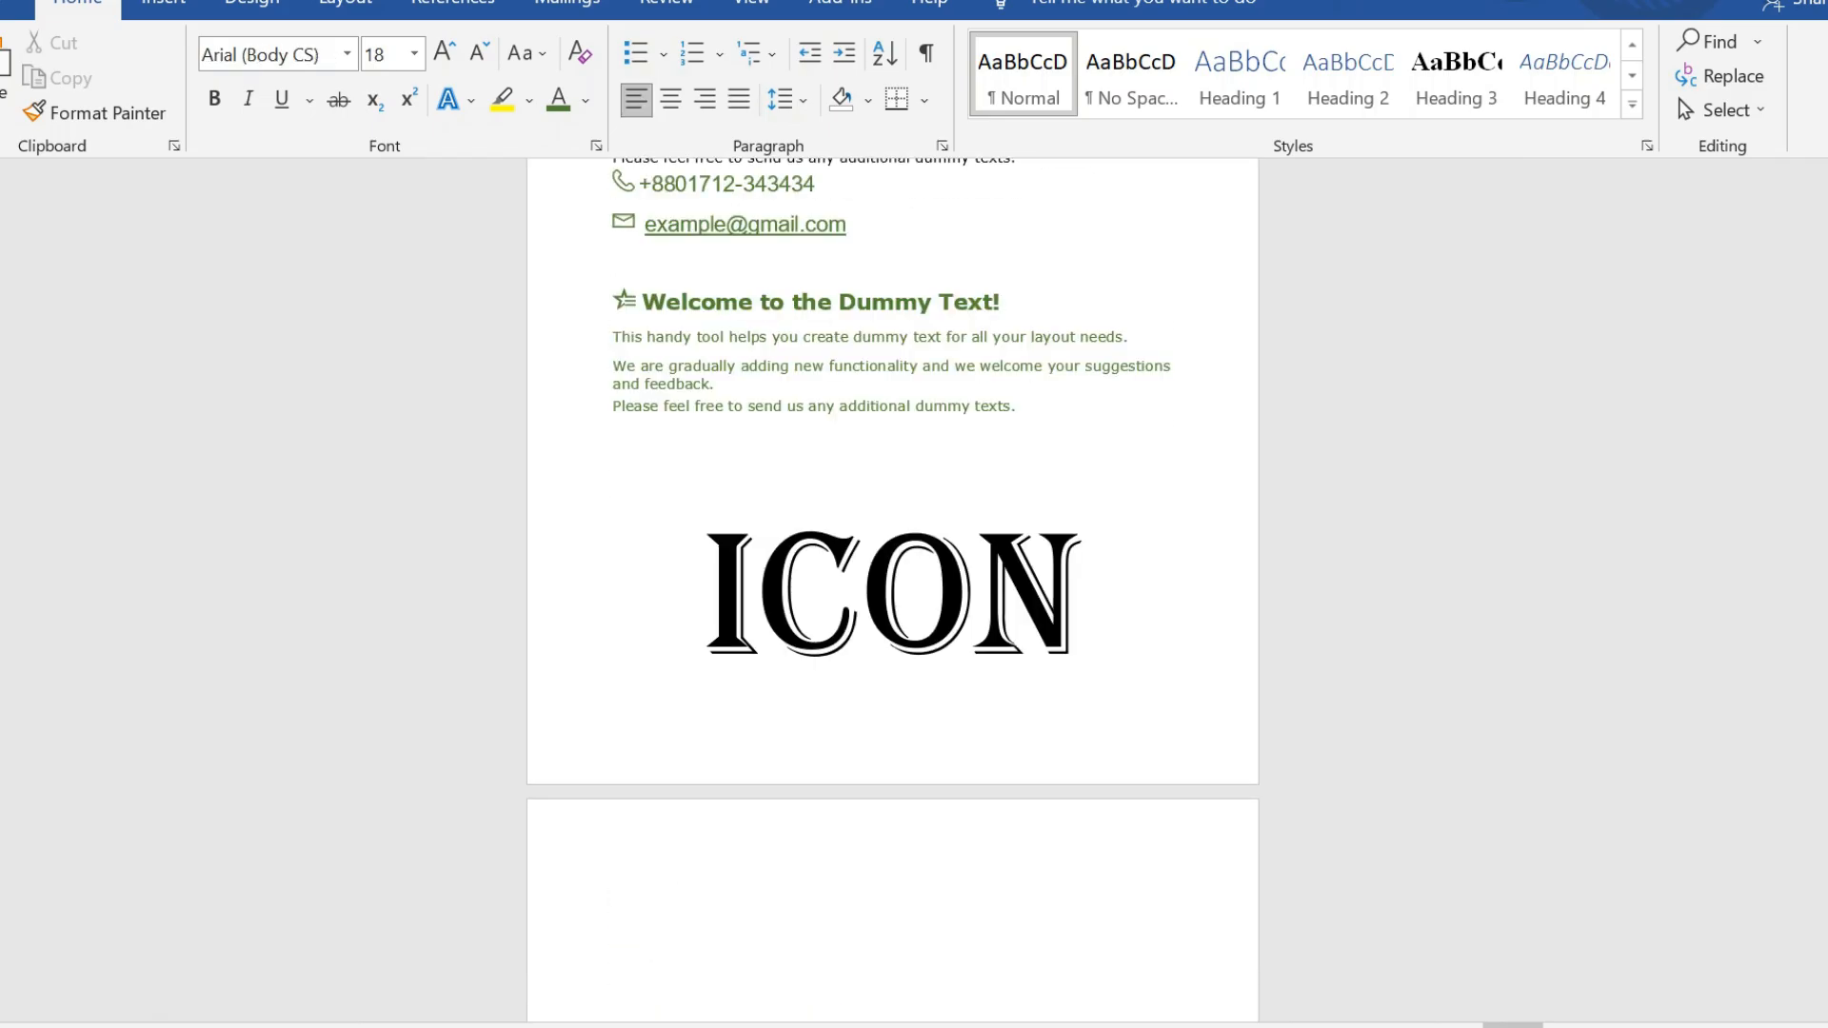
scroll(893, 572, "up", 5)
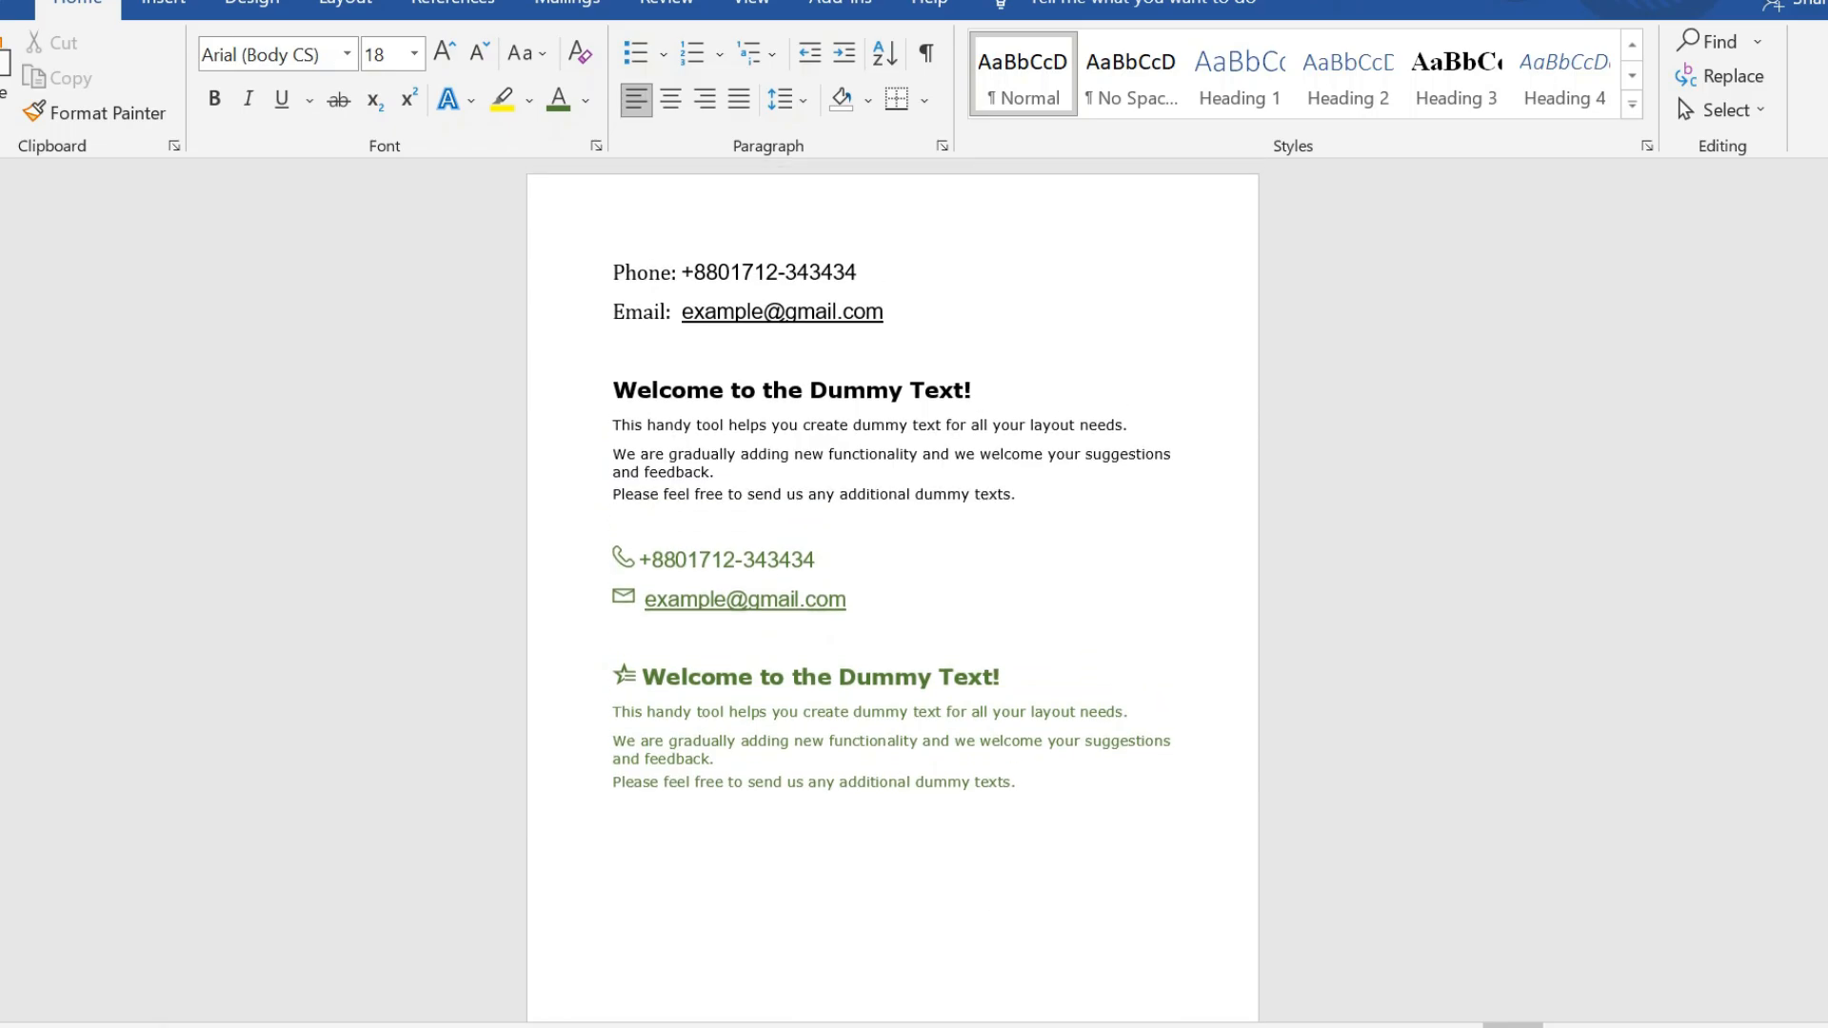
scroll(893, 590, "up", 4)
scroll(893, 590, "up", 2)
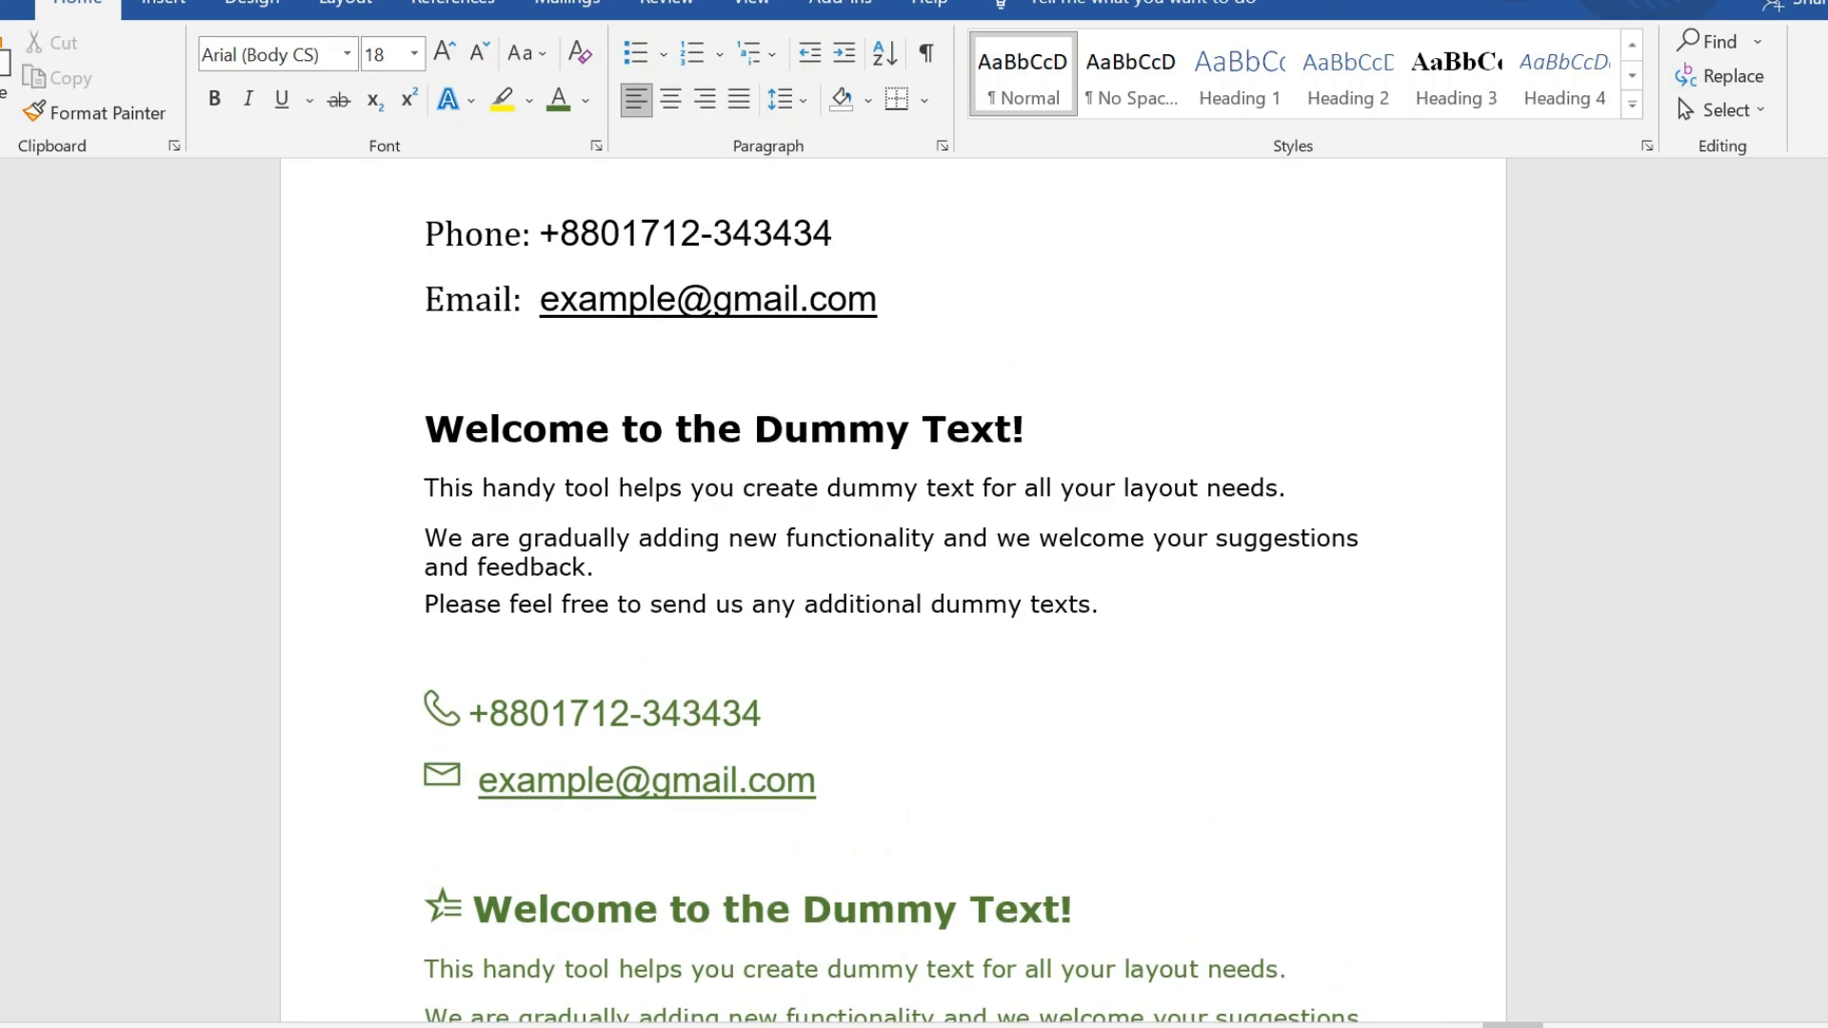
Compare the green copy and its phone, envelope and star icons with the original black text above it.
scroll(893, 590, "down", 1)
scroll(893, 590, "down", 1)
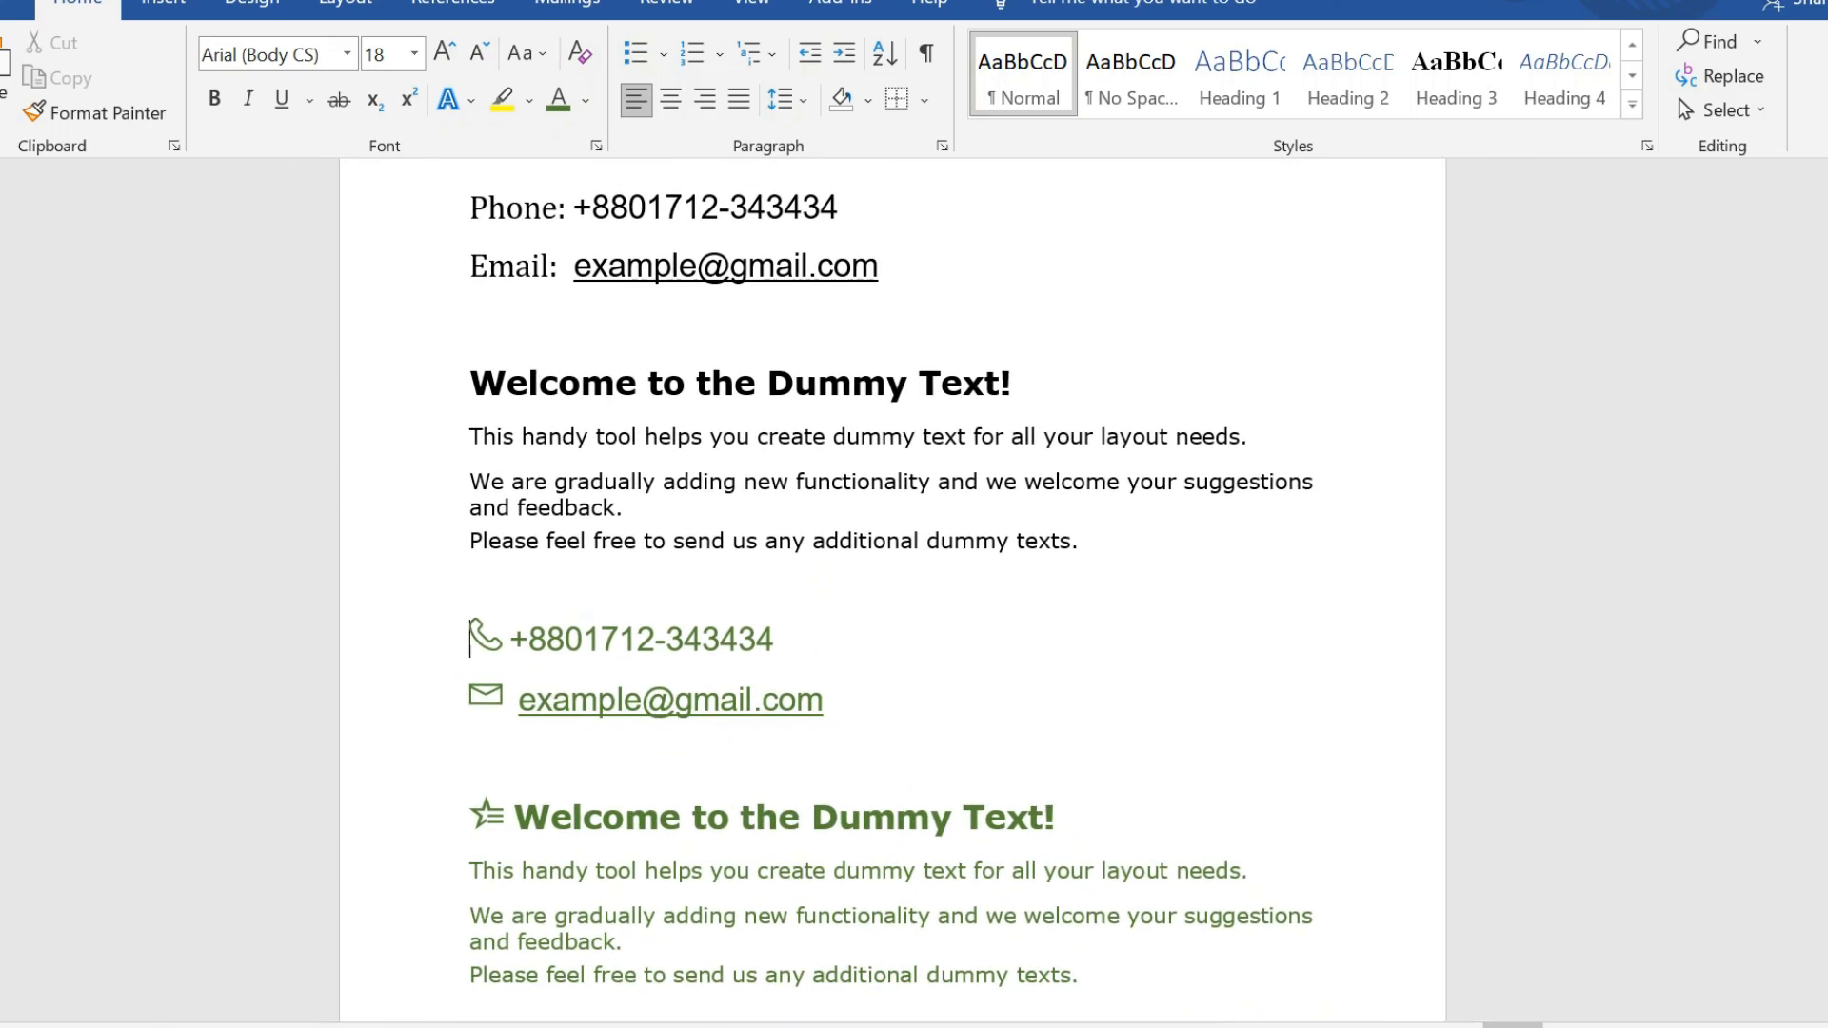
scroll(893, 591, "down", 1)
scroll(891, 580, "up", 1)
left_click_drag(470, 640, 1088, 979)
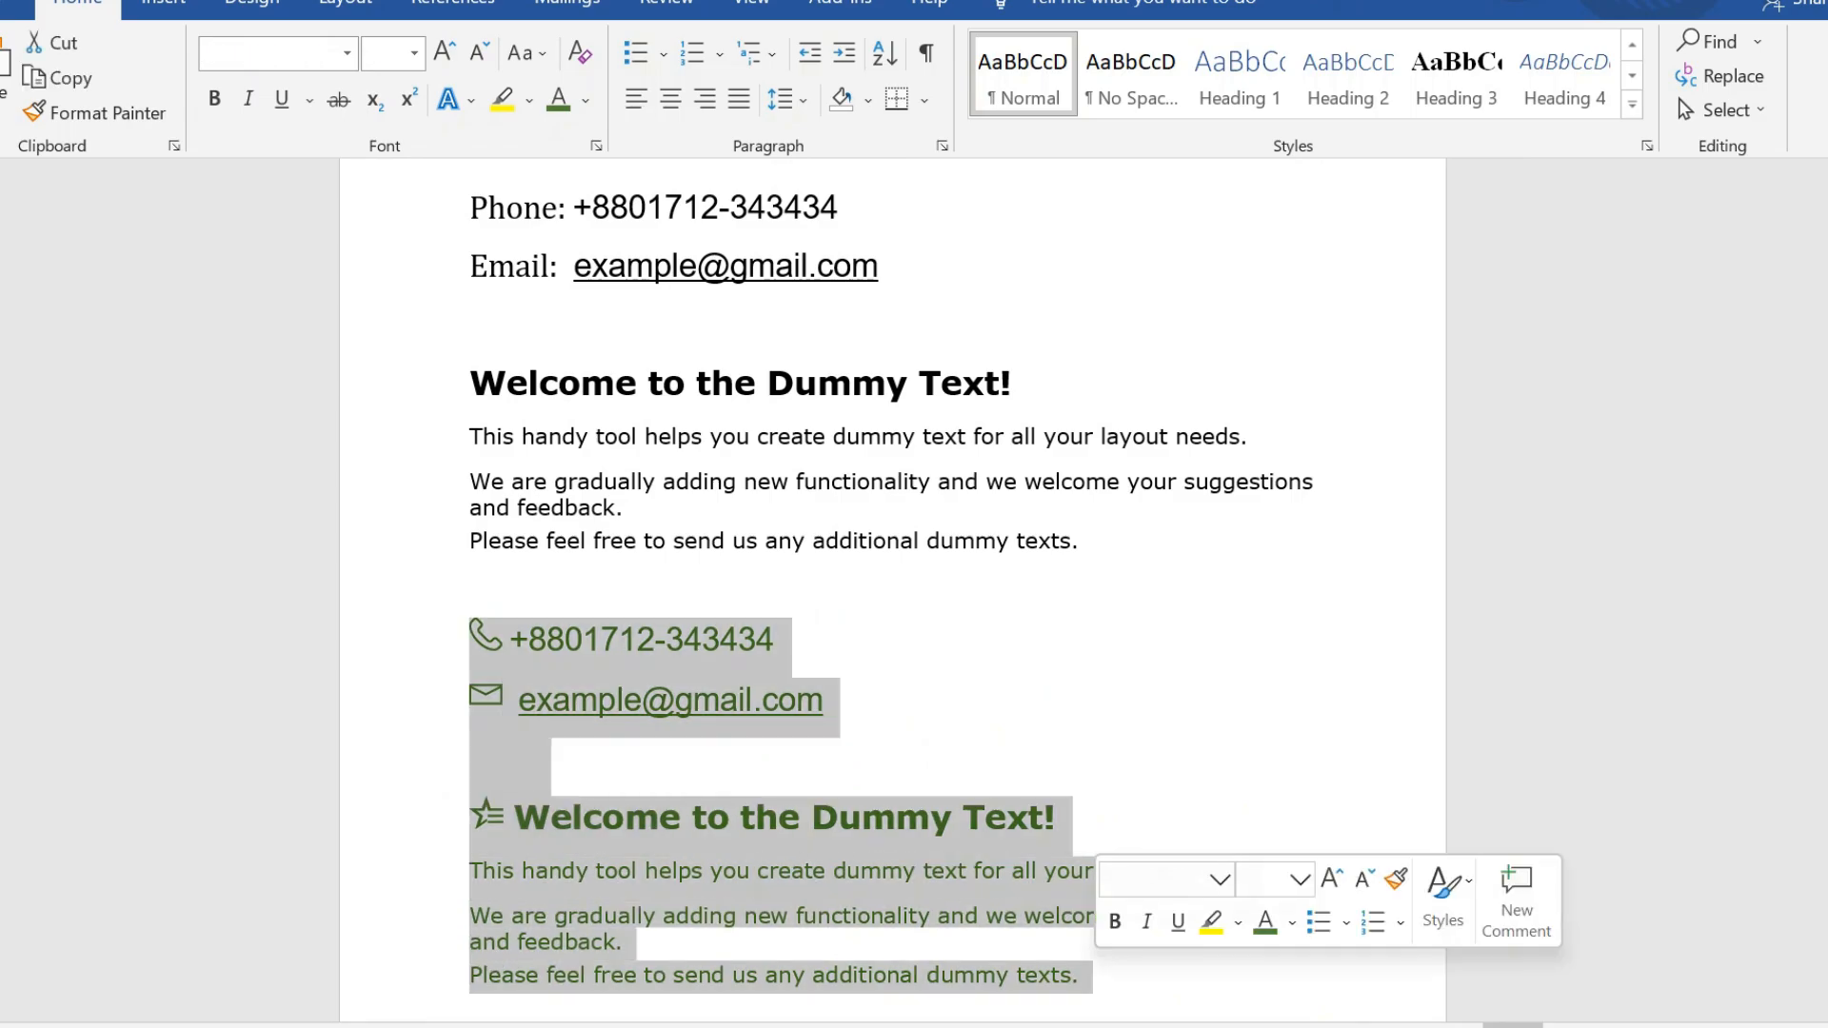
left_click(1143, 979)
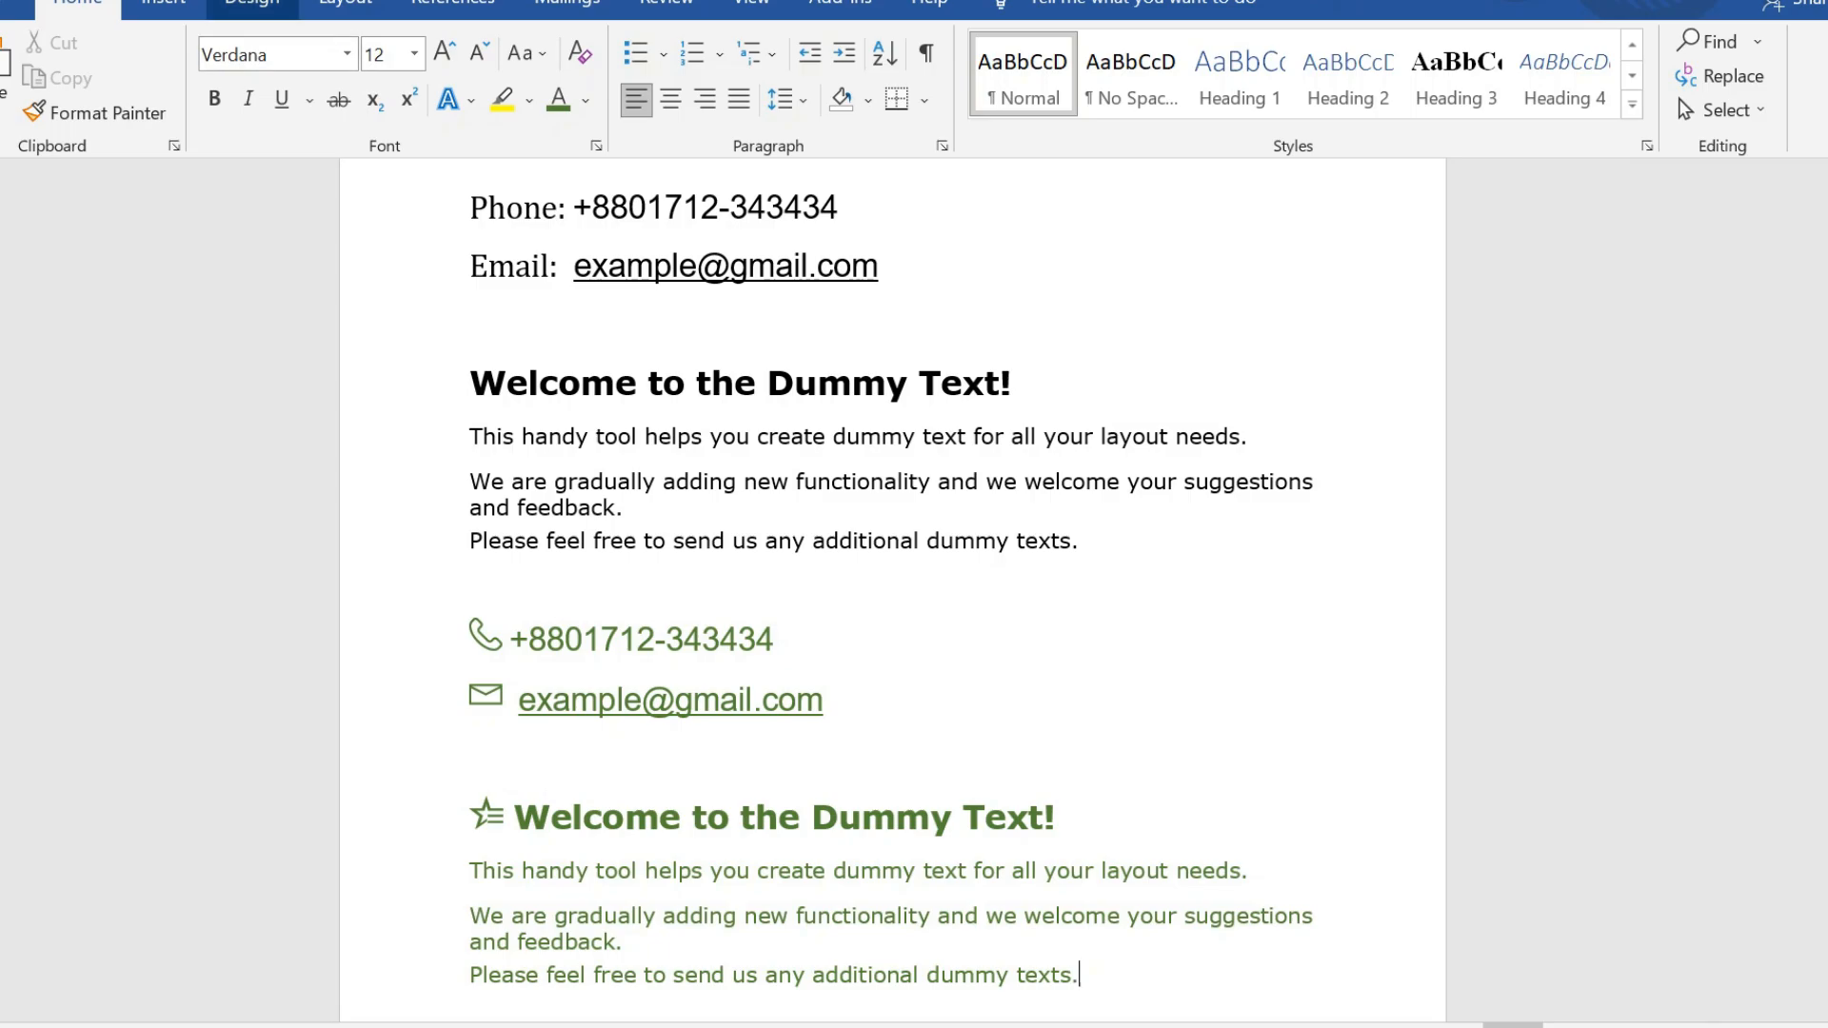
left_click(164, 6)
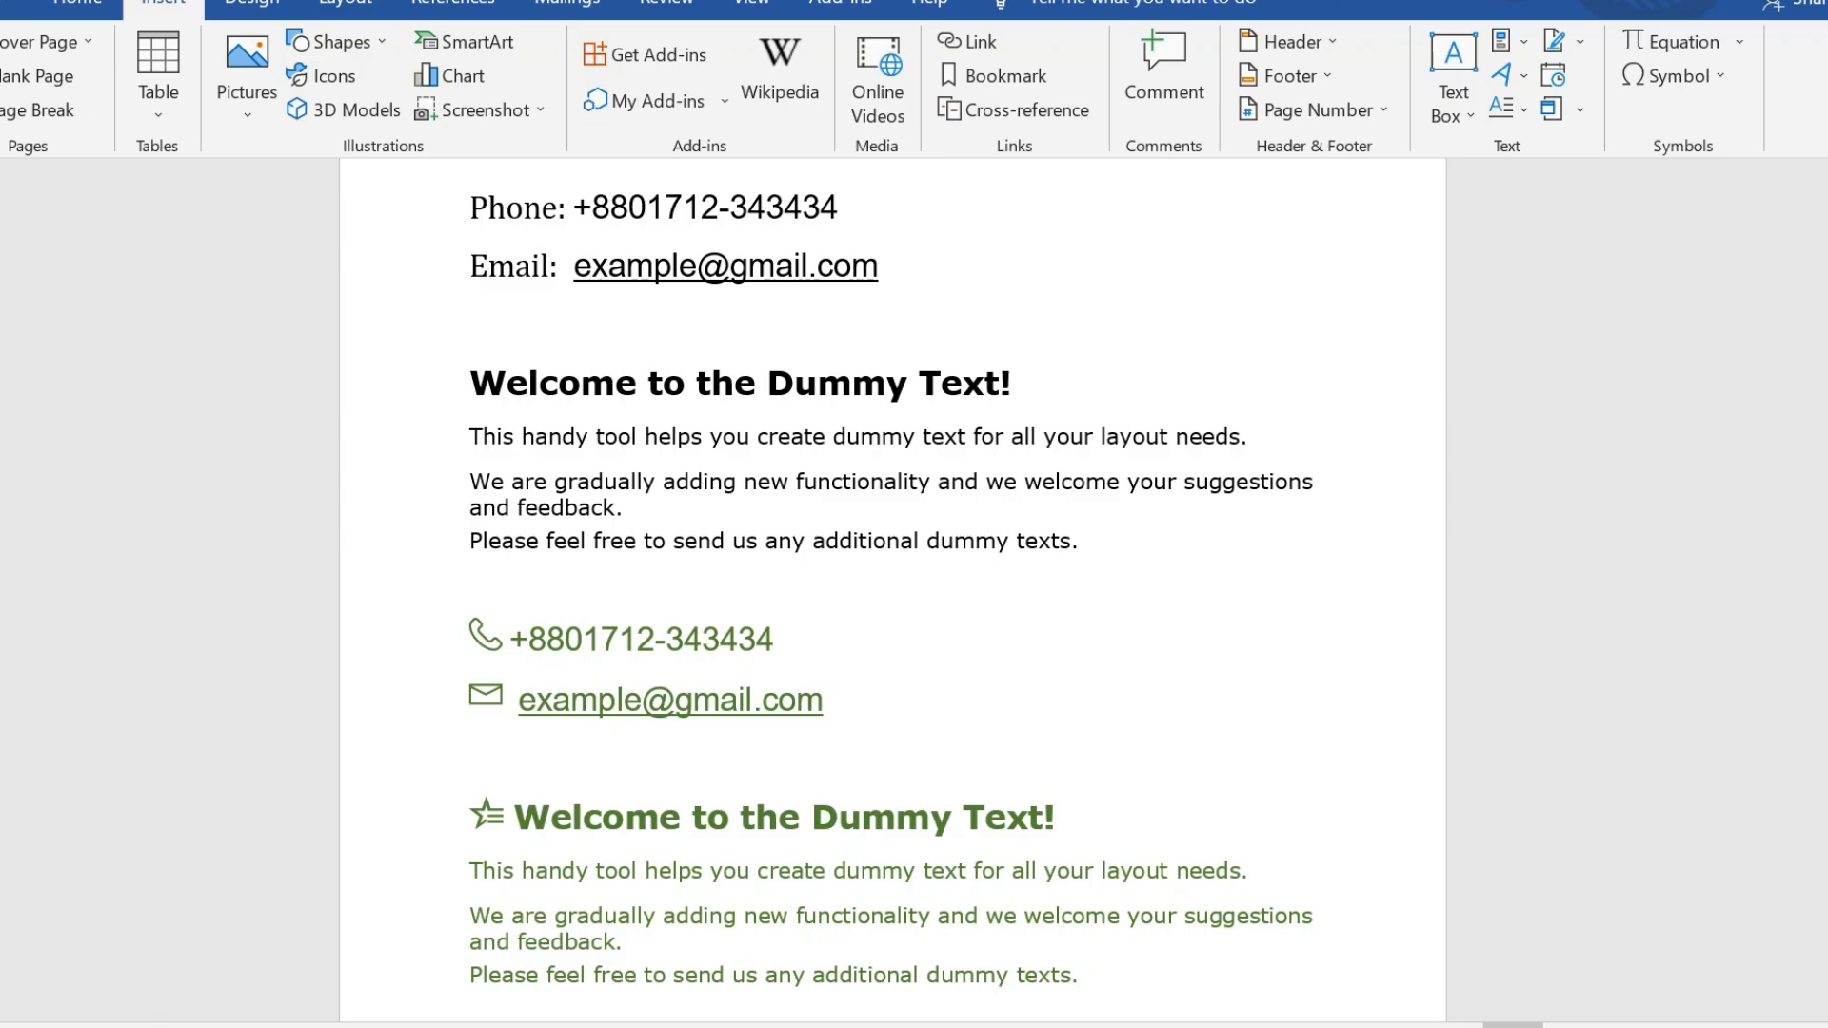
Enlarge the green phone number line, including its phone icon, to 26 pt.
left_click_drag(776, 643, 474, 603)
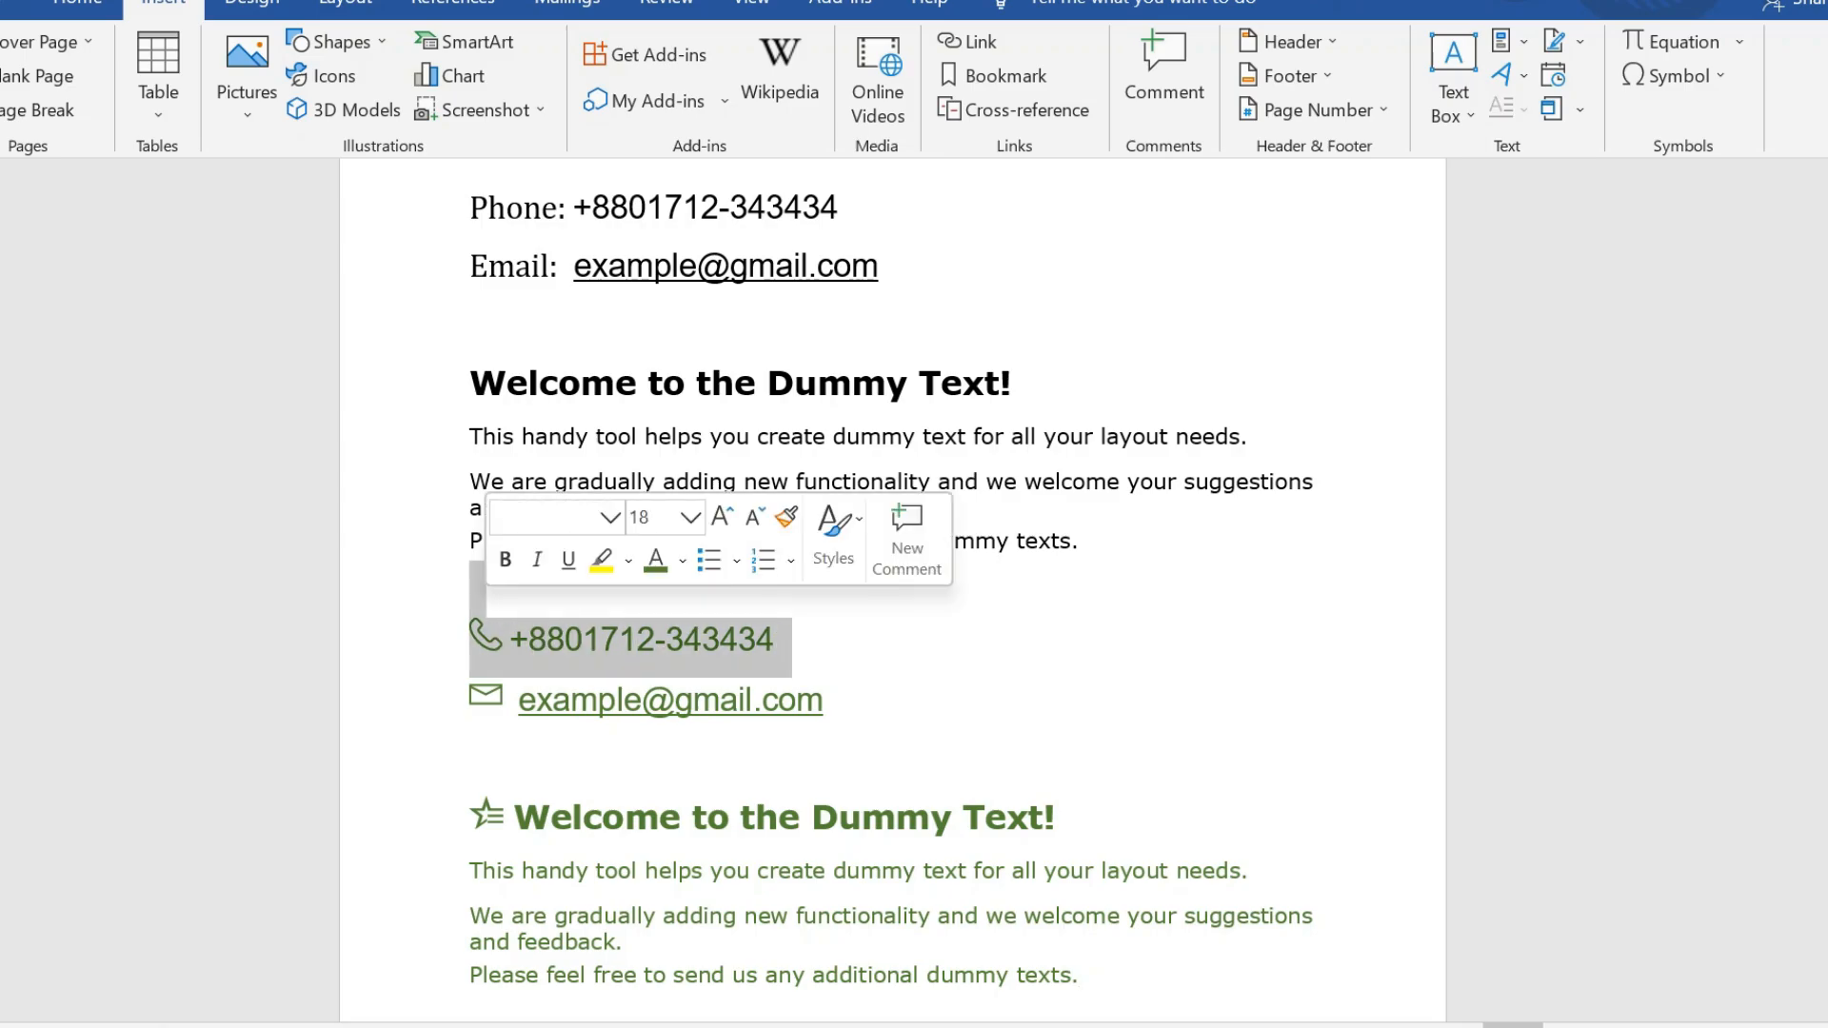
left_click(753, 517)
left_click(753, 517)
left_click(721, 517)
left_click(722, 517)
left_click(722, 517)
left_click(722, 517)
left_click(722, 517)
left_click(722, 517)
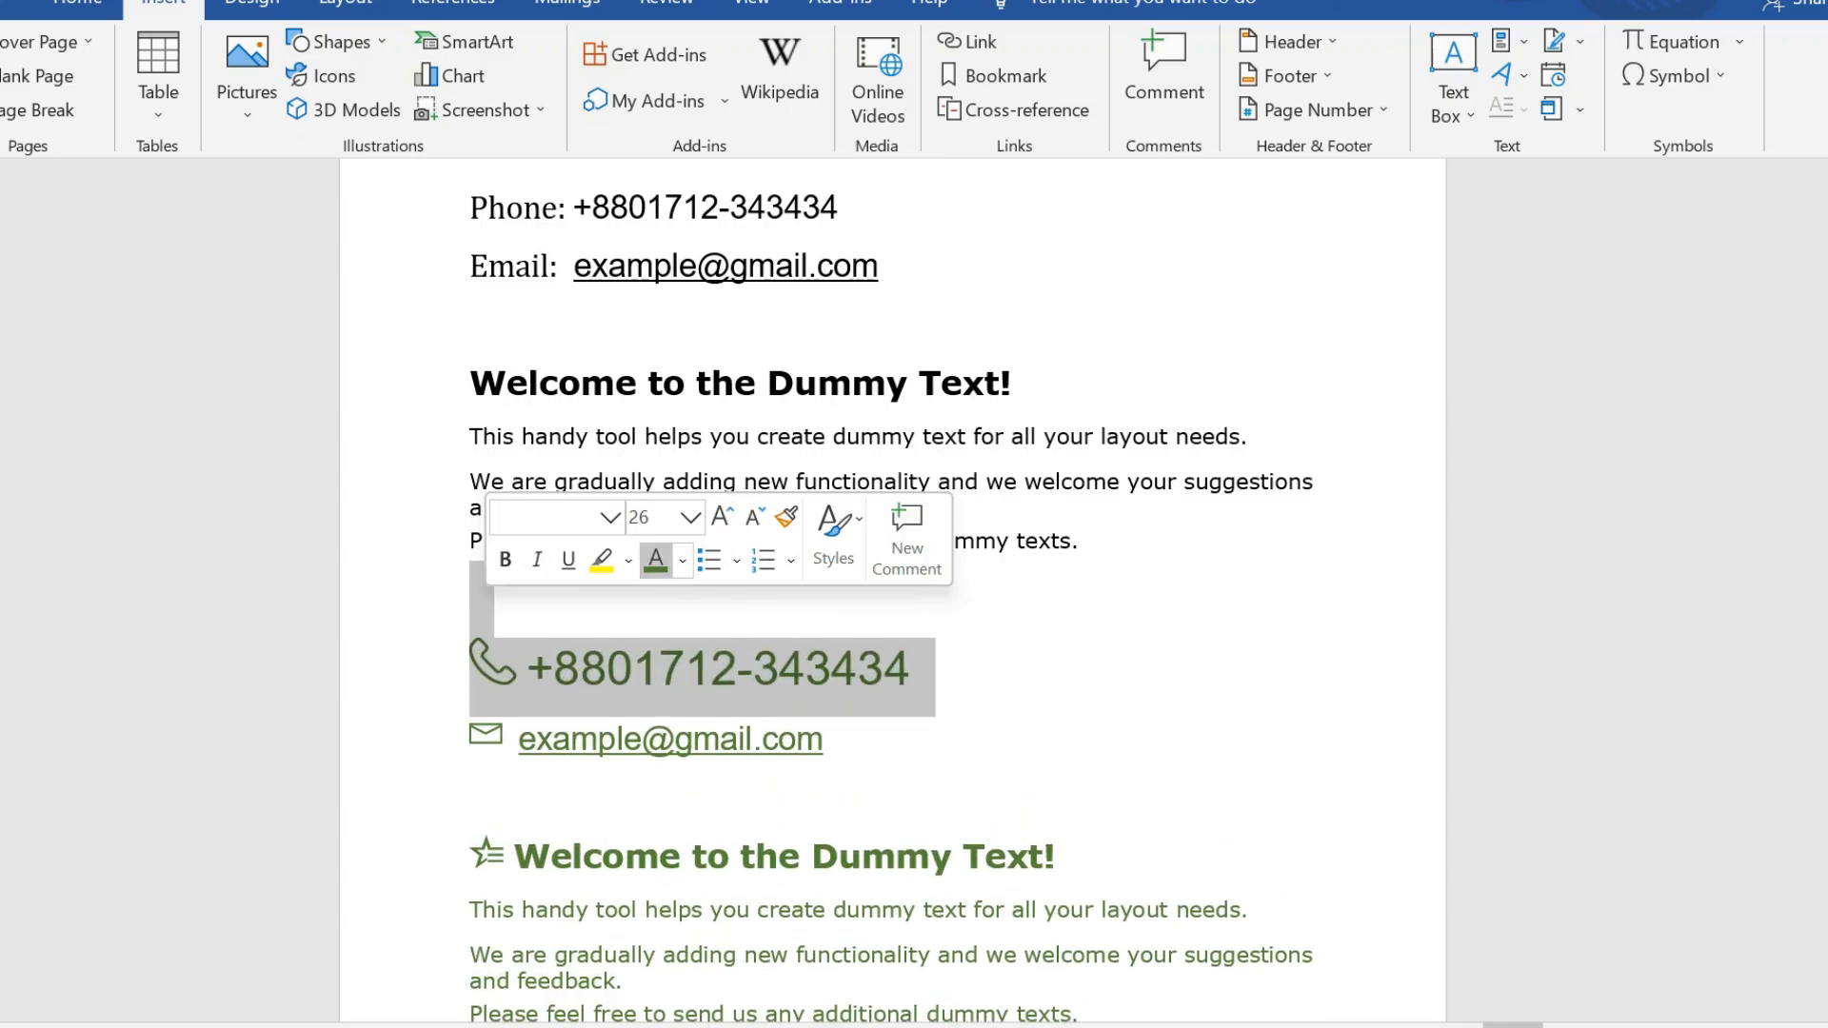
Change the font color of the enlarged phone number line and its icon to blue.
left_click(682, 560)
left_click(863, 753)
left_click(914, 741)
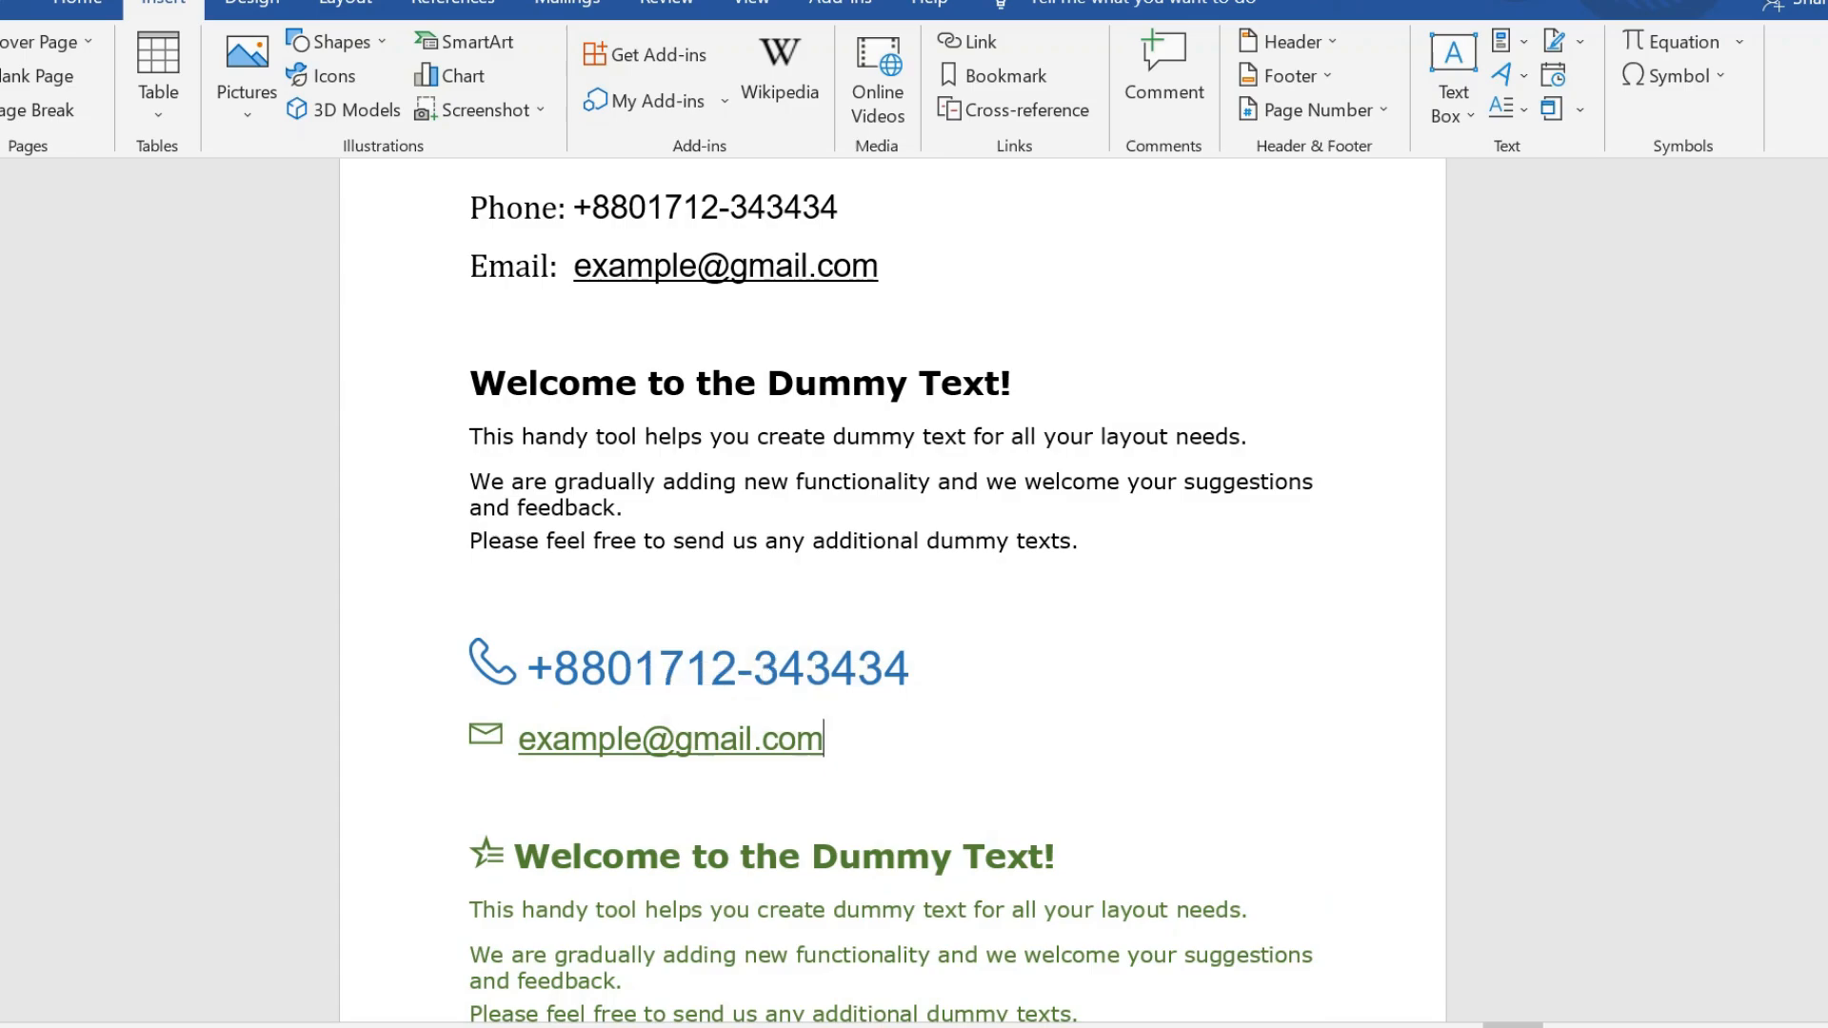
Set the font at the end of the green email line to Segoe MDL2 Assets.
scroll(891, 590, "down", 2)
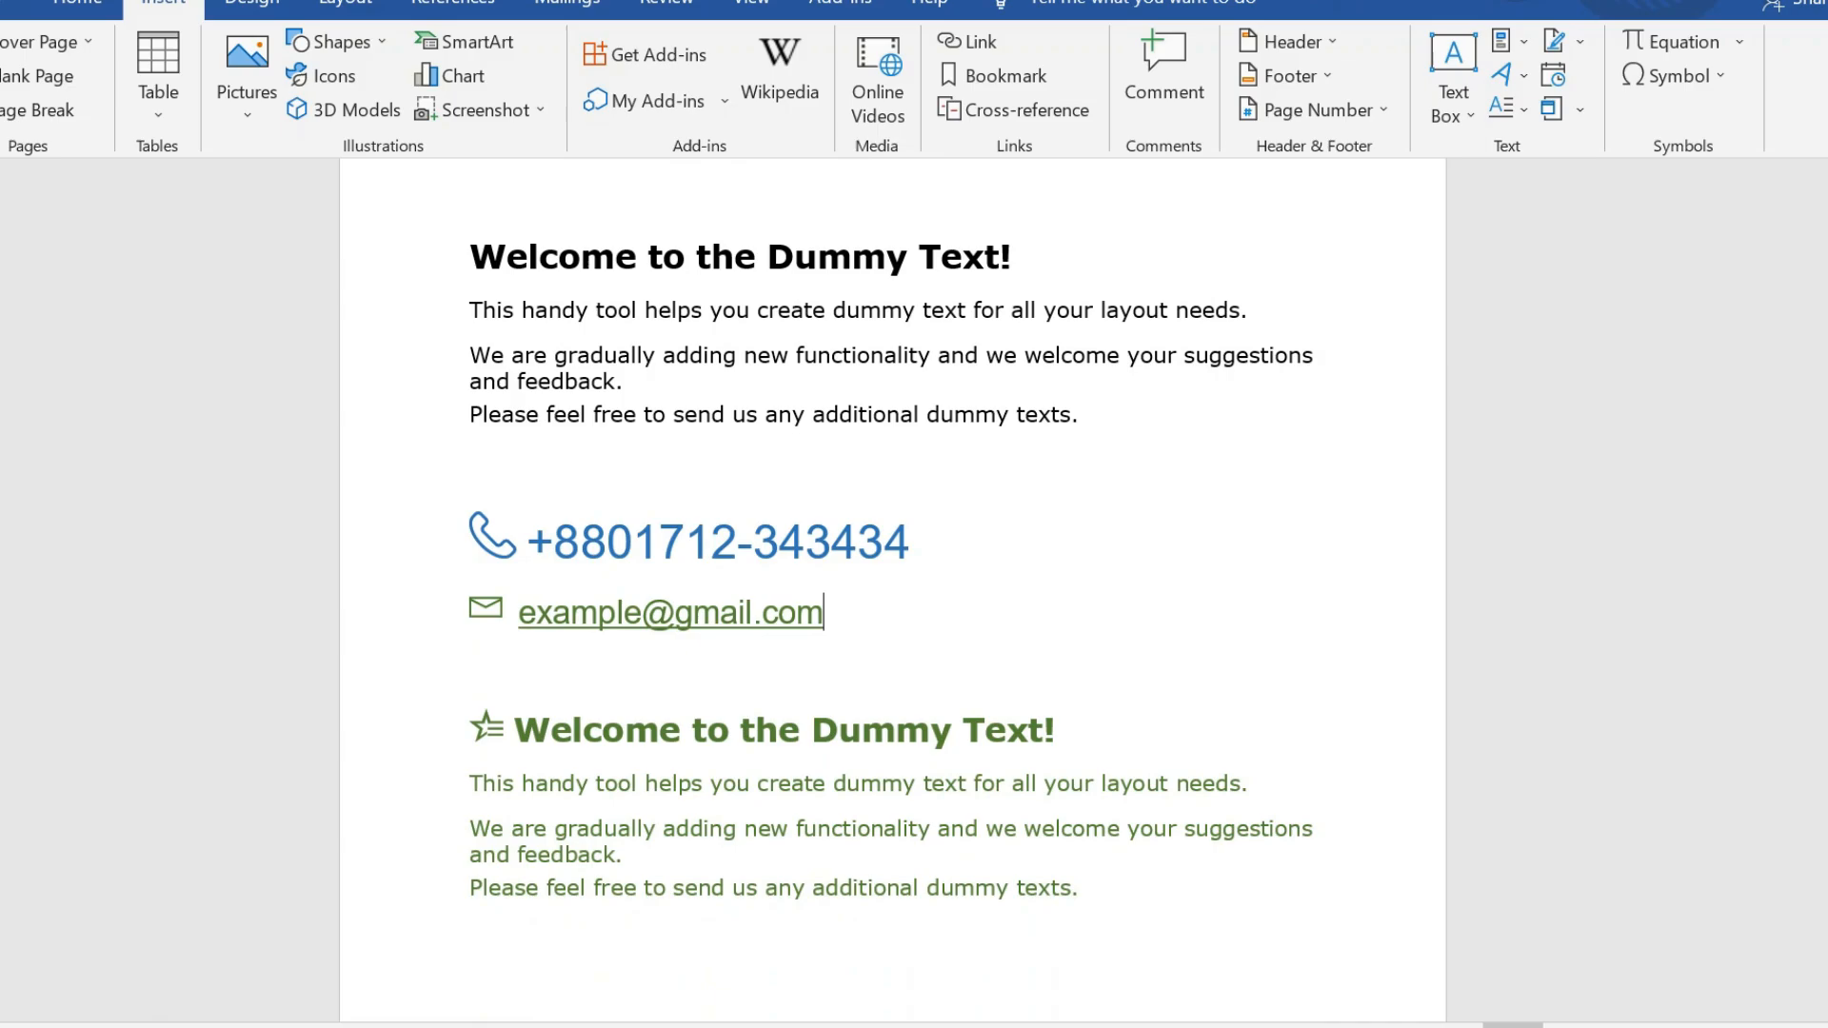
key("alt+h")
key("f")
key("f")
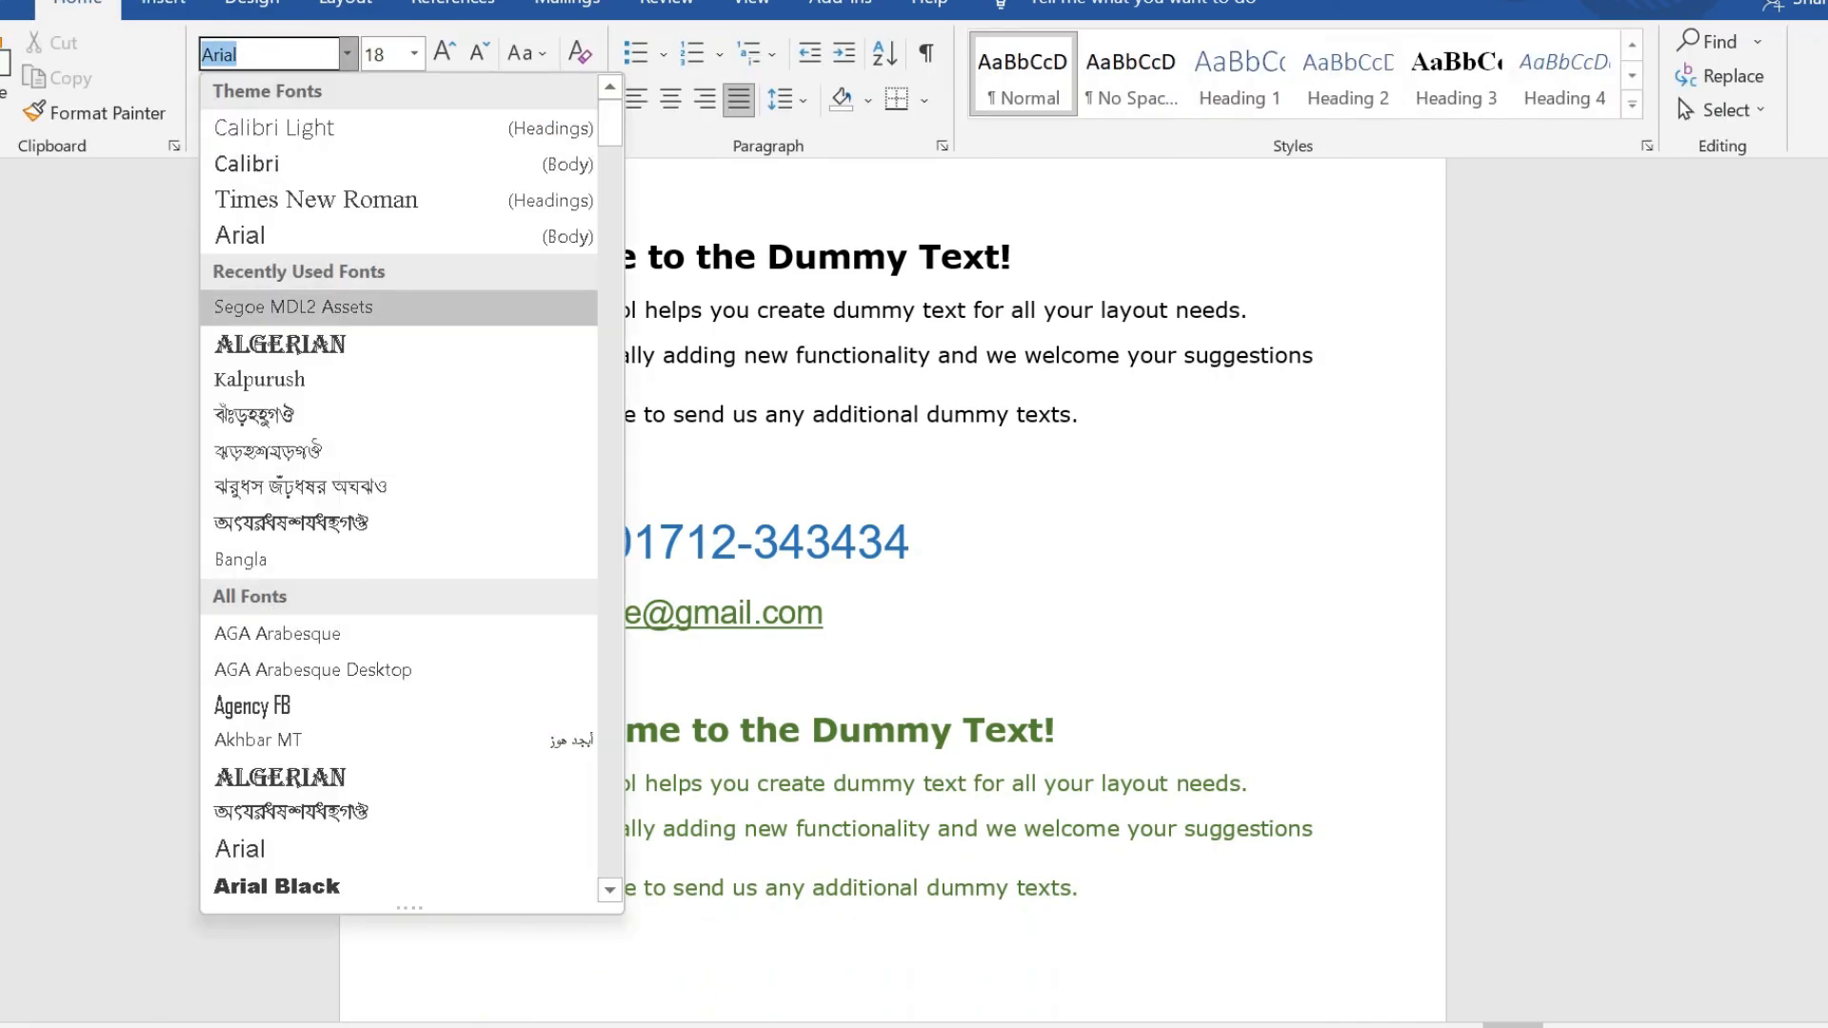
key("Return")
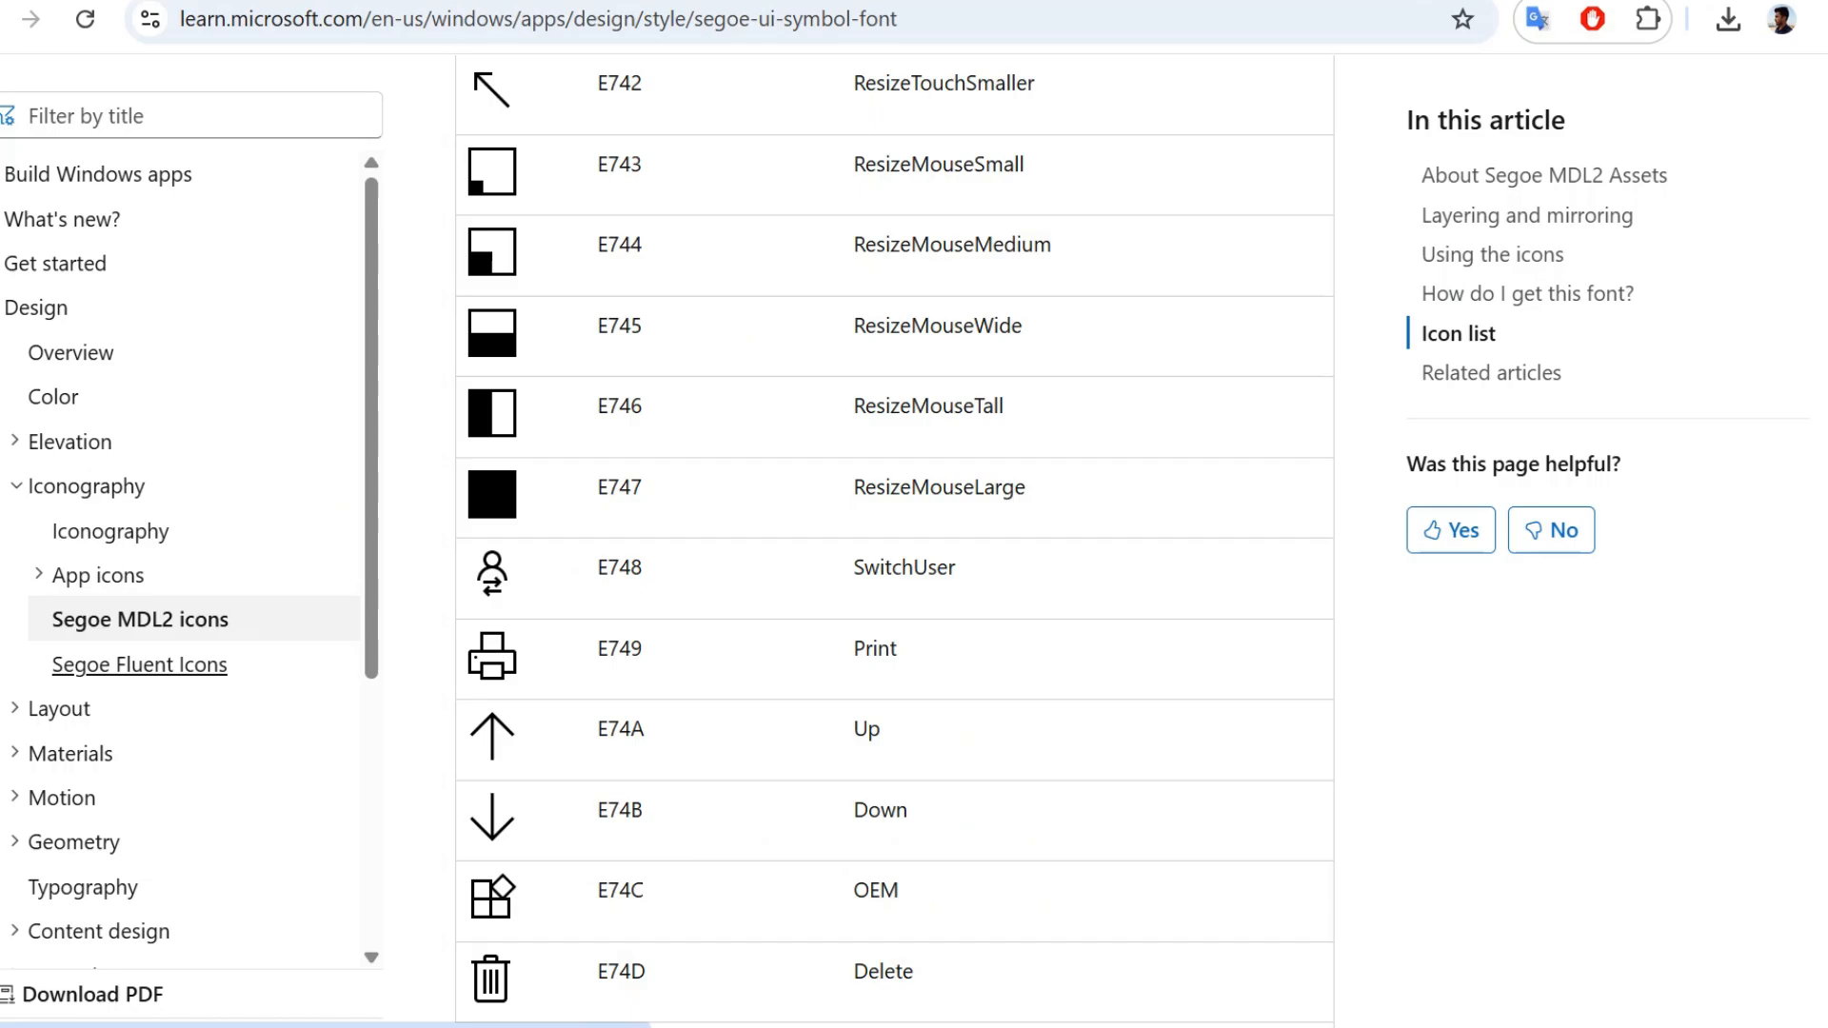
Examine the glyphs and their Unicode points in the Segoe MDL2 icon list on the Microsoft Learn page, from E742 onward.
scroll(895, 534, "down", 5)
scroll(895, 533, "down", 20)
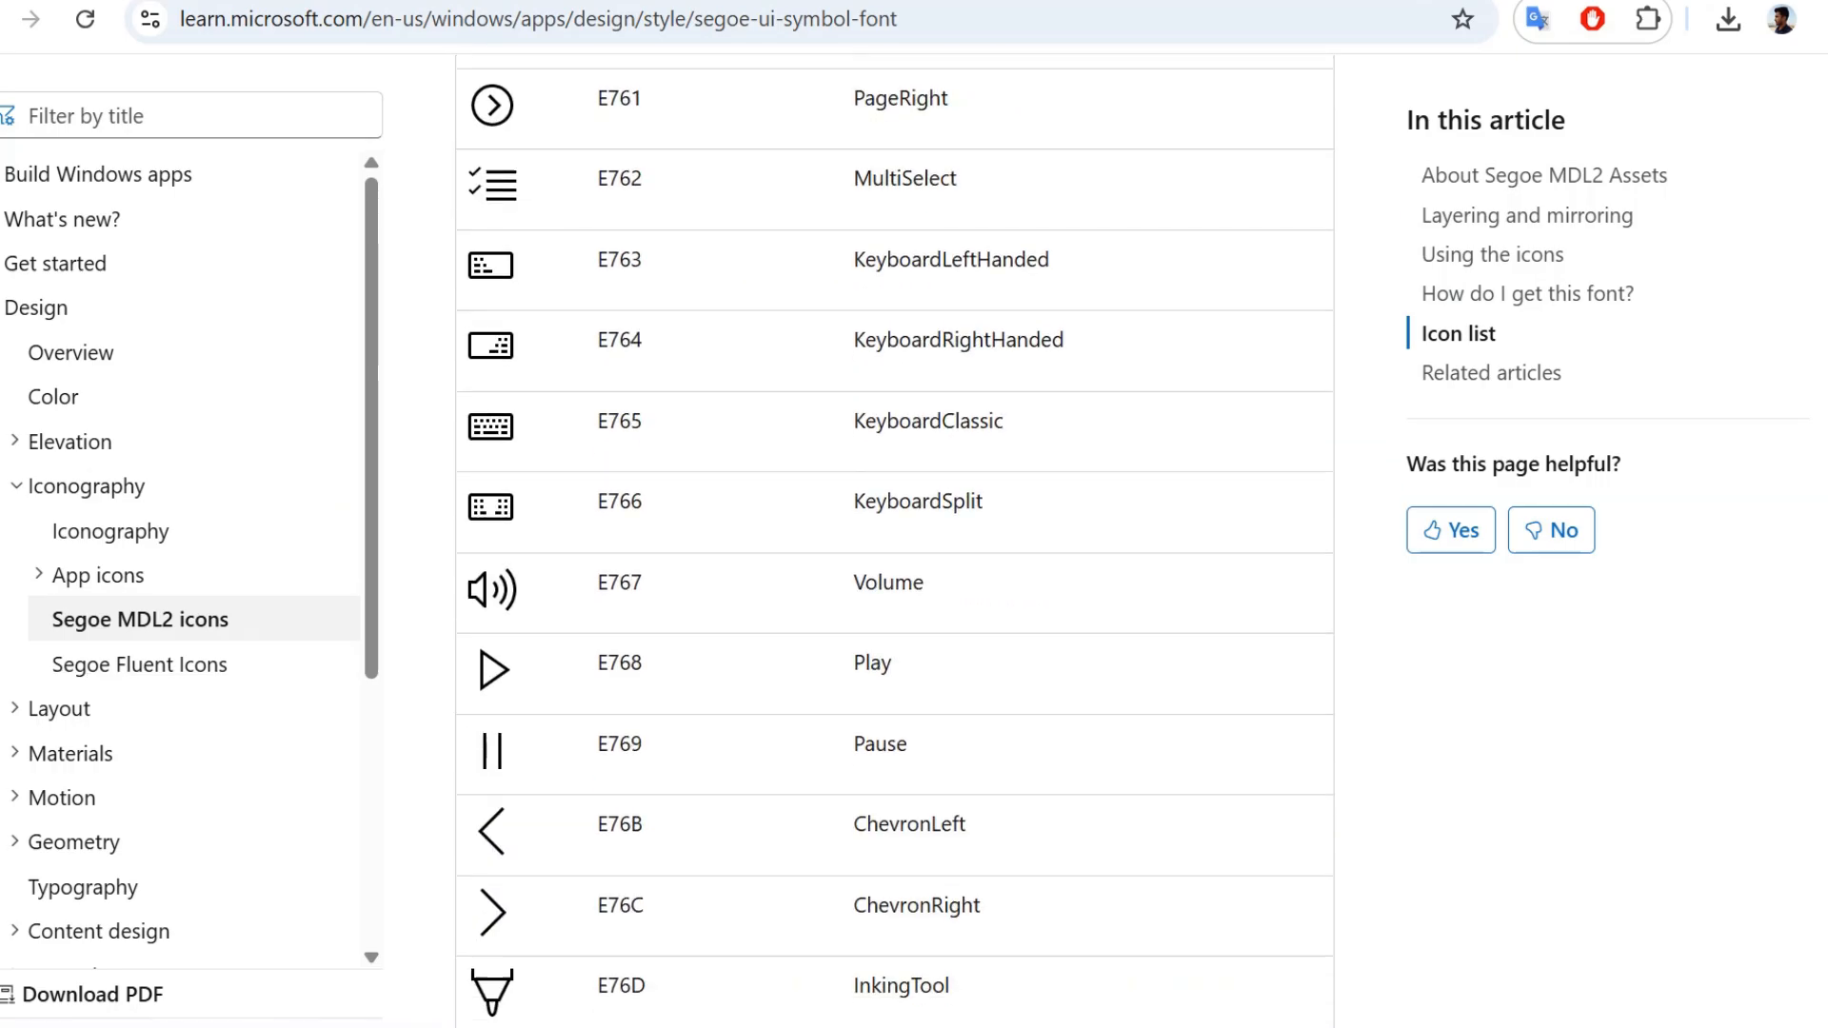
scroll(895, 541, "down", 8)
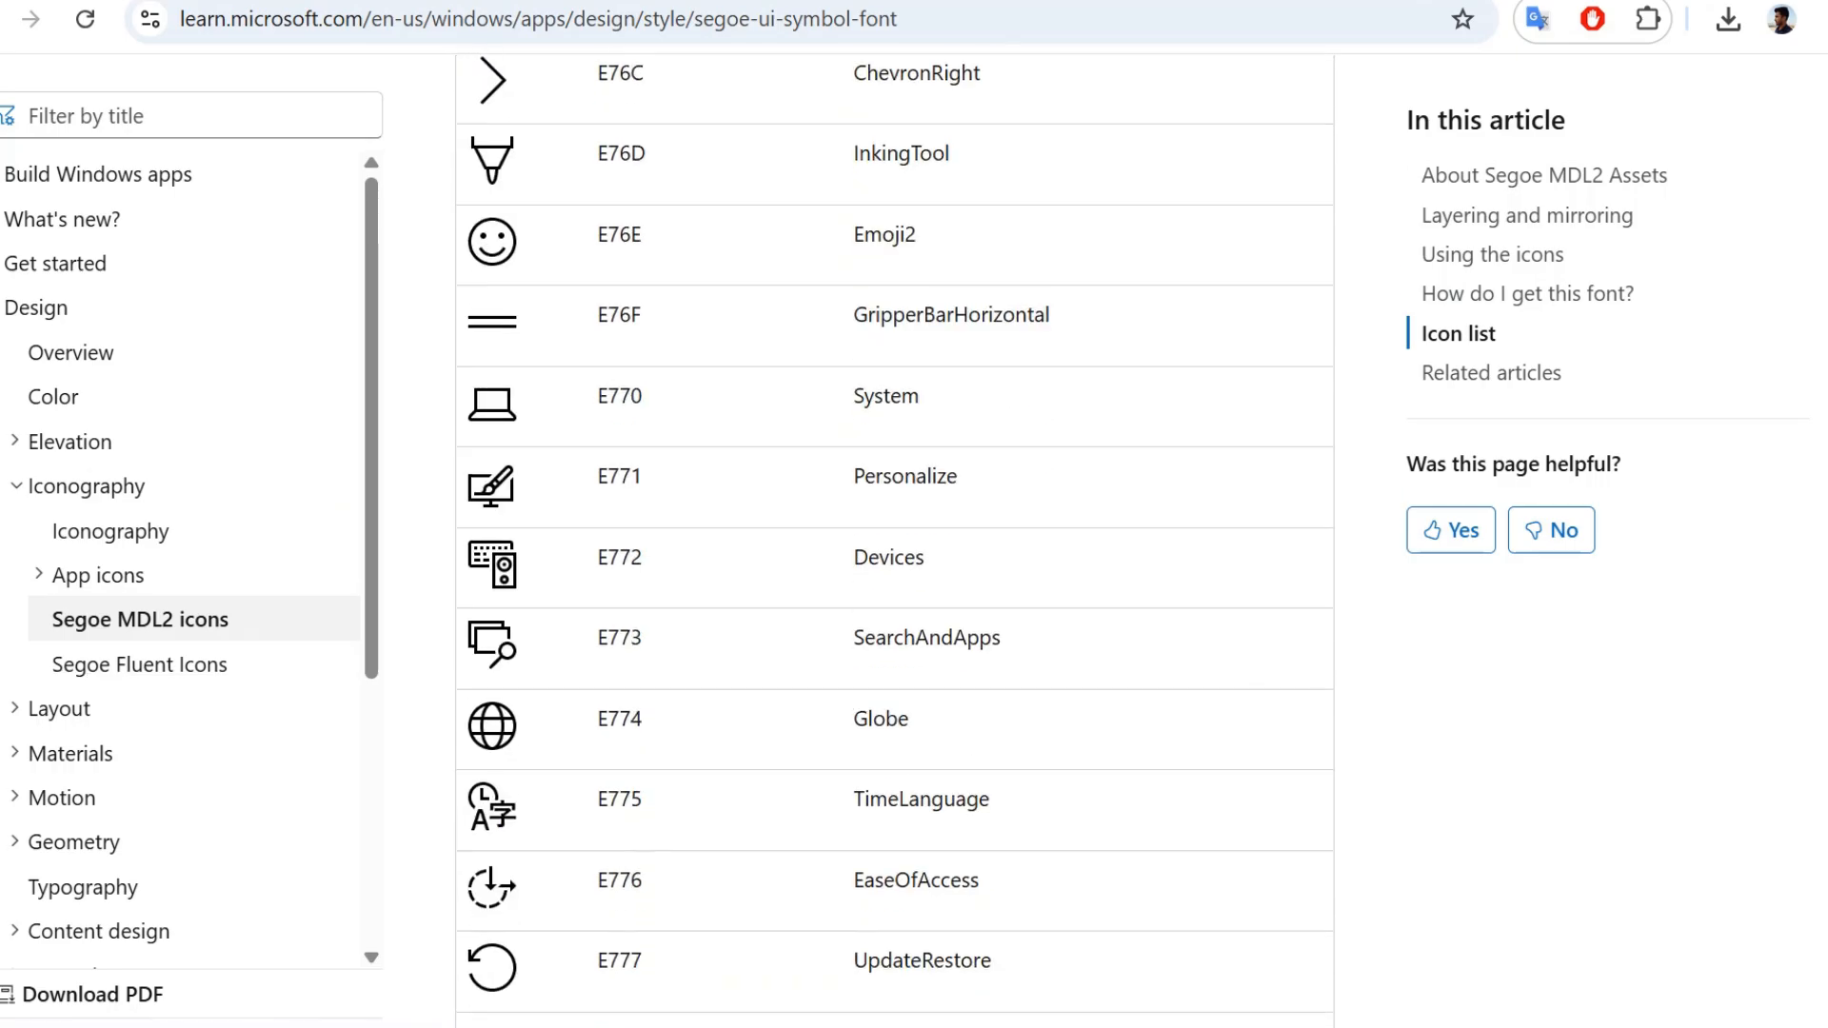
scroll(895, 540, "down", 16)
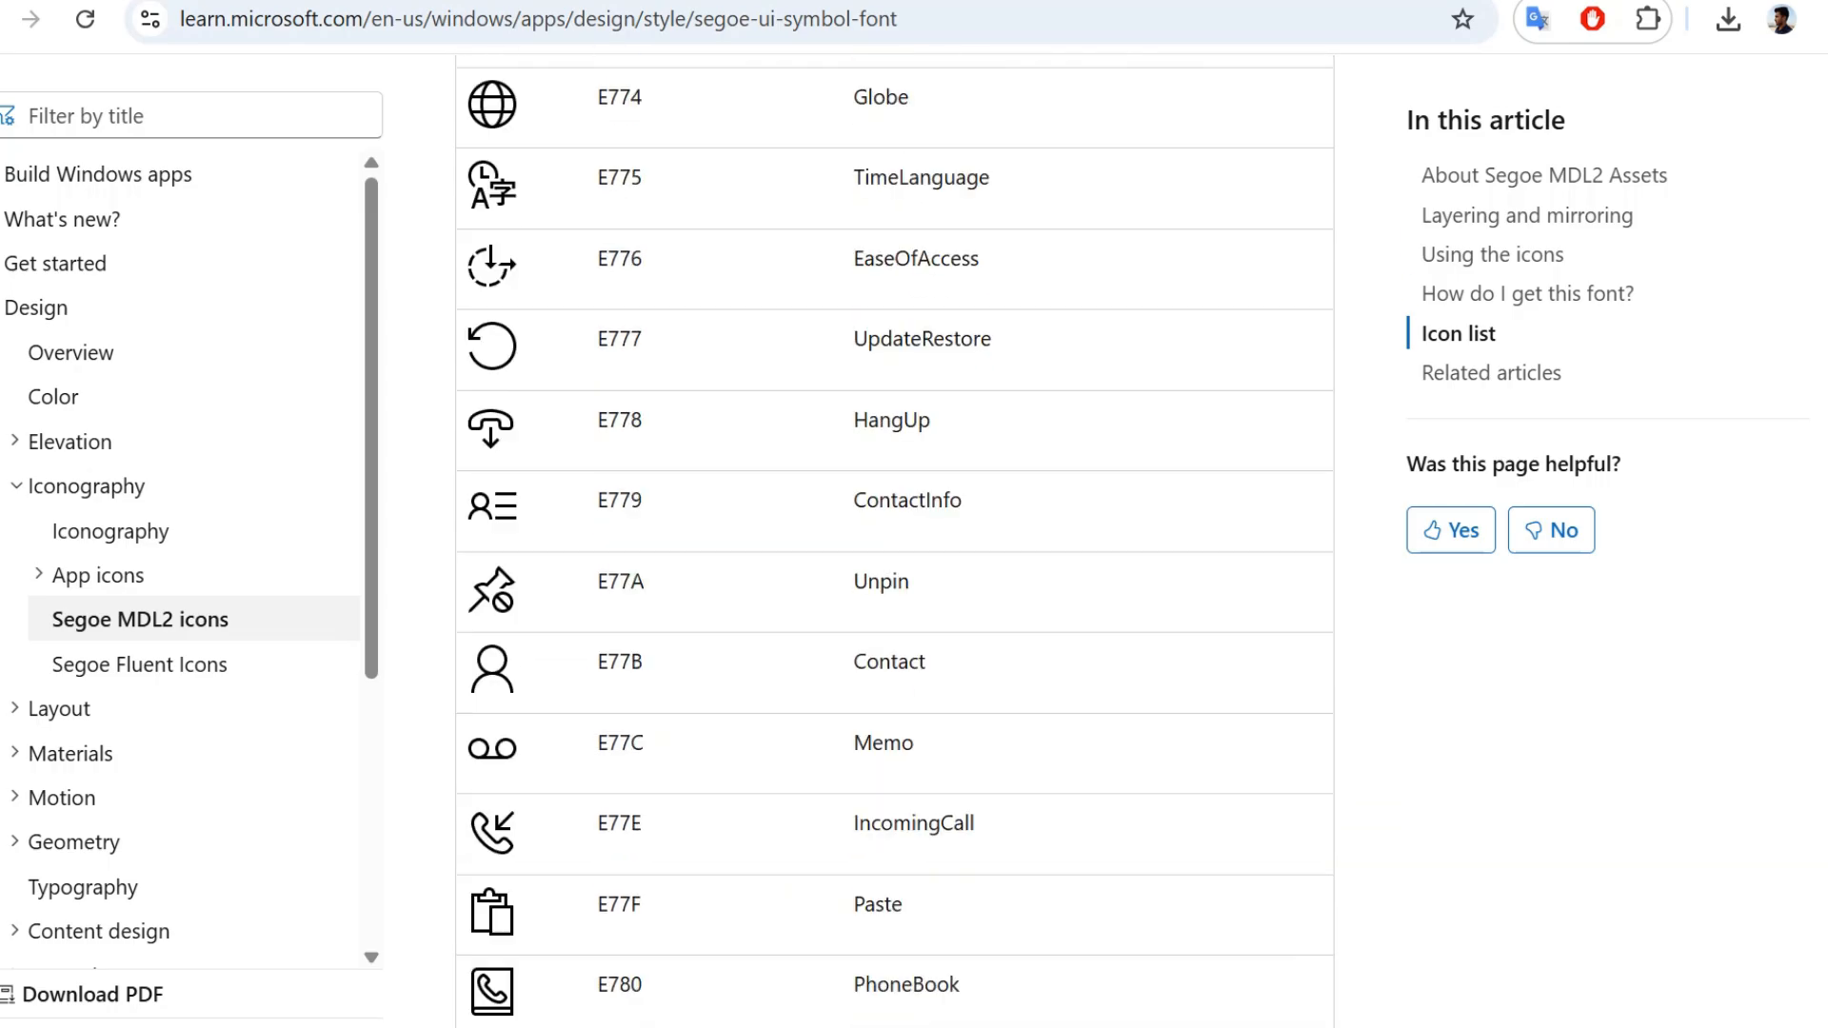
scroll(895, 541, "down", 15)
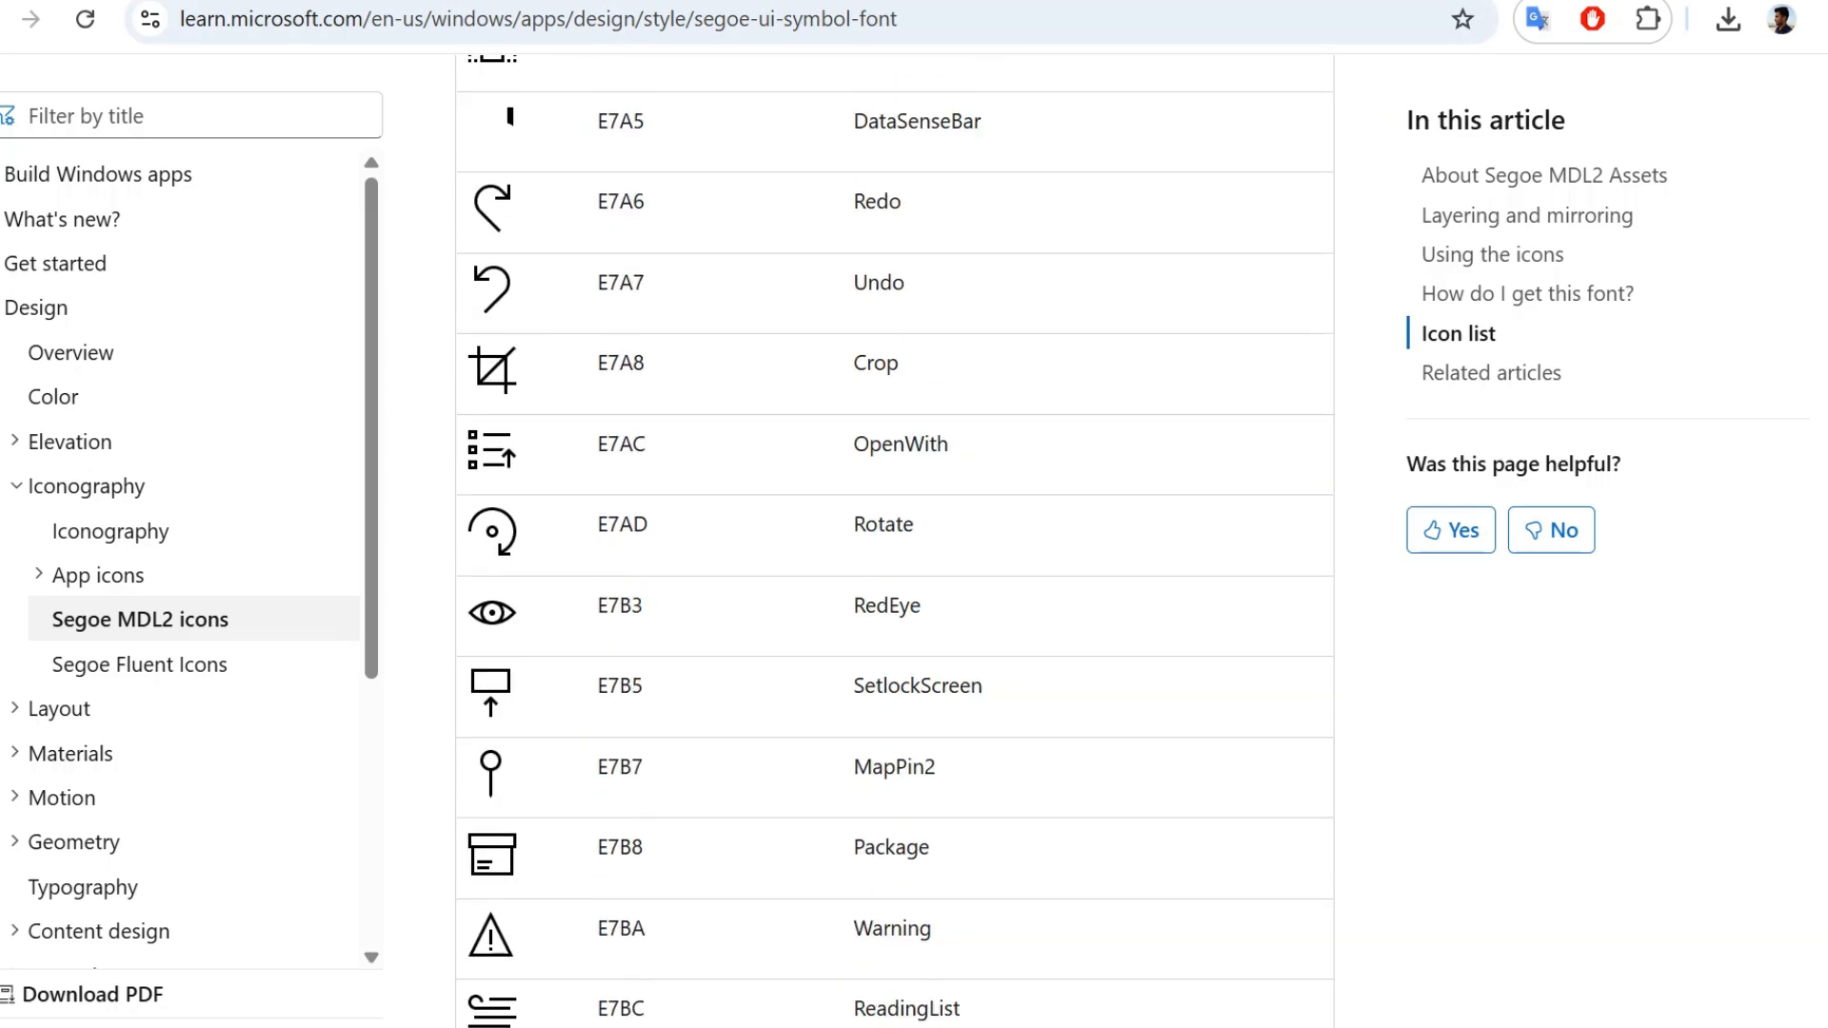
scroll(895, 541, "down", 8)
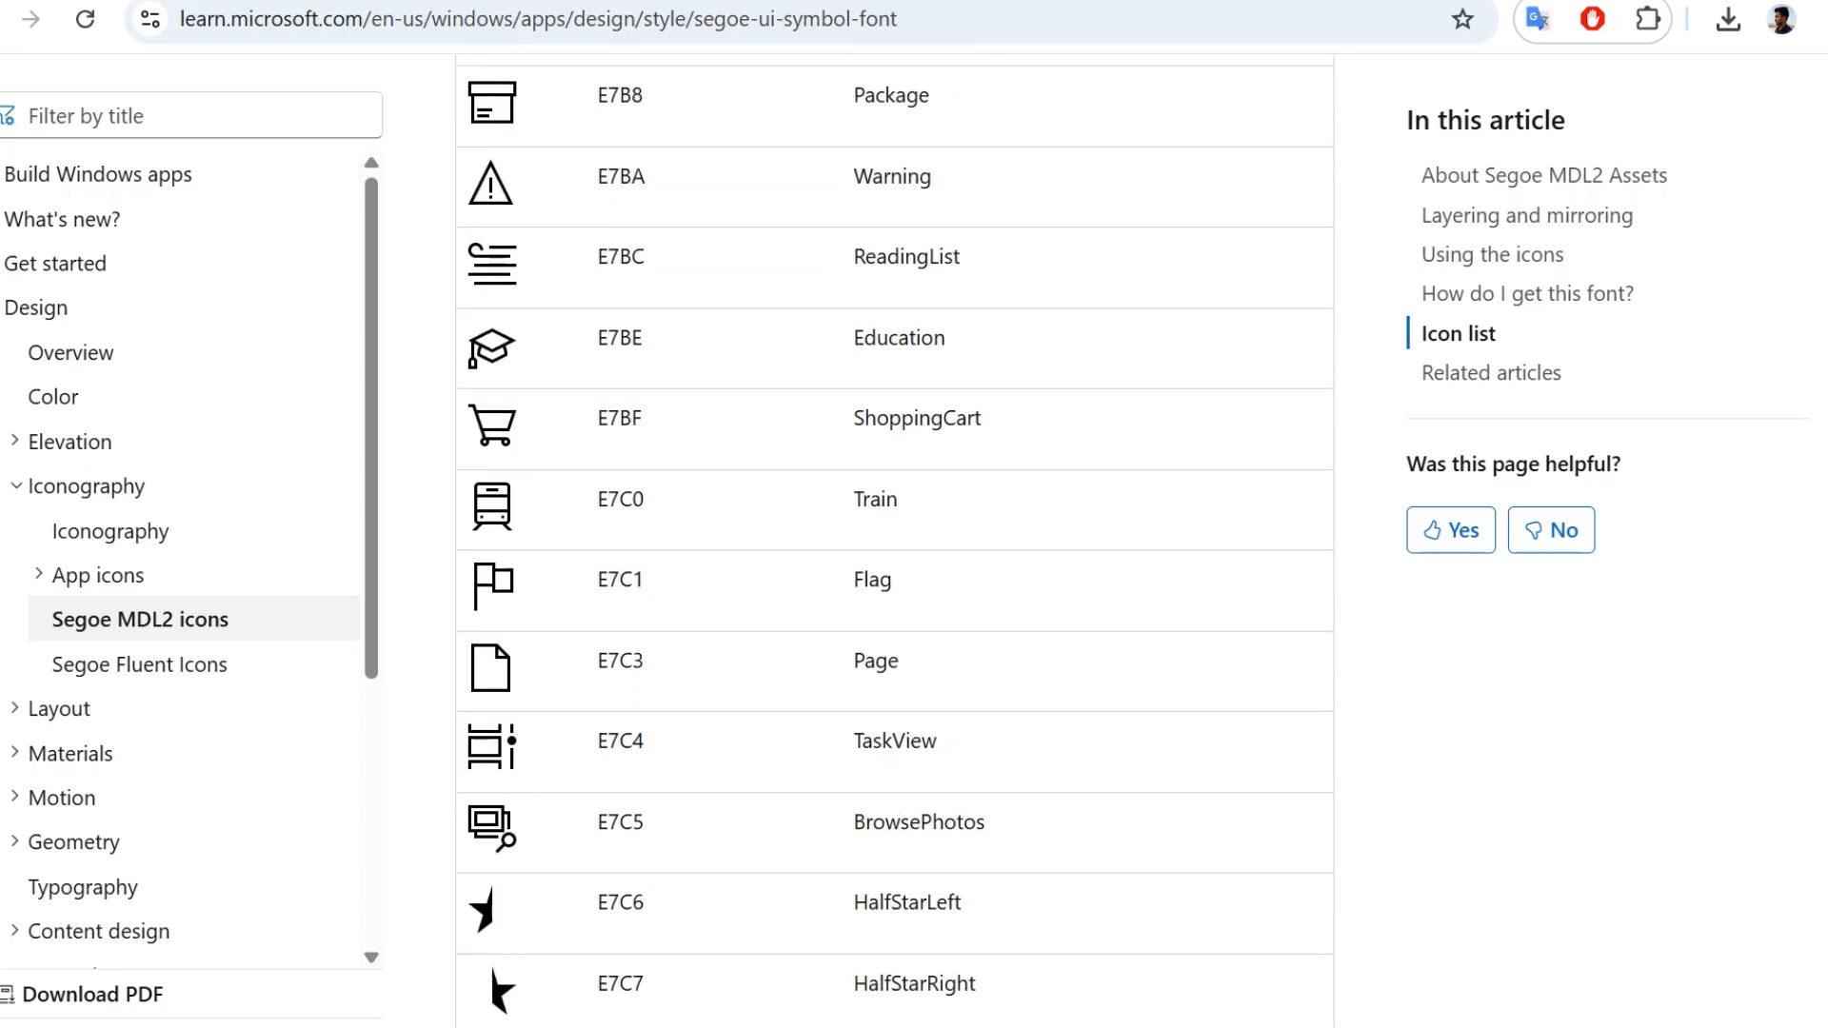
scroll(895, 541, "down", 5)
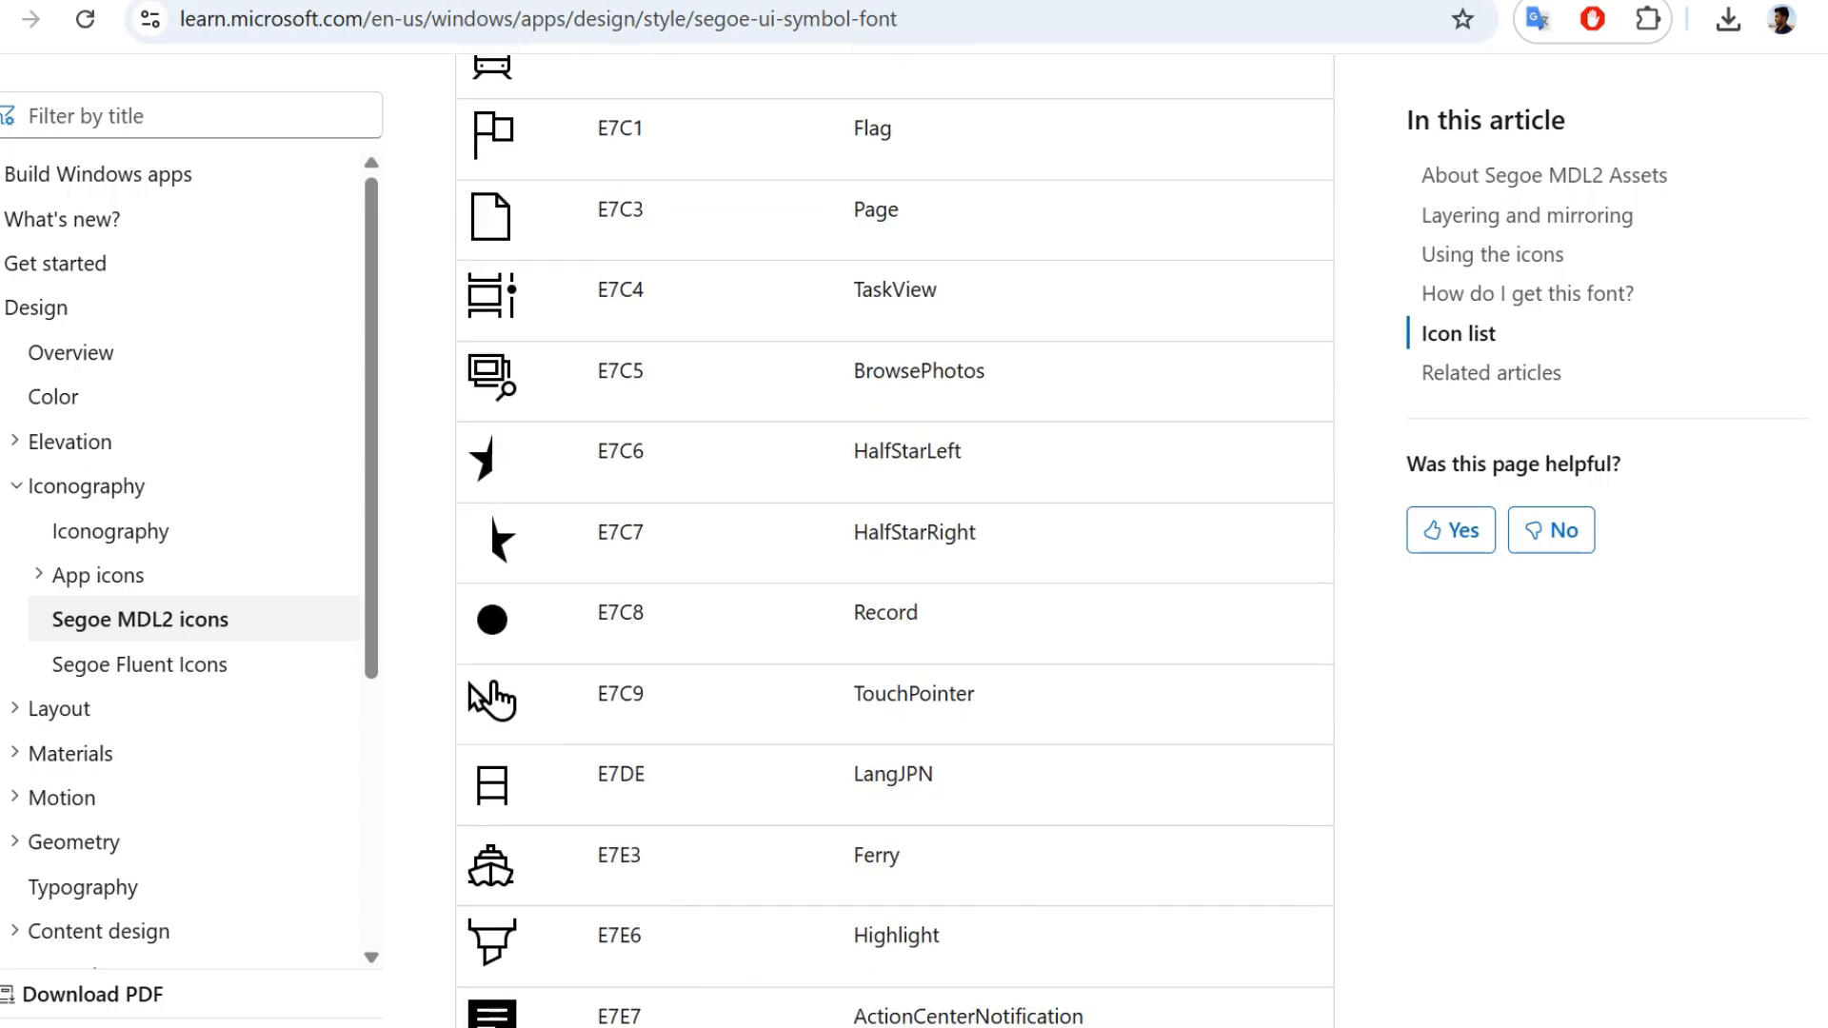
scroll(895, 540, "down", 6)
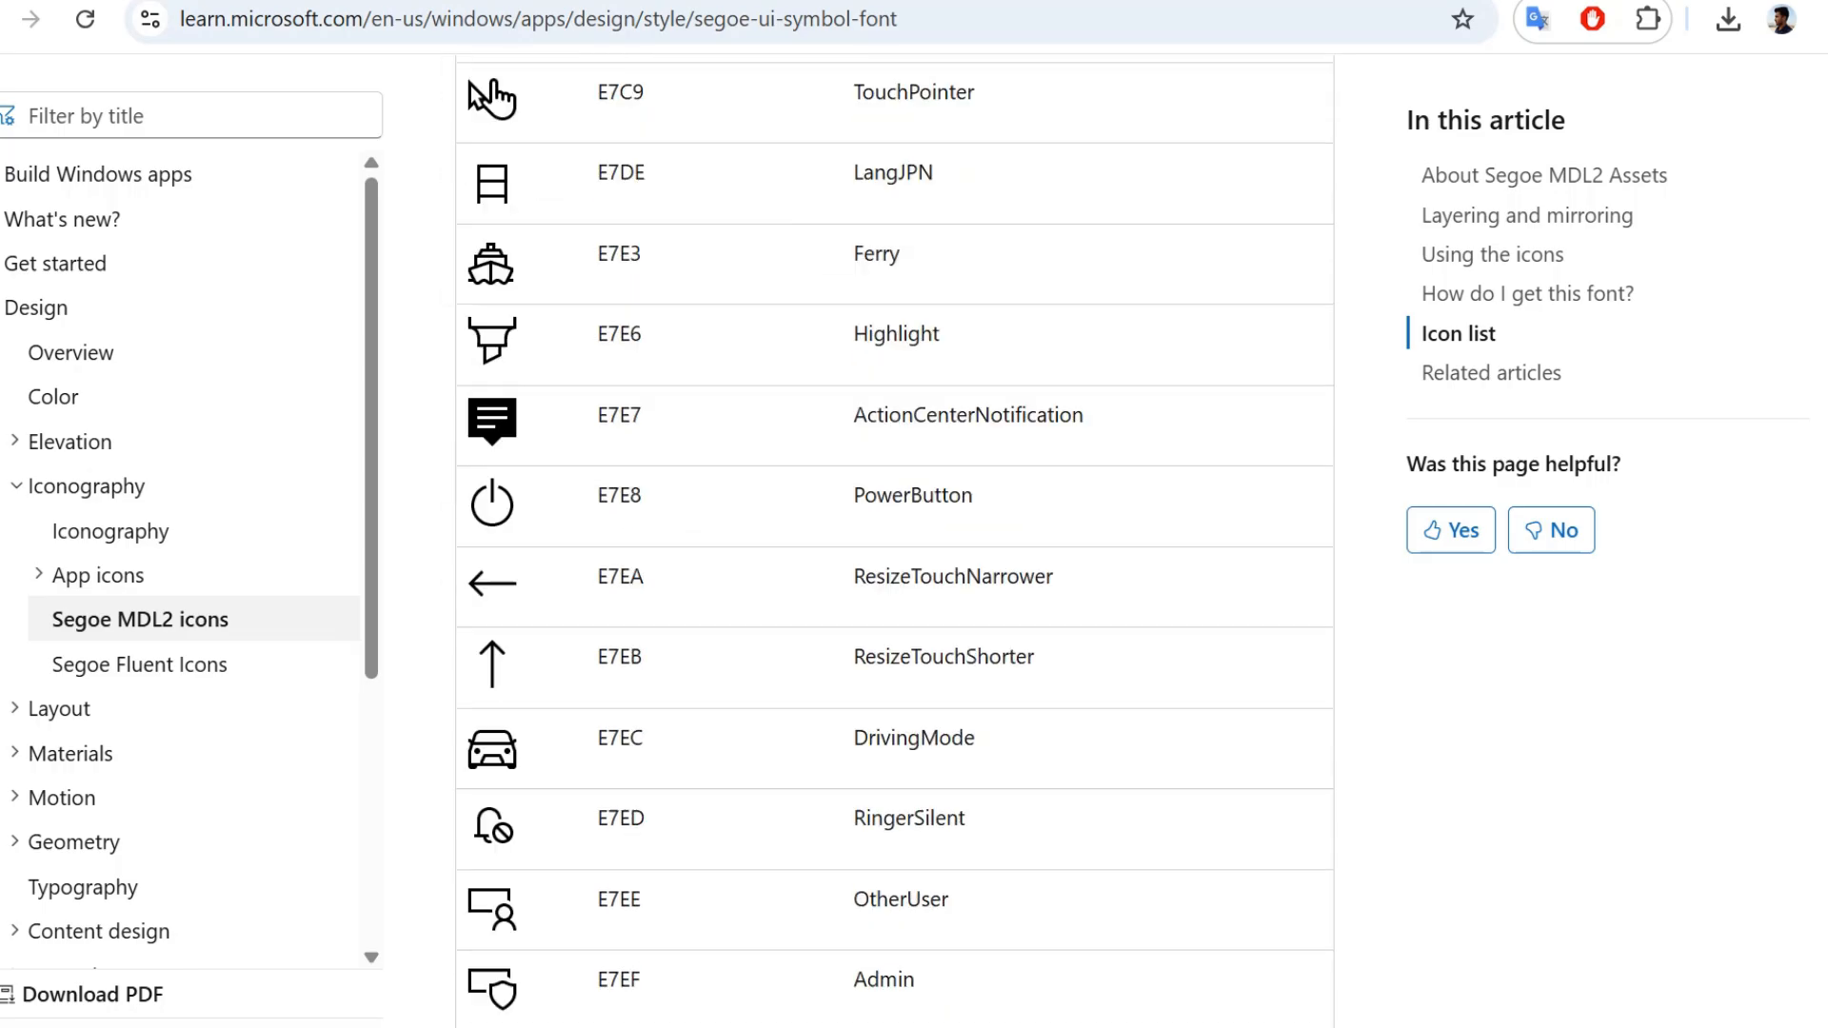
scroll(895, 540, "down", 9)
scroll(895, 541, "down", 12)
Go back up the icon list, jump to the PUA ED00-EF00 section and browse its glyph table.
scroll(895, 541, "up", 20)
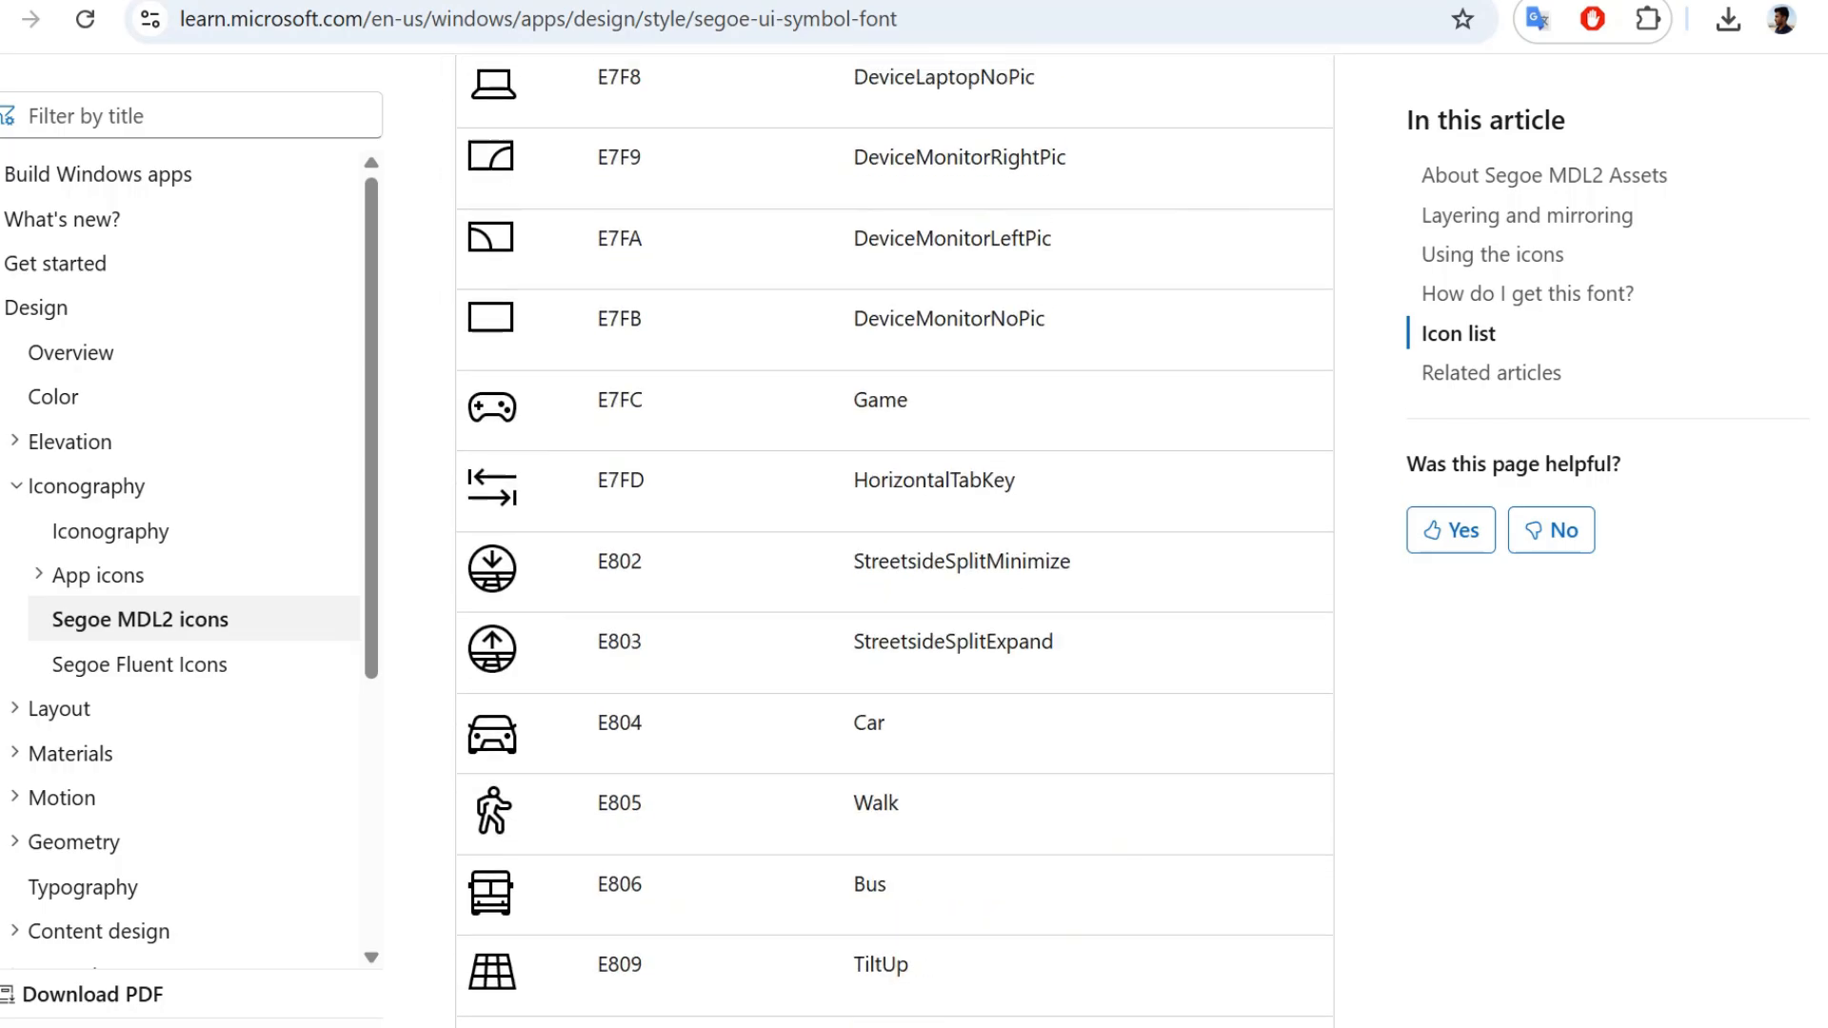
scroll(895, 540, "up", 20)
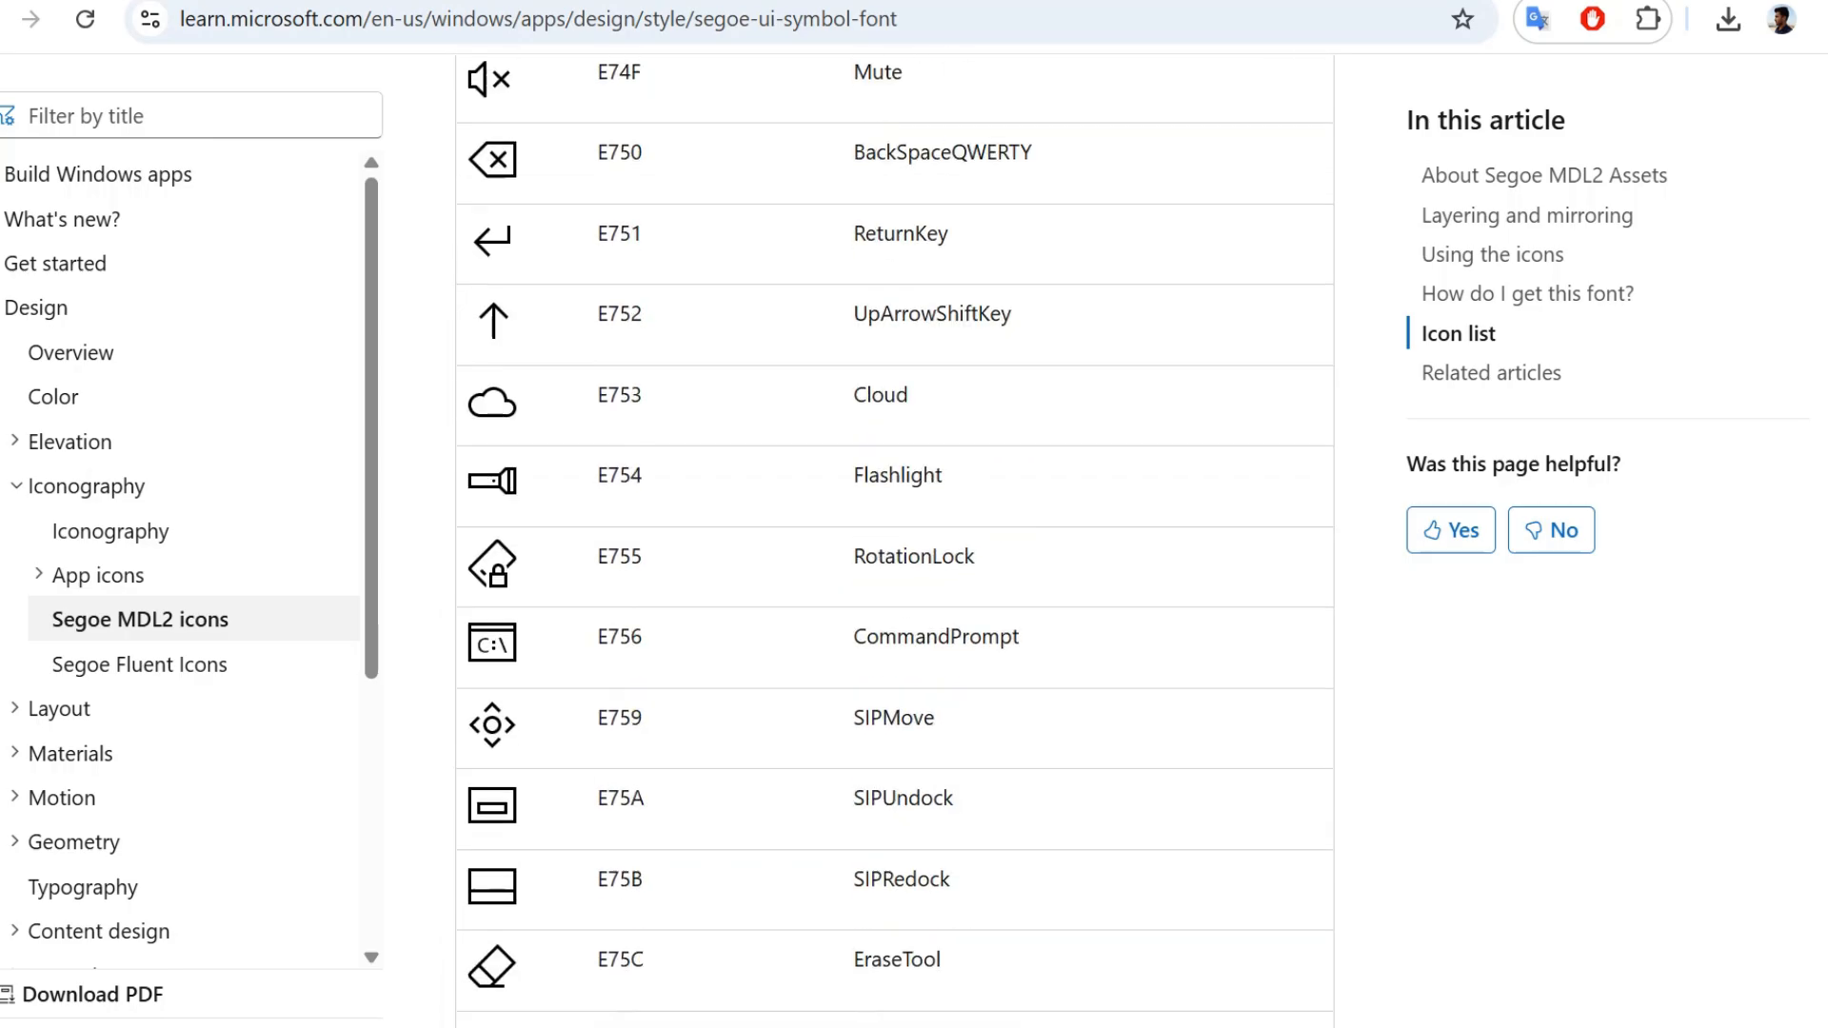
scroll(895, 540, "up", 20)
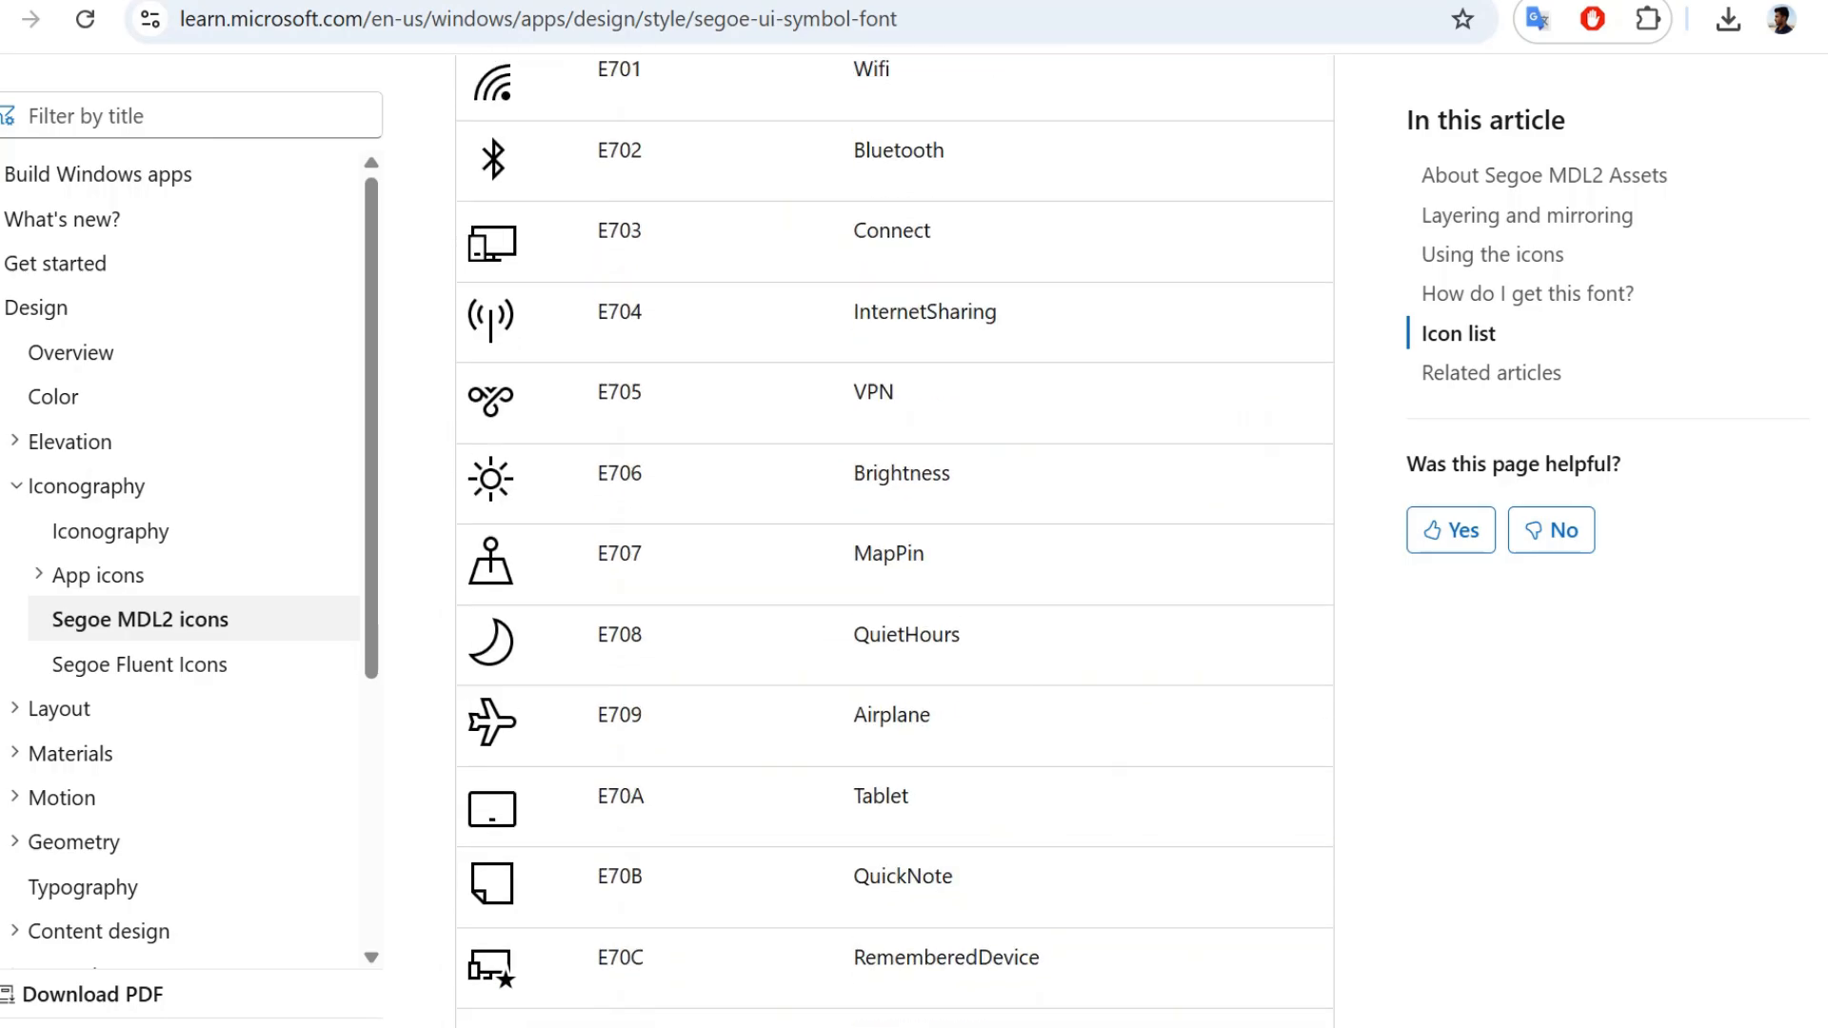
left_click(595, 733)
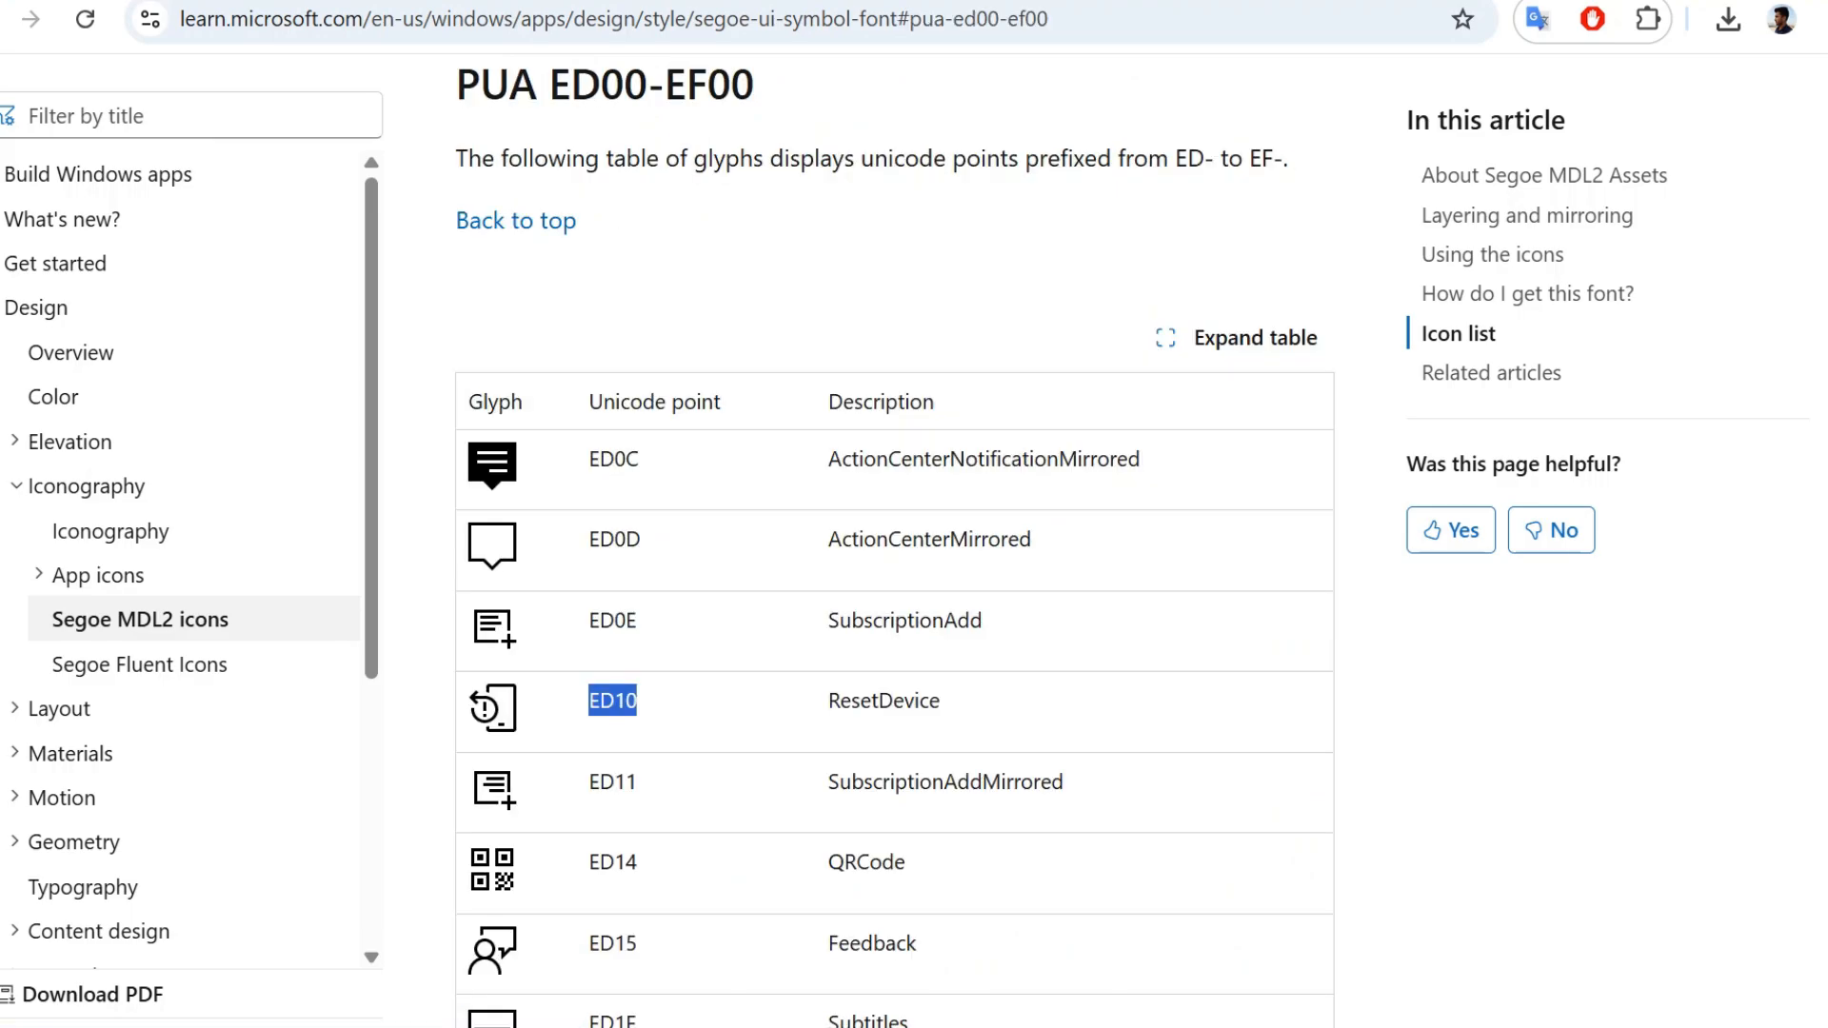
scroll(895, 541, "down", 20)
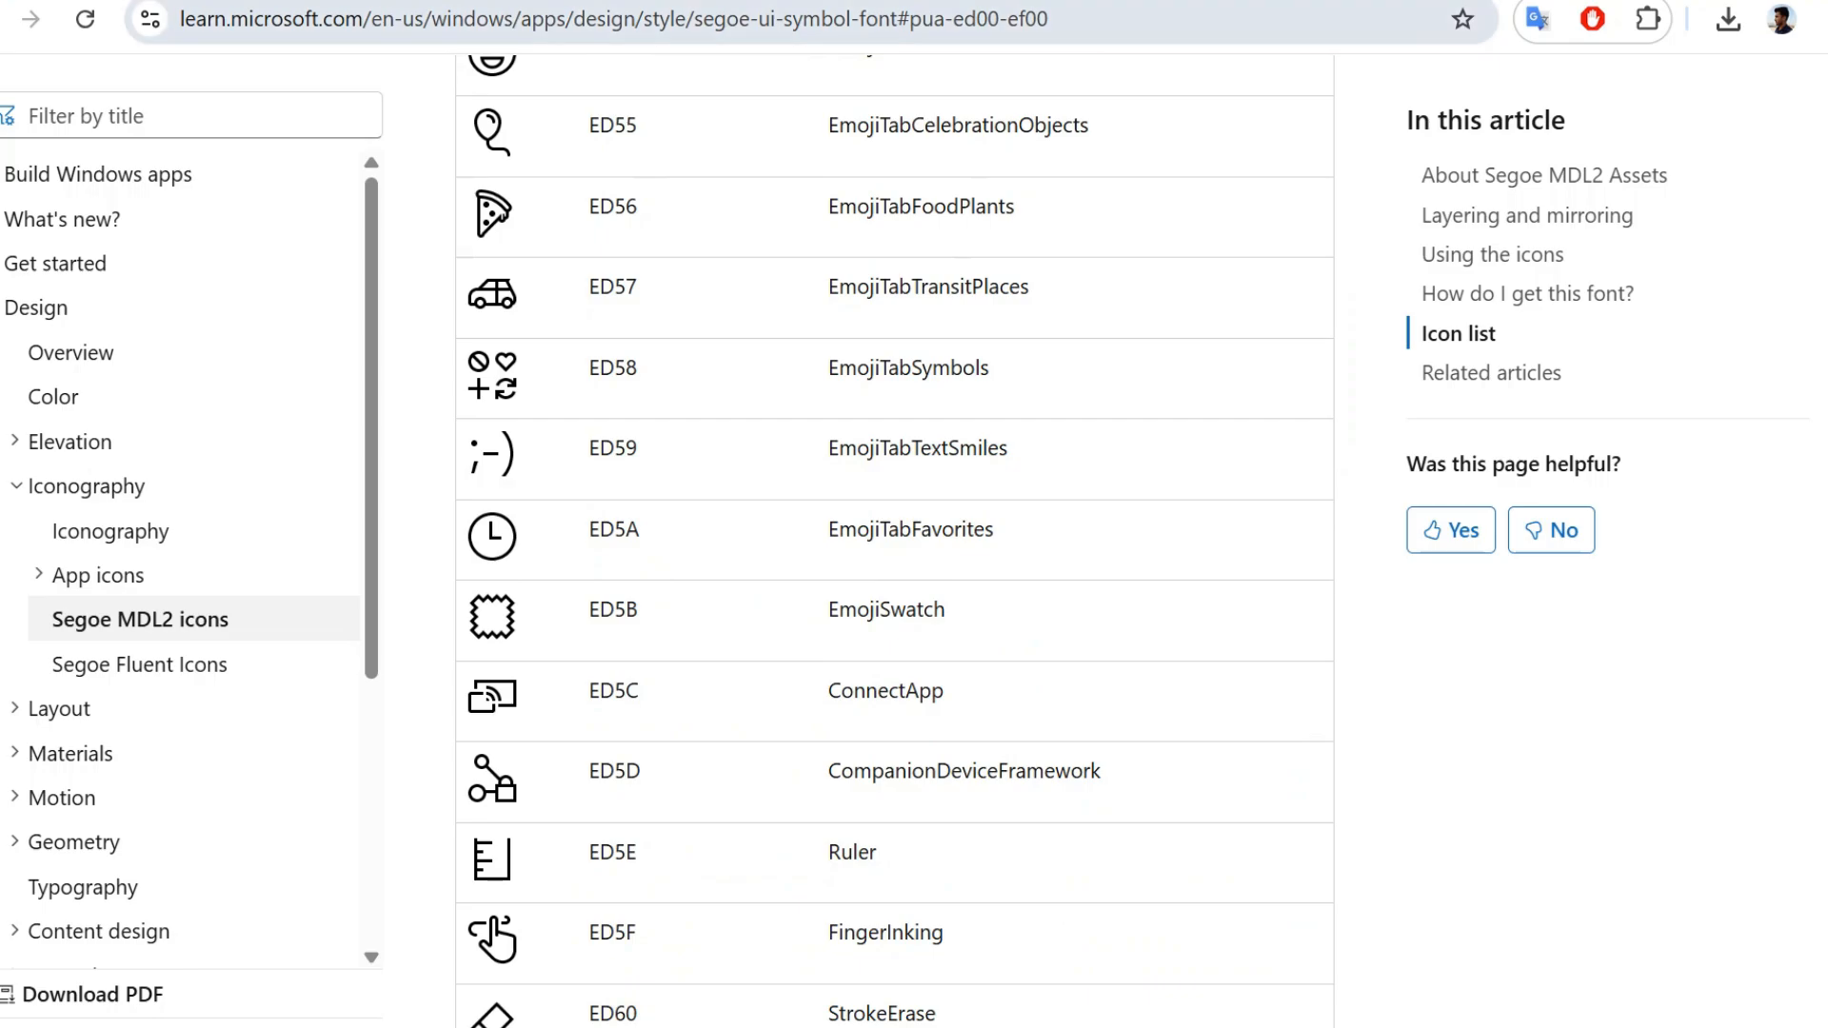
Return to the Word document and compare the original text with the colored copy and its icons.
key("ctrl+l")
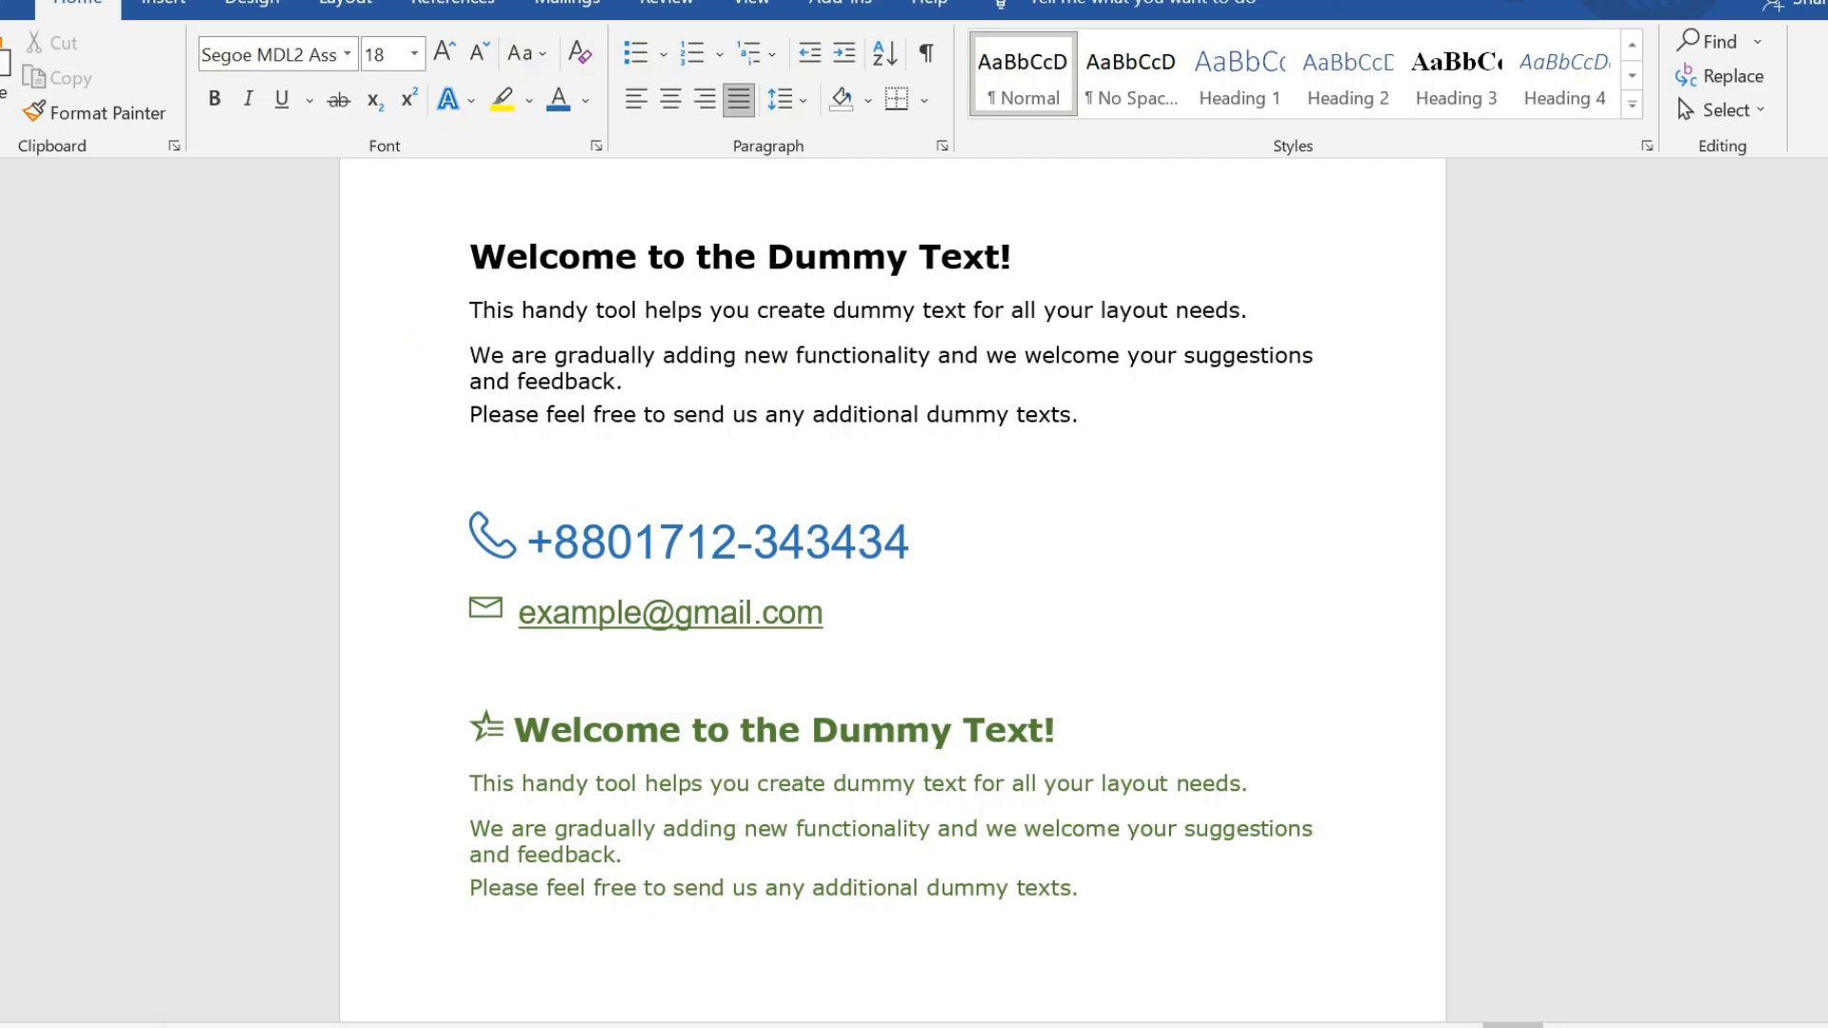
scroll(893, 590, "down", 1)
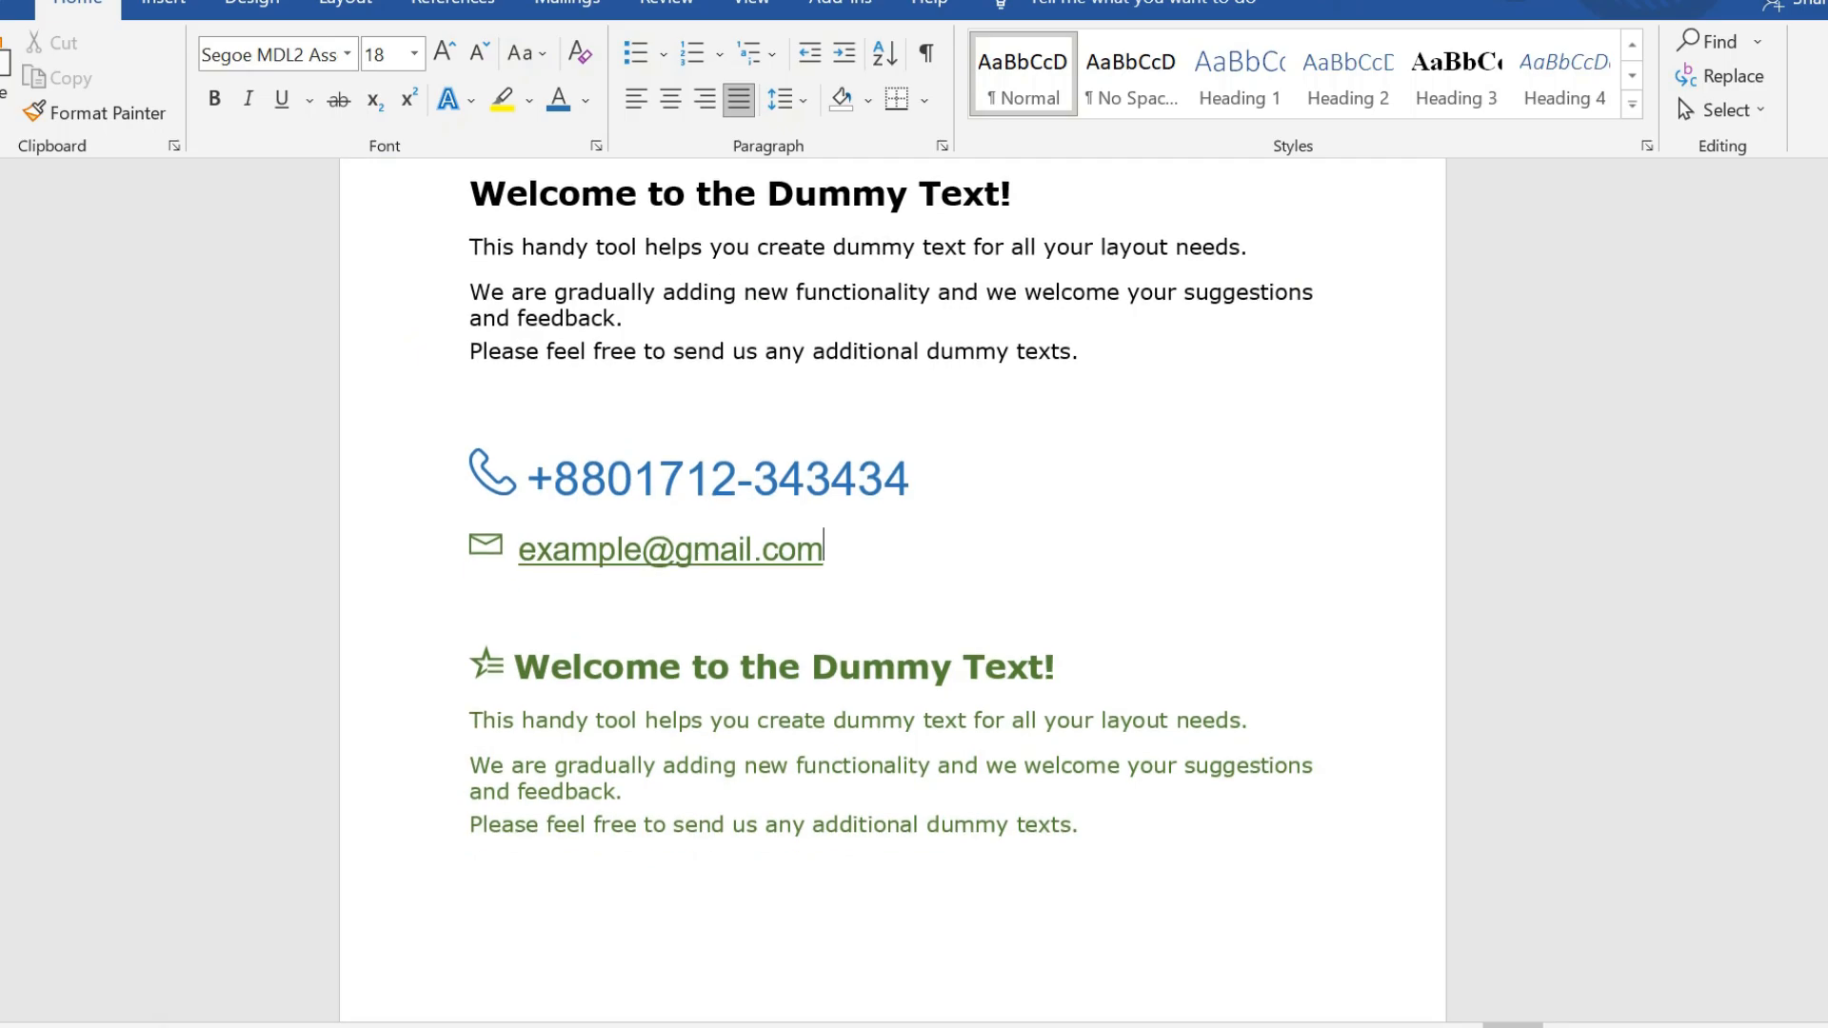
scroll(893, 591, "up", 3)
scroll(893, 591, "down", 1)
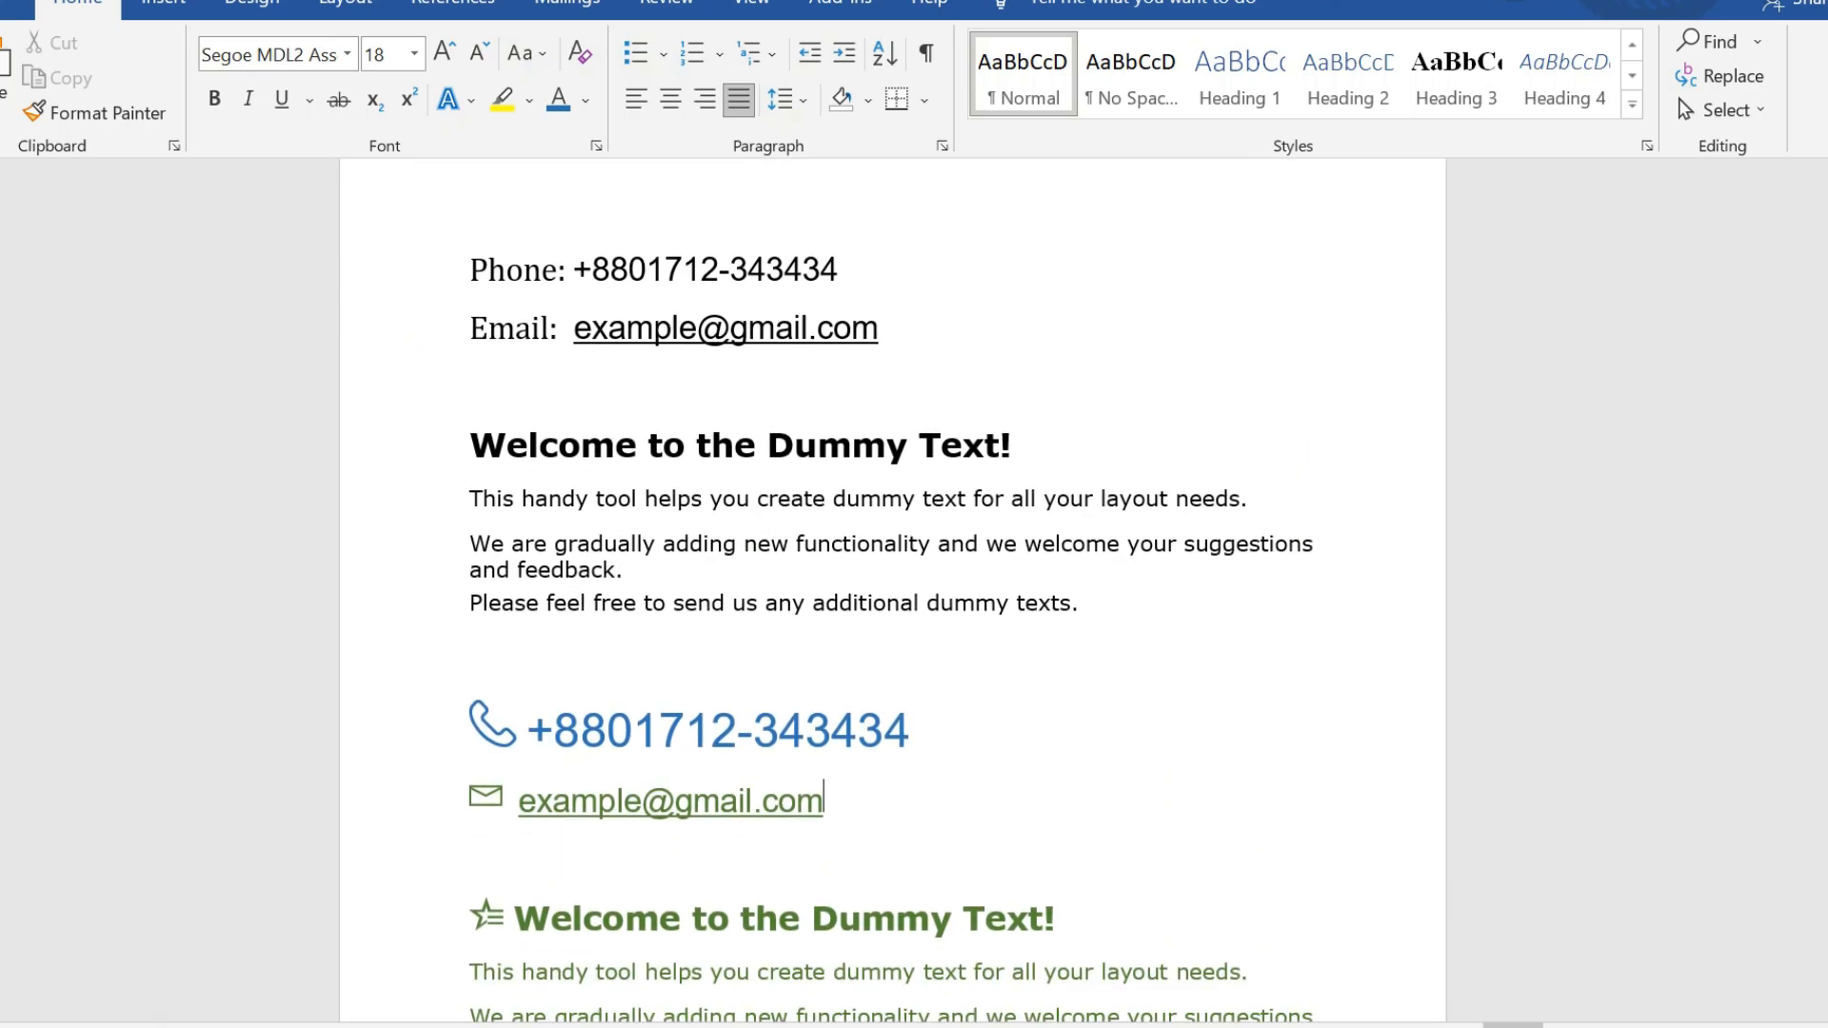
scroll(893, 590, "down", 1)
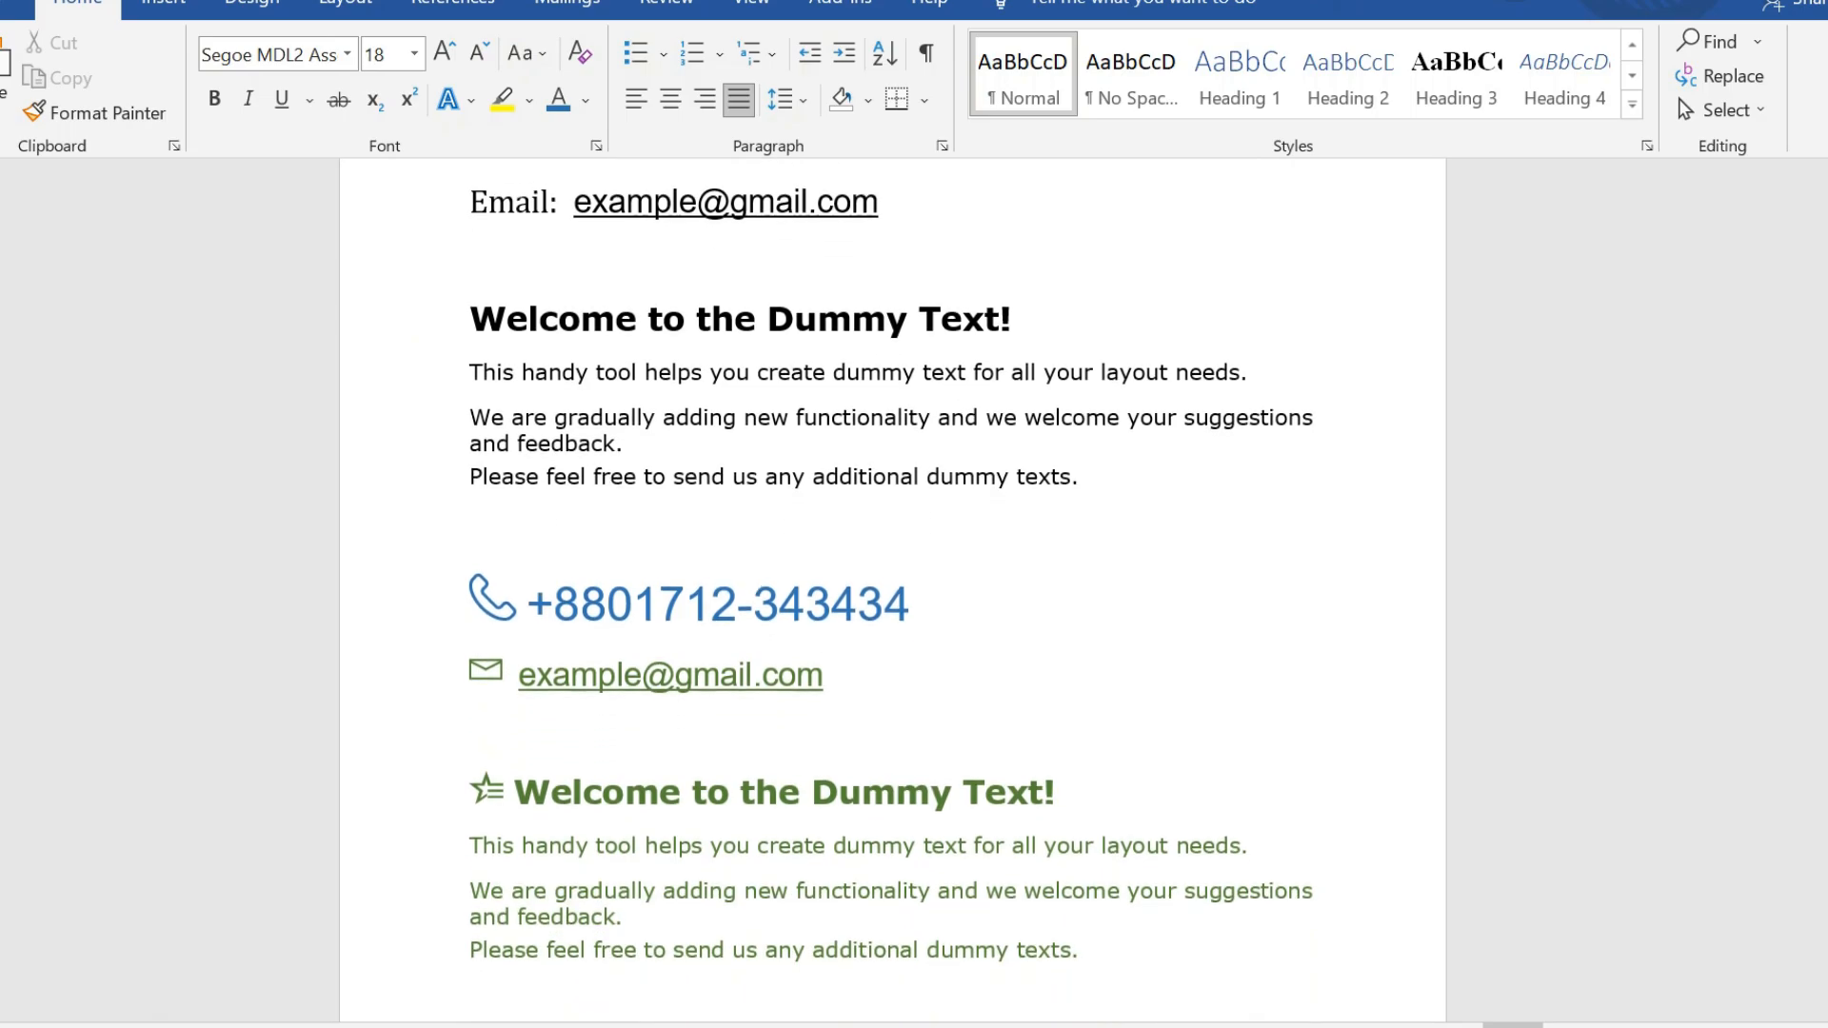
scroll(893, 591, "up", 2)
scroll(893, 590, "down", 4)
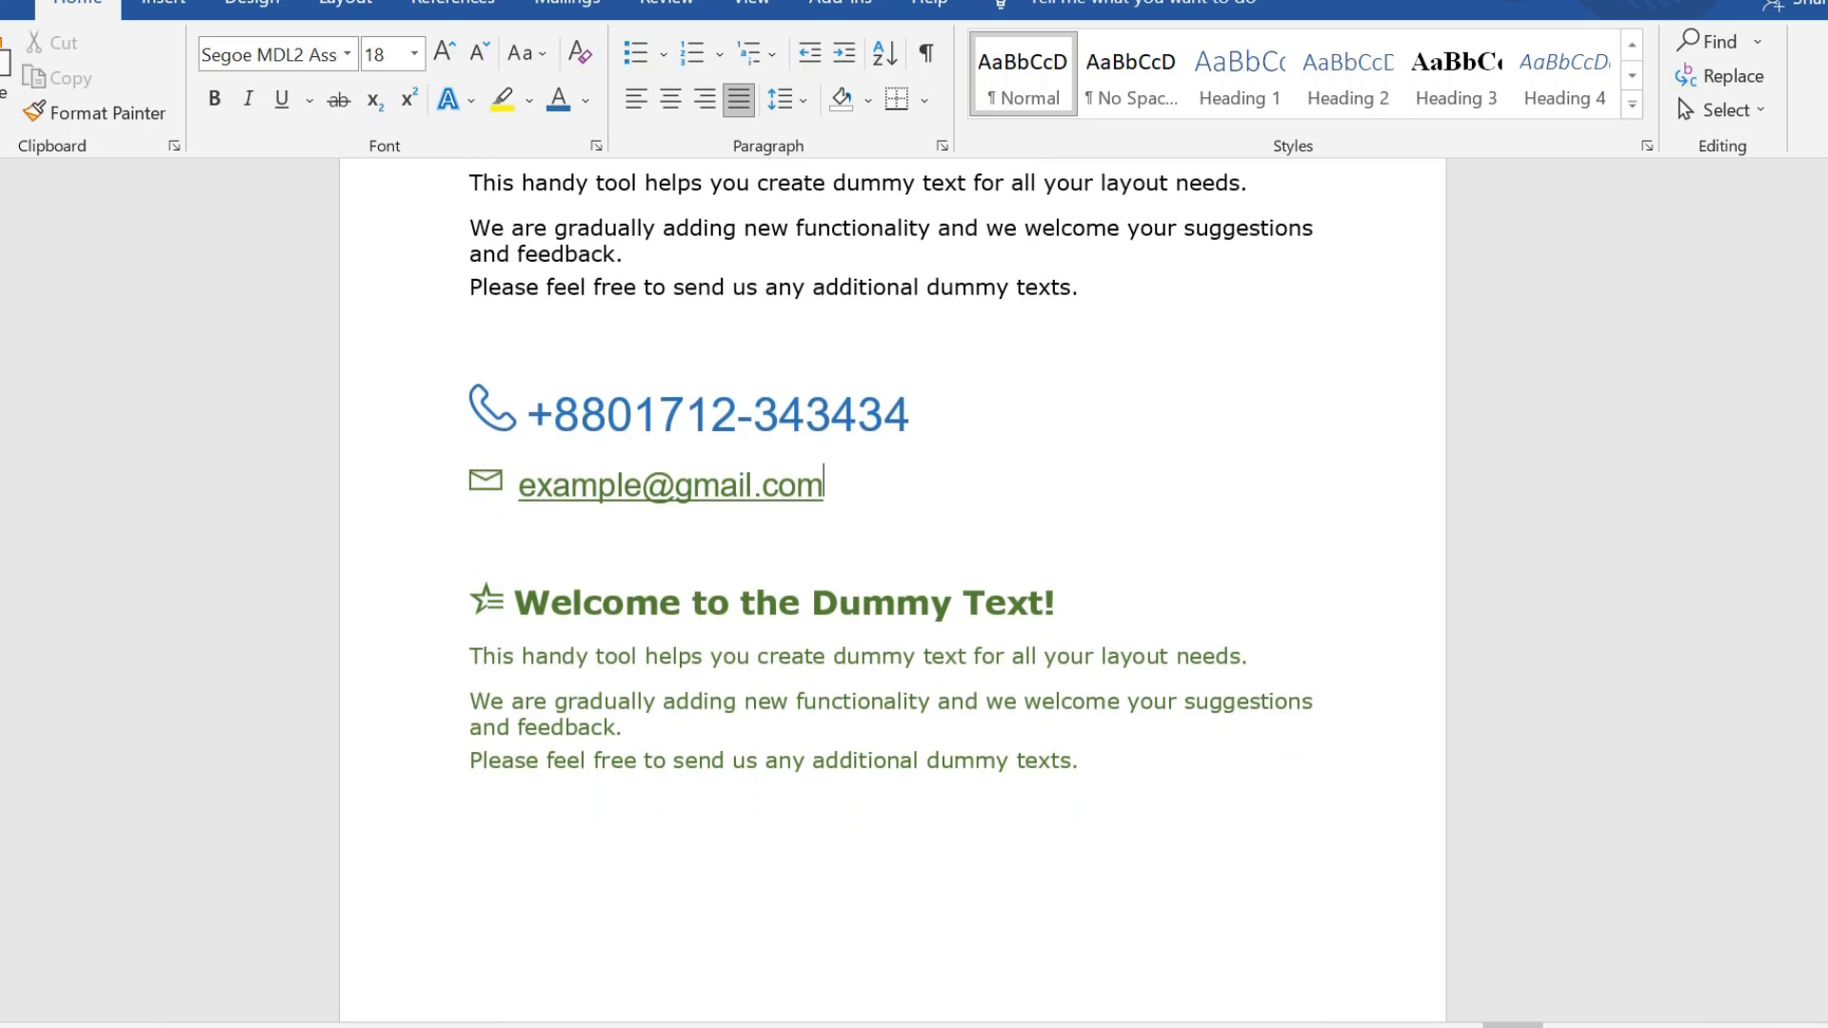
scroll(893, 590, "up", 3)
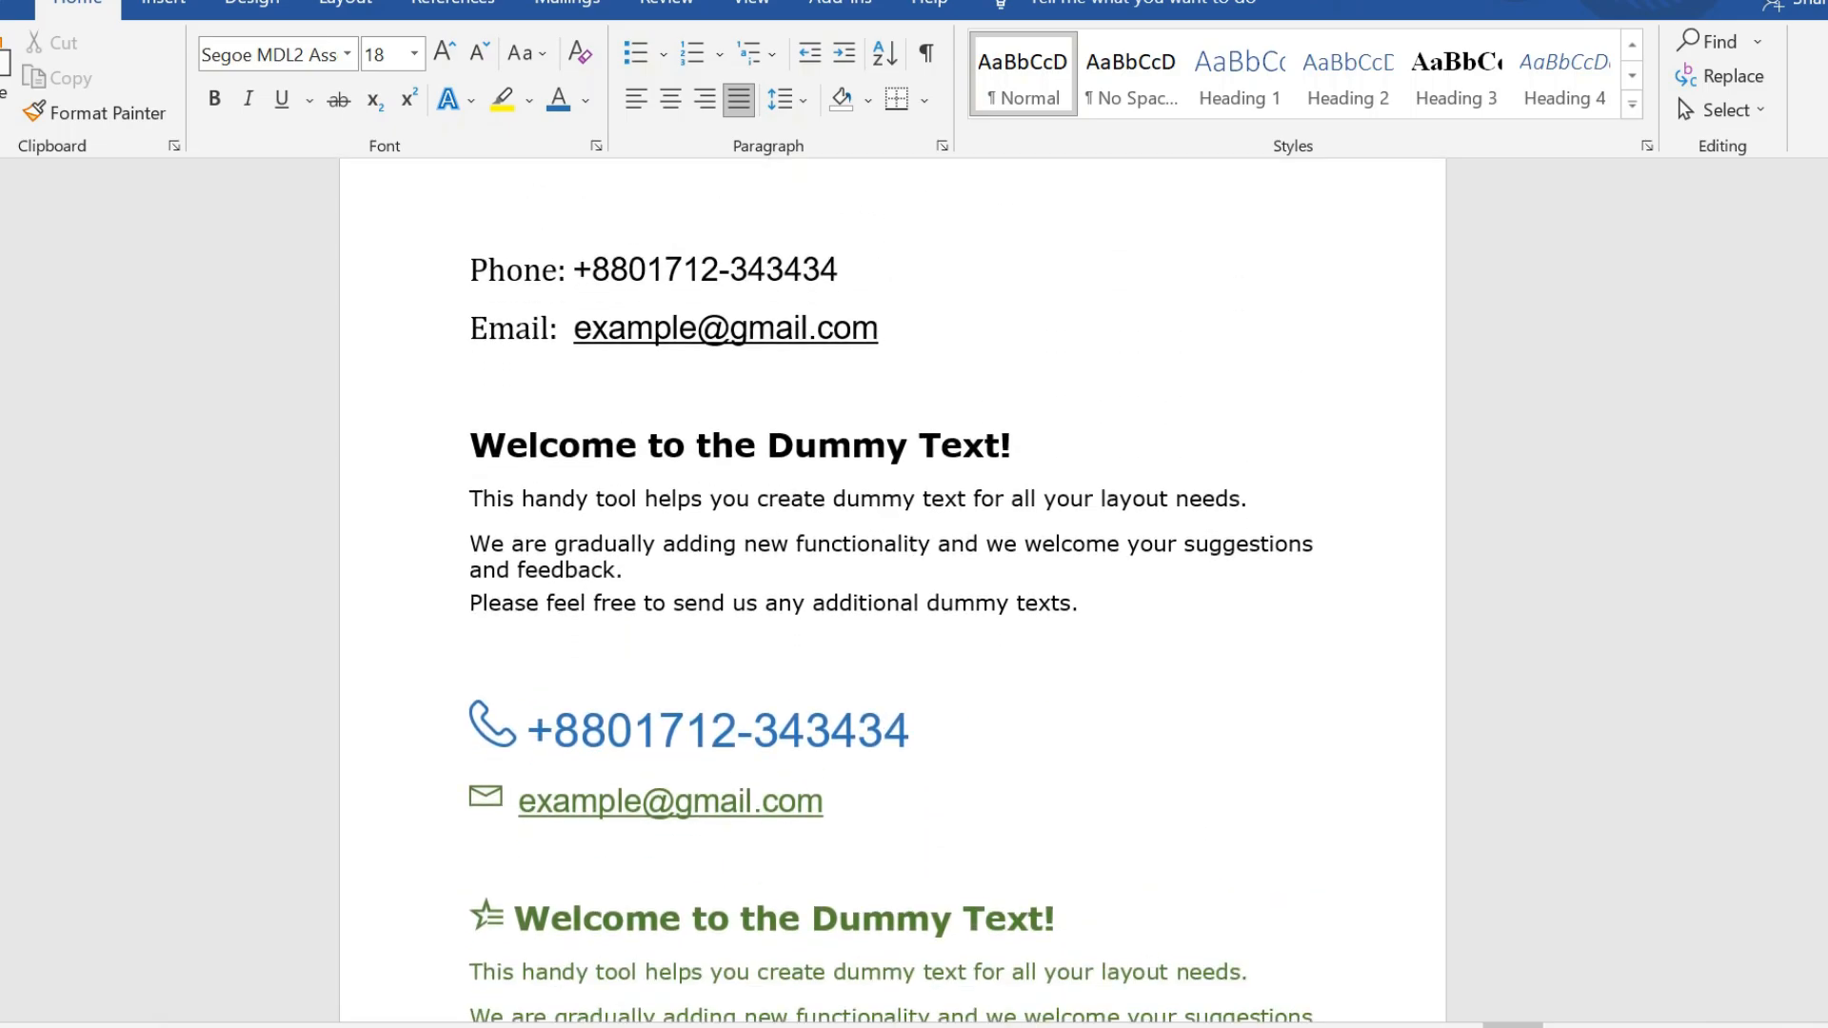